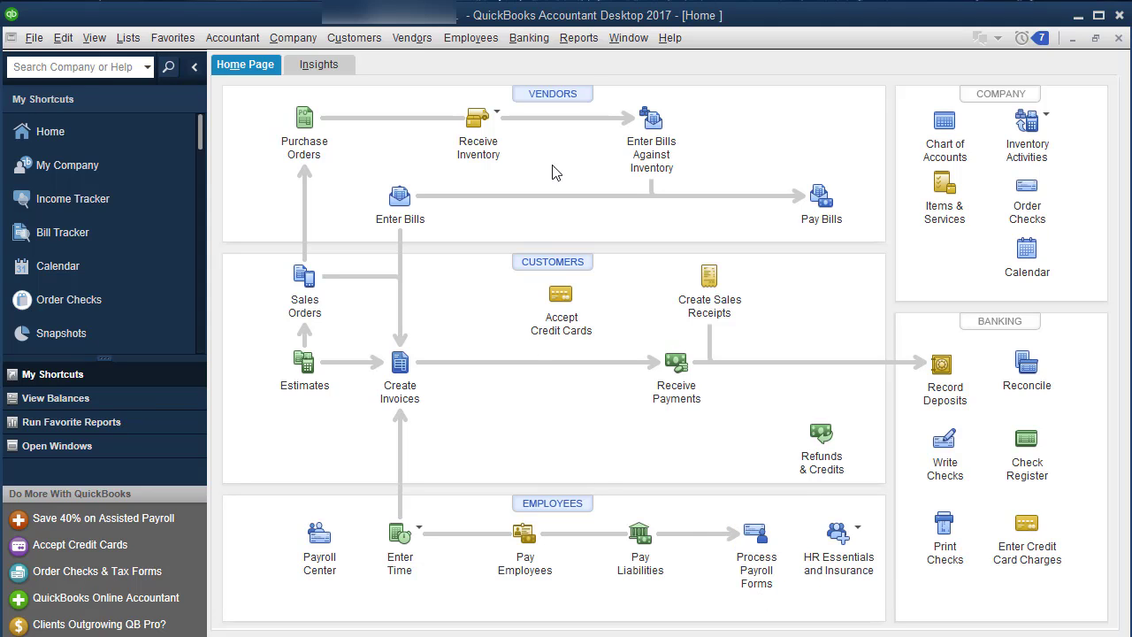
Show the Employees & Payroll report list from the Reports menu, with Payroll Summary in view
{"action": "left_click", "coordinate": [578, 37]}
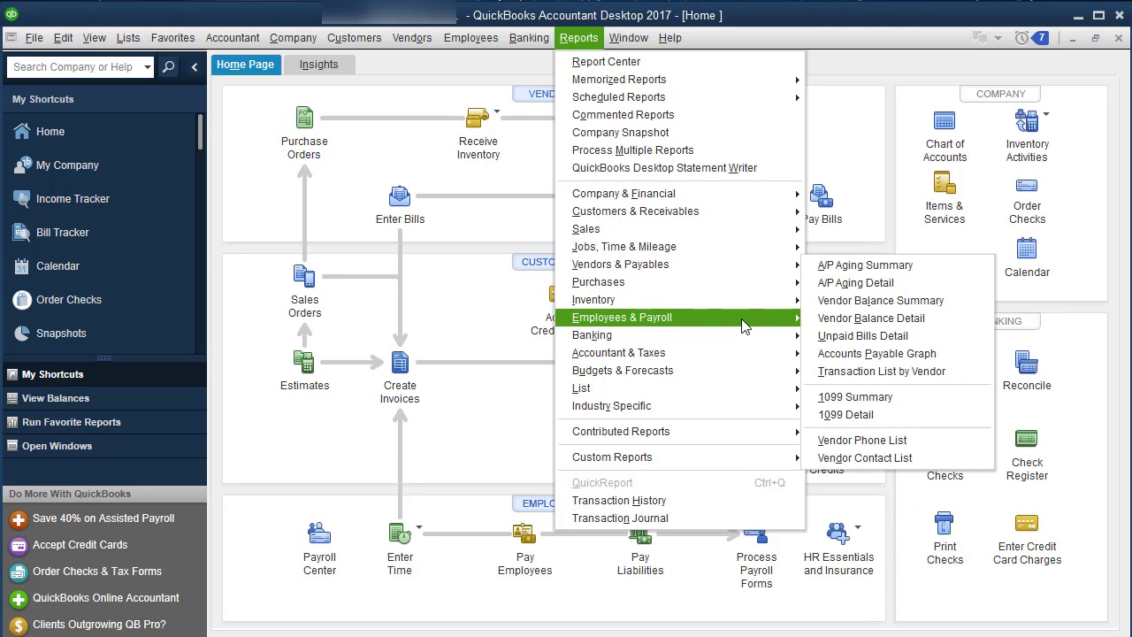
{"action": "mouse_move", "coordinate": [743, 326]}
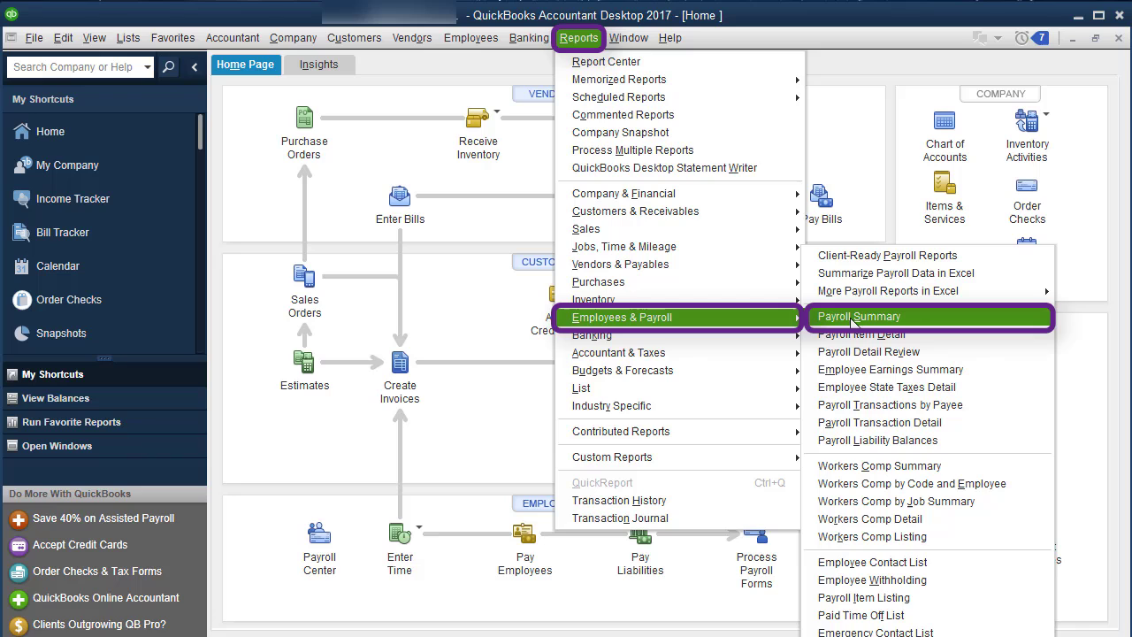
Open the Payroll Summary for Last Month (December 2016), showing only the Total column
{"action": "left_click", "coordinate": [853, 321]}
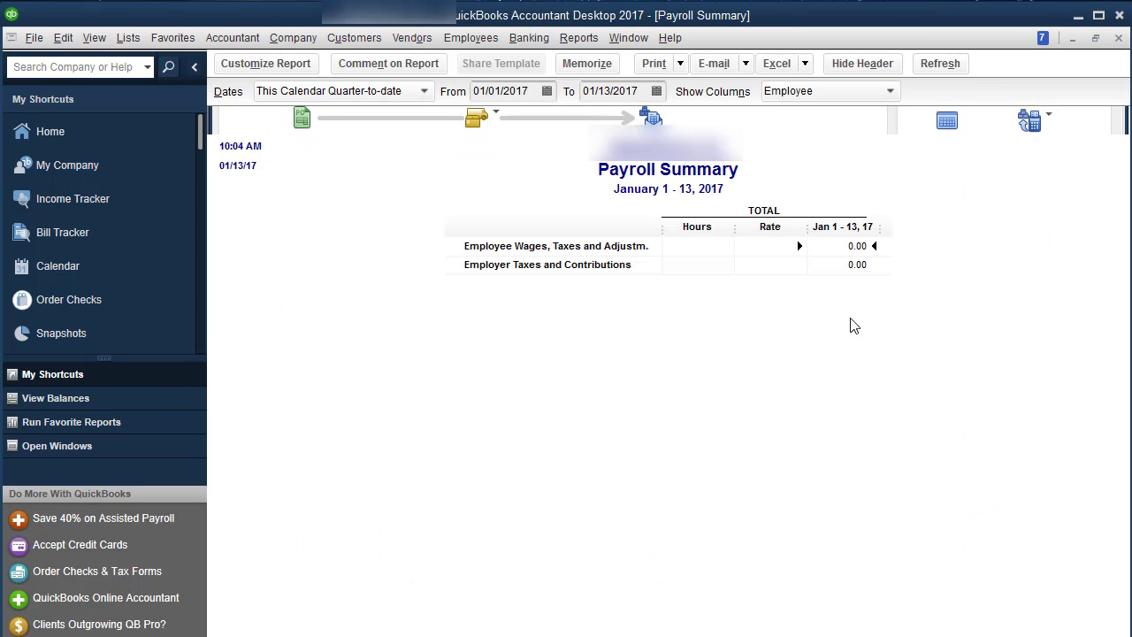
{"action": "left_click", "coordinate": [430, 94]}
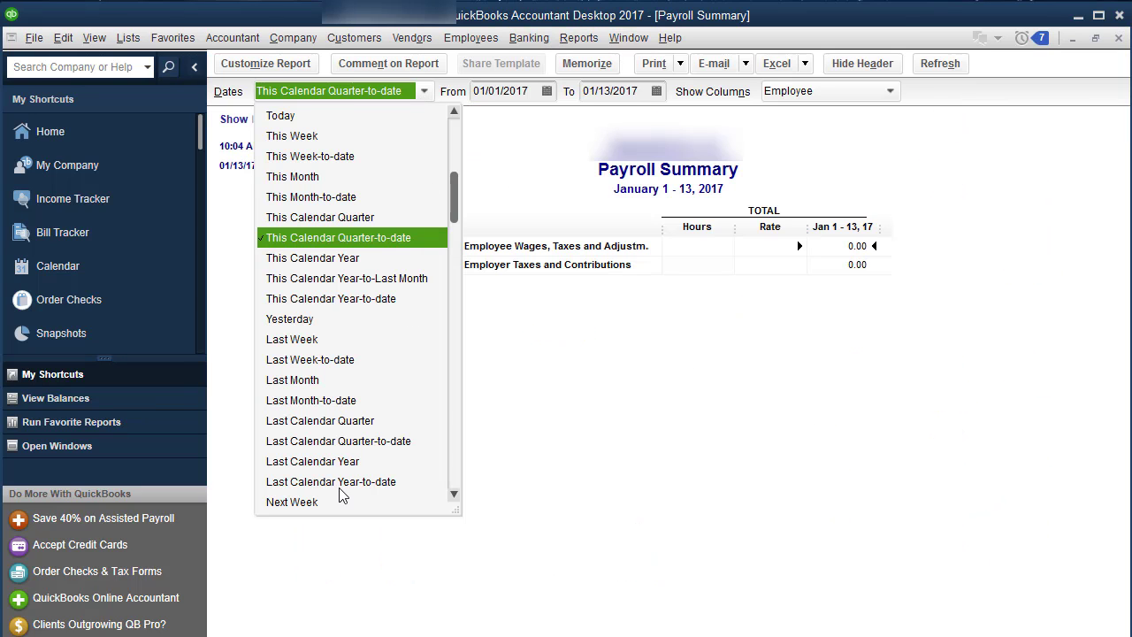
{"action": "scroll", "coordinate": [343, 496], "scroll_direction": "down", "scroll_amount": 2}
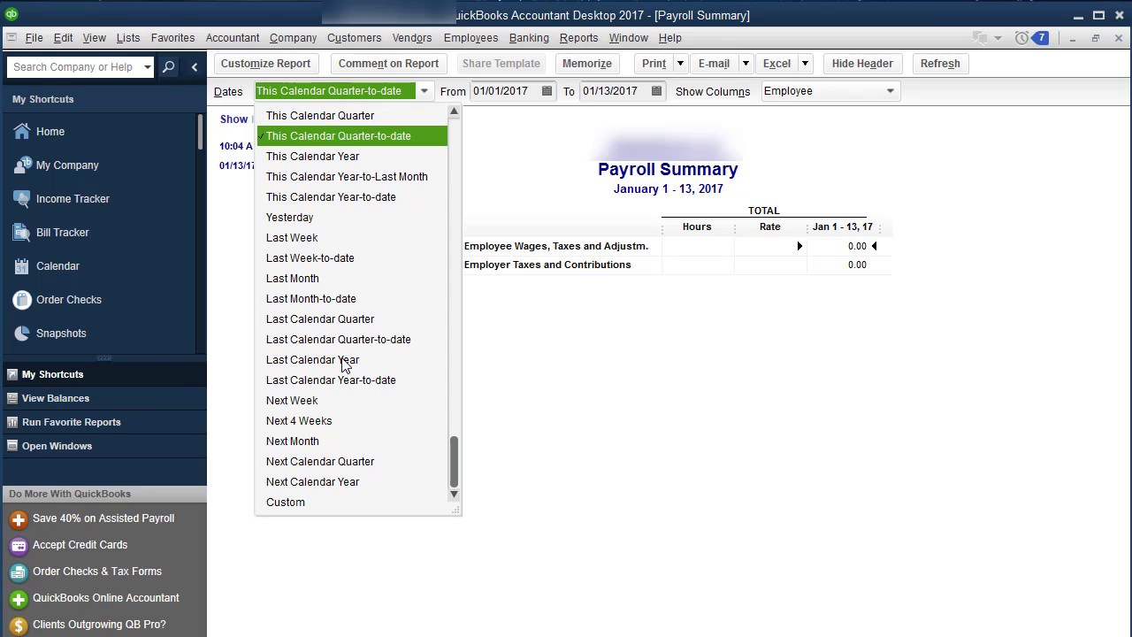
{"action": "left_click", "coordinate": [370, 281]}
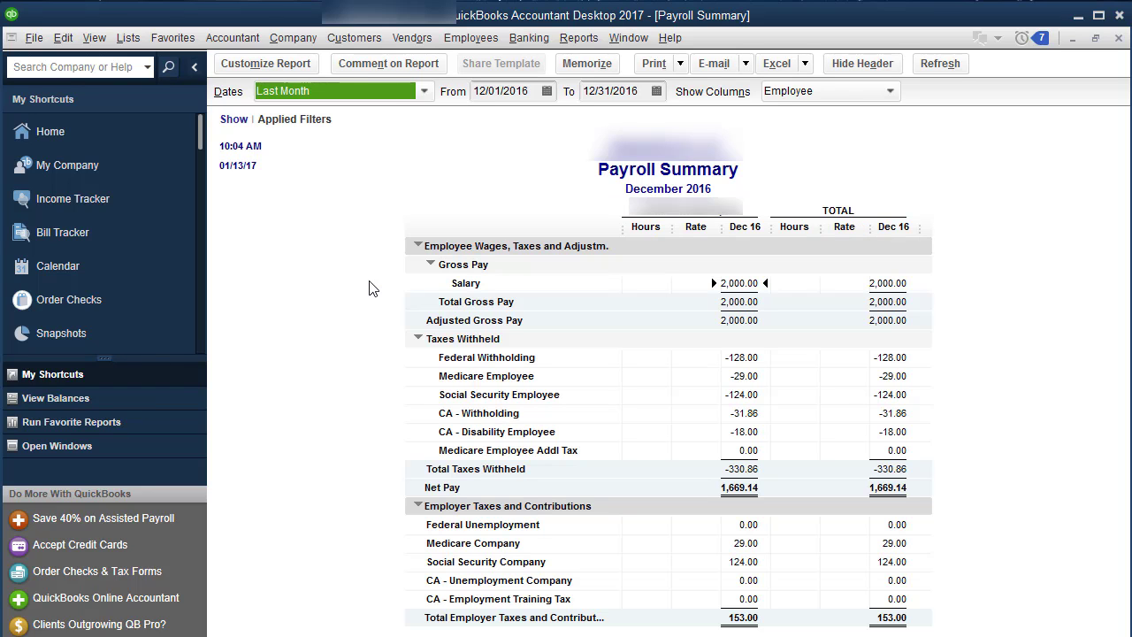
{"action": "left_click", "coordinate": [815, 93]}
{"action": "left_click", "coordinate": [817, 113]}
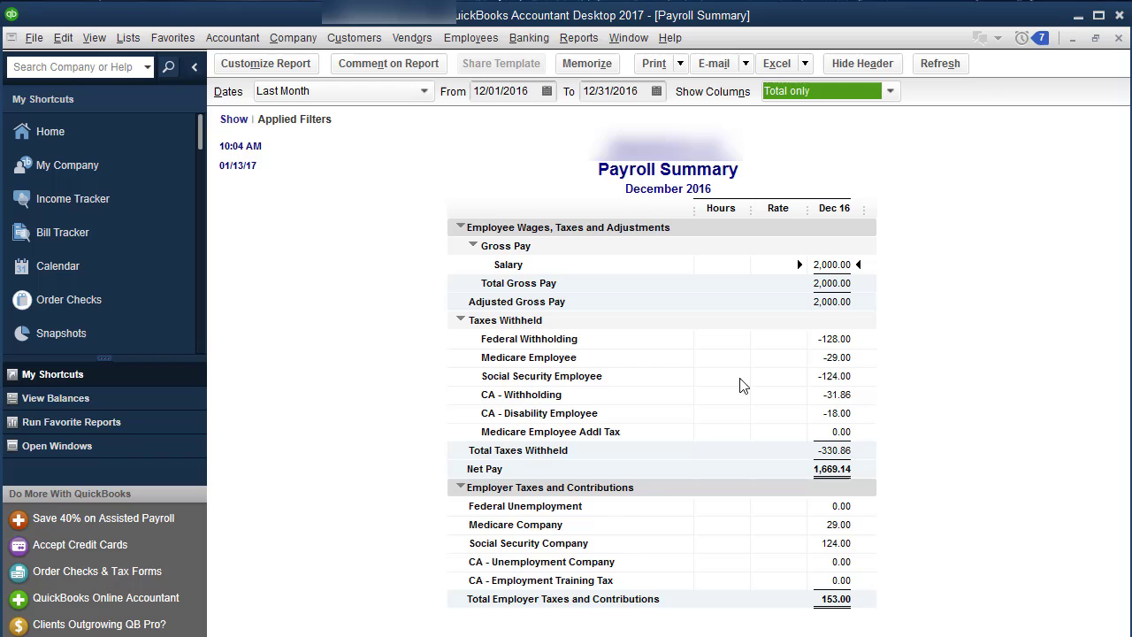
Print two copies of the December 2016 Payroll Summary report
{"action": "left_click", "coordinate": [681, 63]}
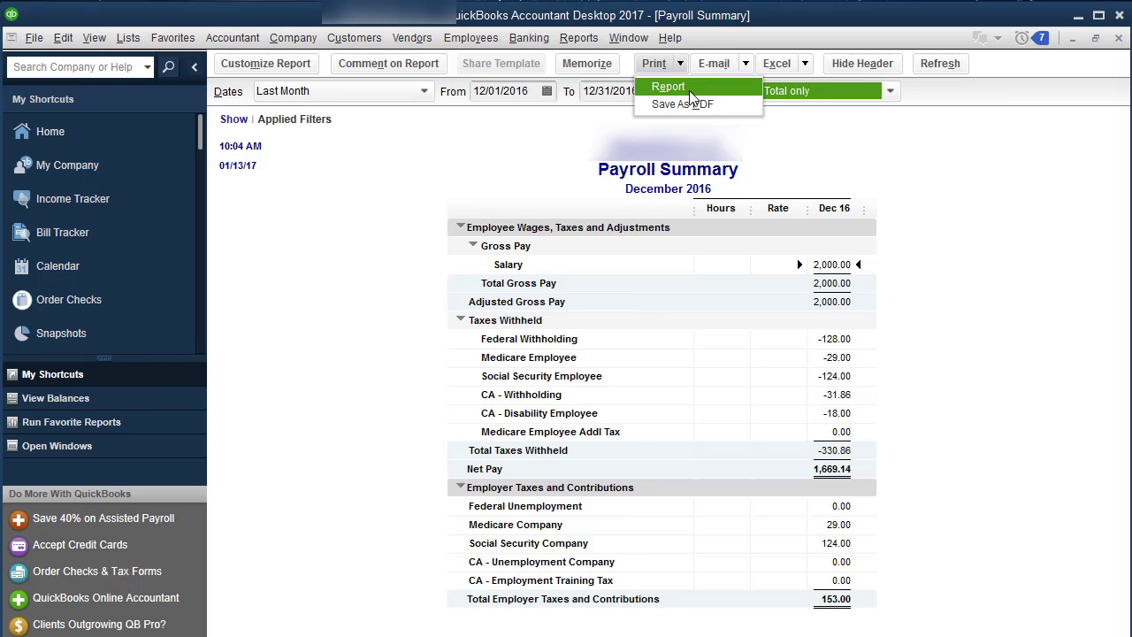
{"action": "left_click", "coordinate": [692, 92]}
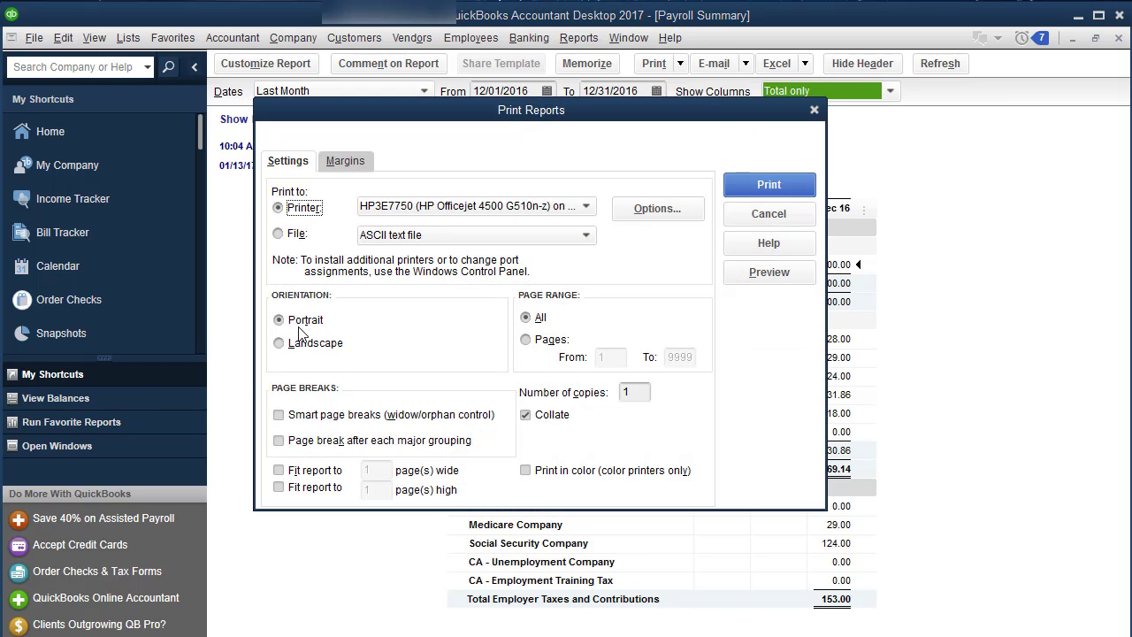
{"action": "left_click", "coordinate": [633, 392]}
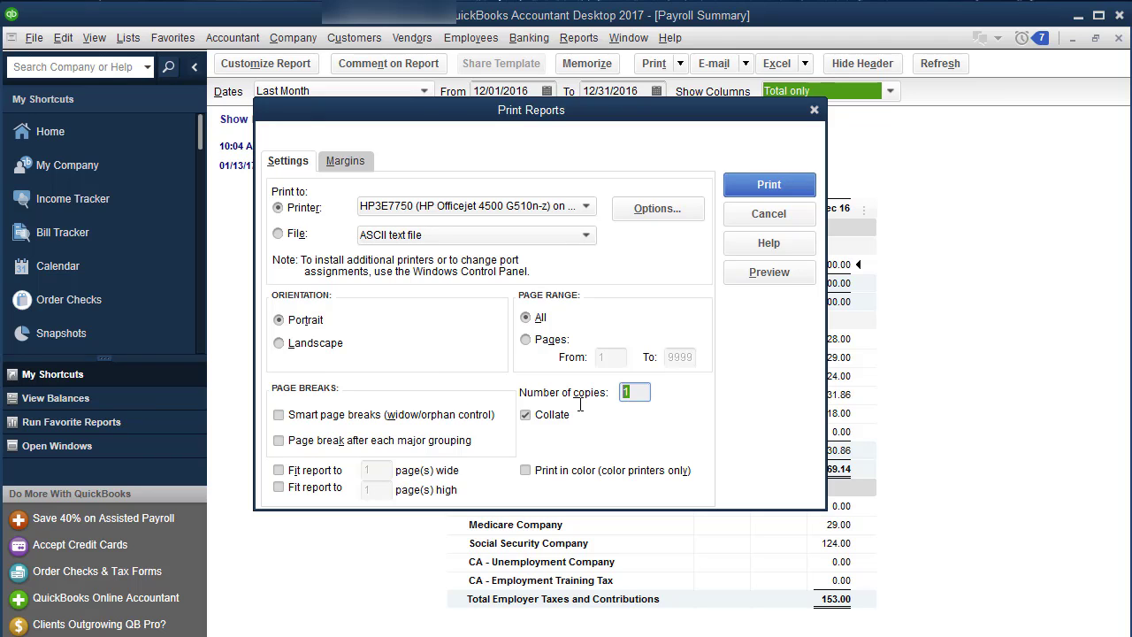
{"action": "left_click", "coordinate": [748, 190]}
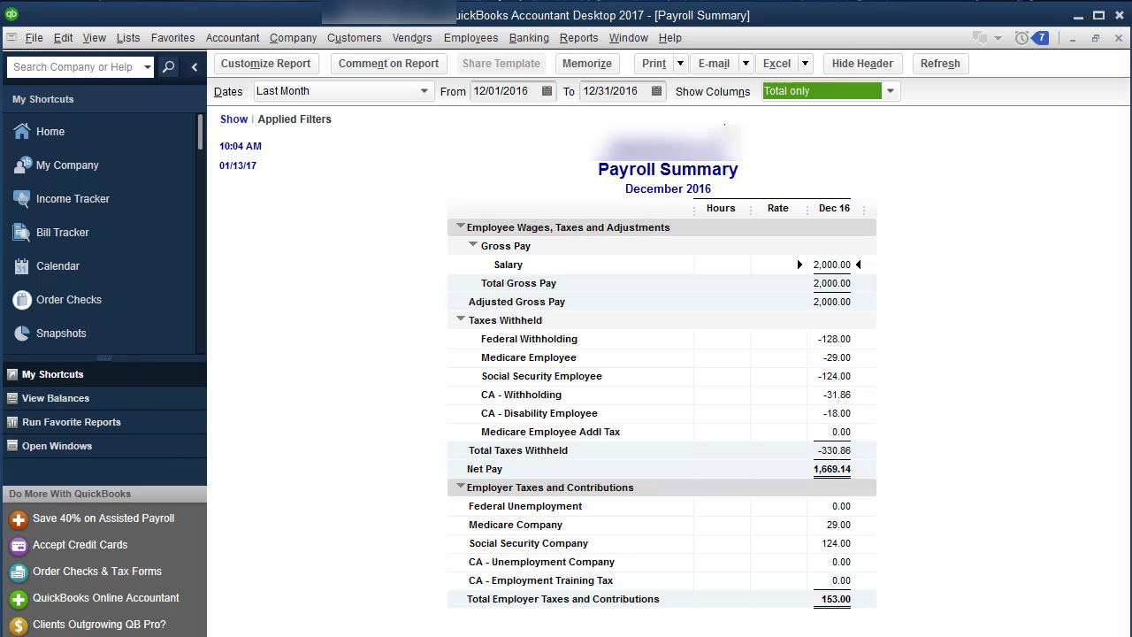
{"action": "left_click", "coordinate": [579, 38]}
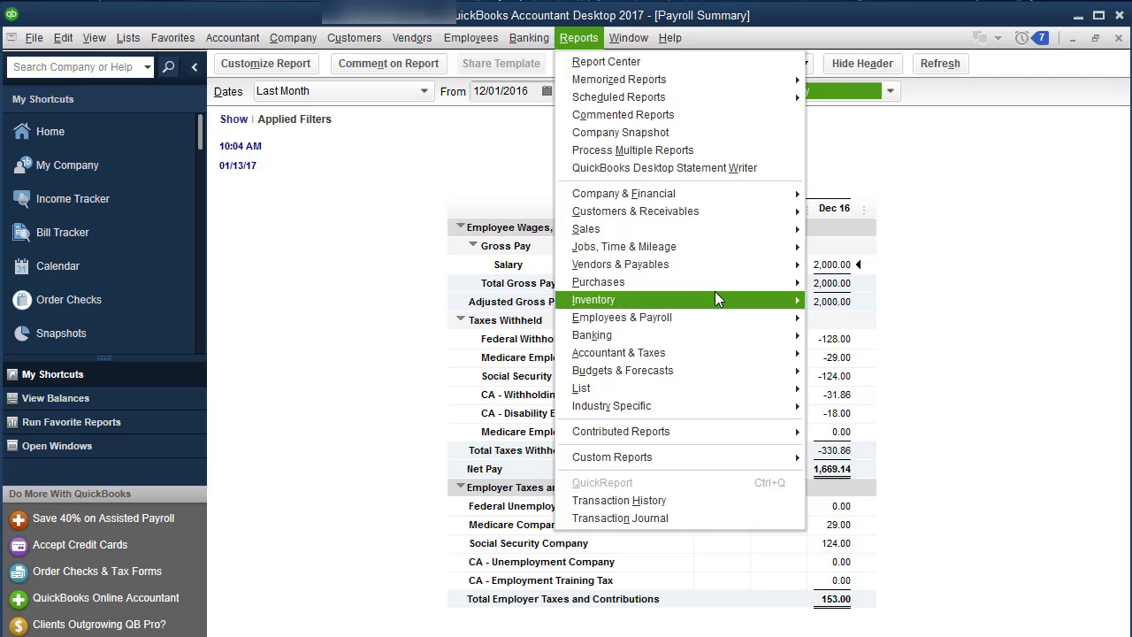
Open the Payroll Liability Balances report for Last Month (December 2016), totalling 441.86
{"action": "mouse_move", "coordinate": [734, 256]}
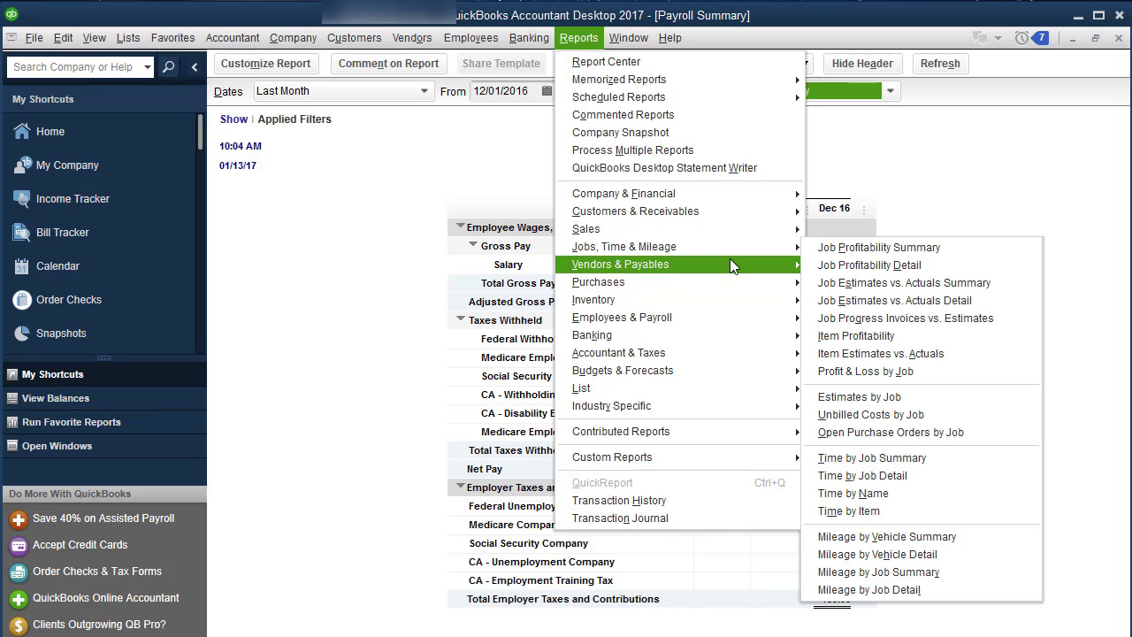
{"action": "mouse_move", "coordinate": [725, 317]}
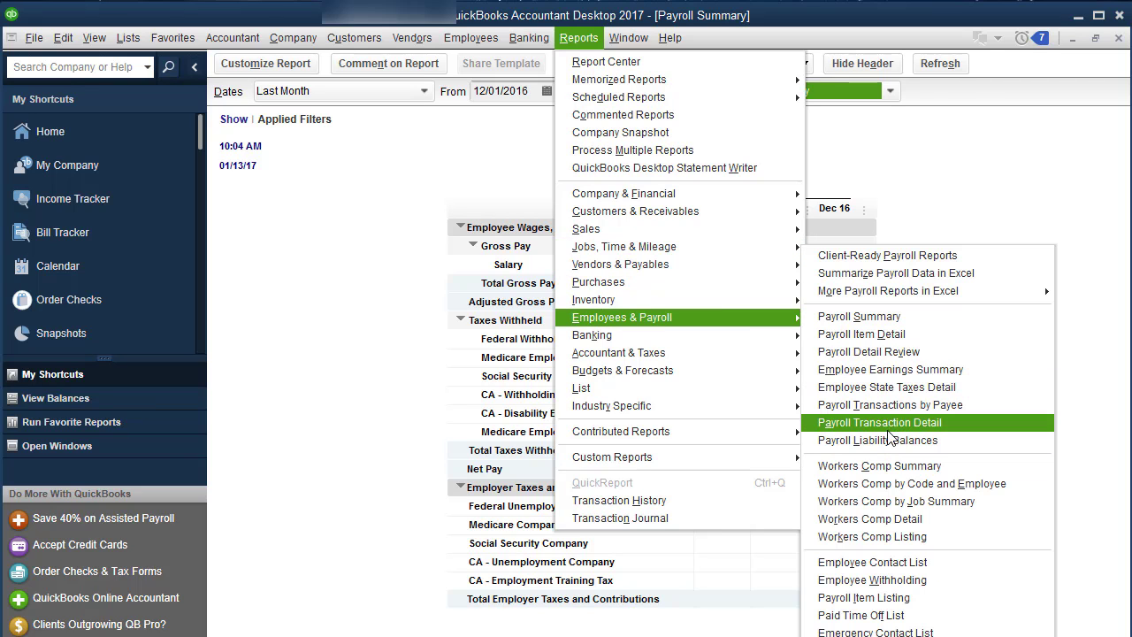
{"action": "left_click", "coordinate": [889, 443]}
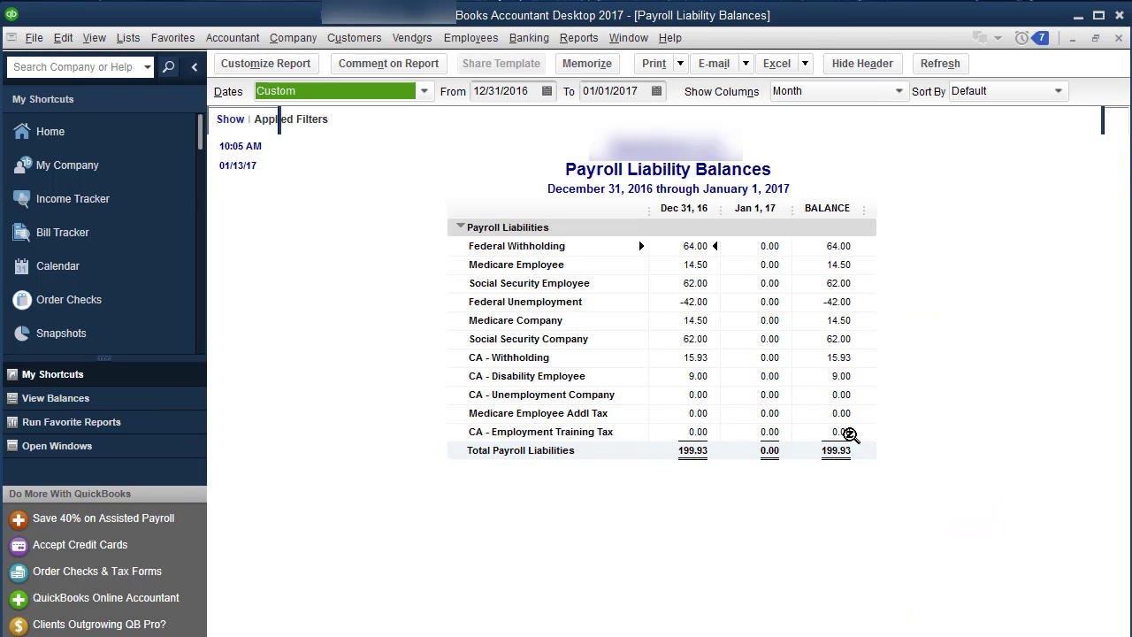
{"action": "left_click", "coordinate": [424, 91]}
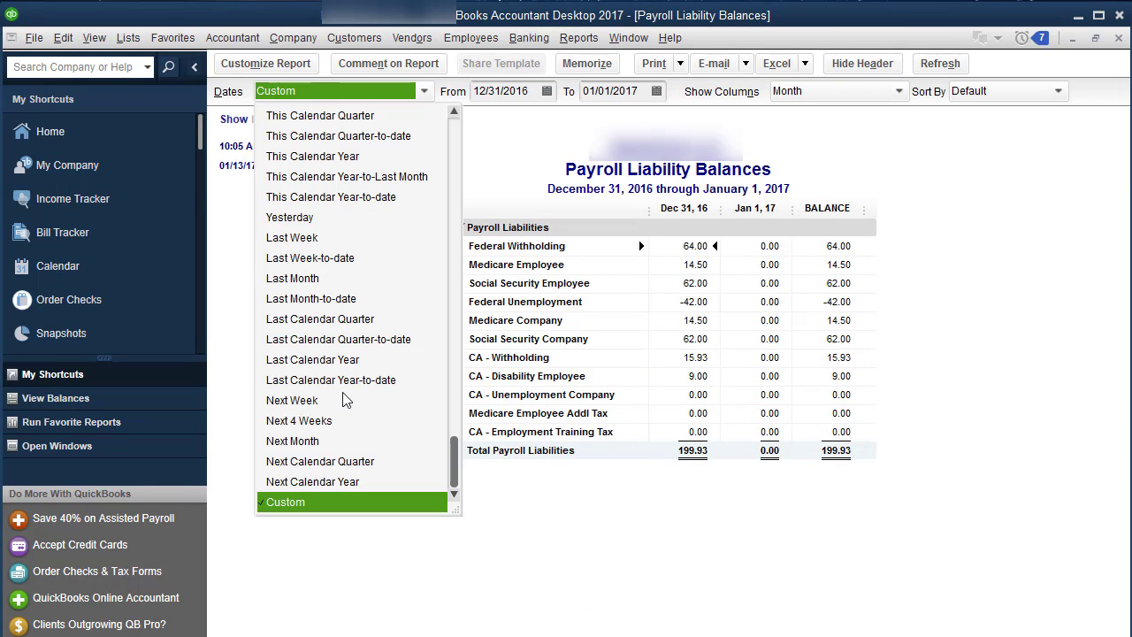
{"action": "left_click", "coordinate": [354, 279]}
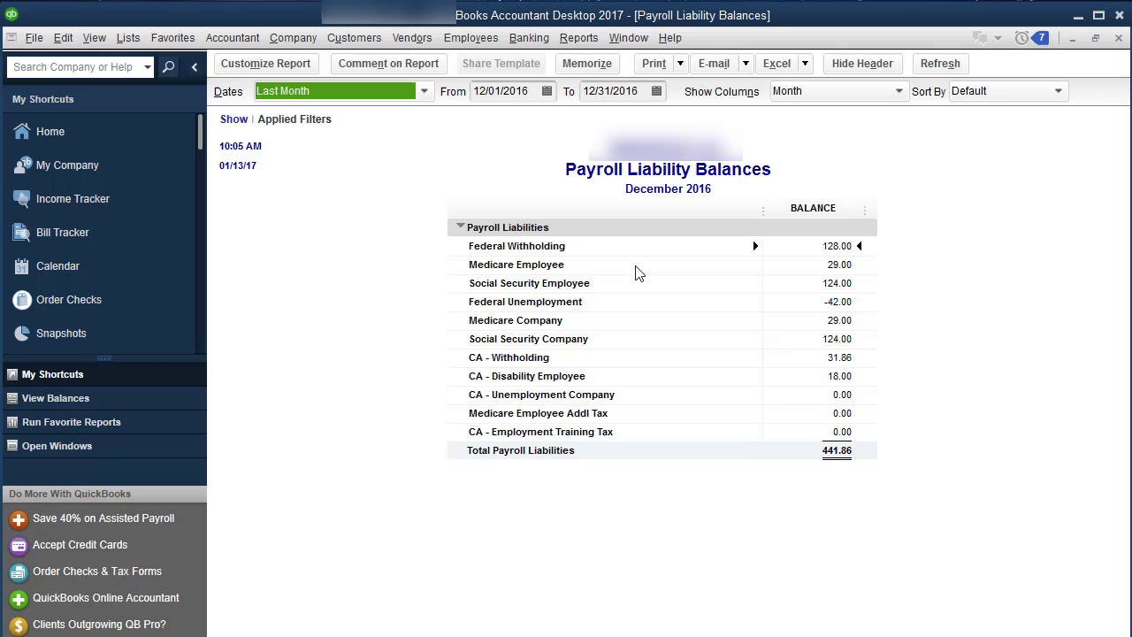
Print two portrait copies of the liability balances report
{"action": "left_click", "coordinate": [683, 70]}
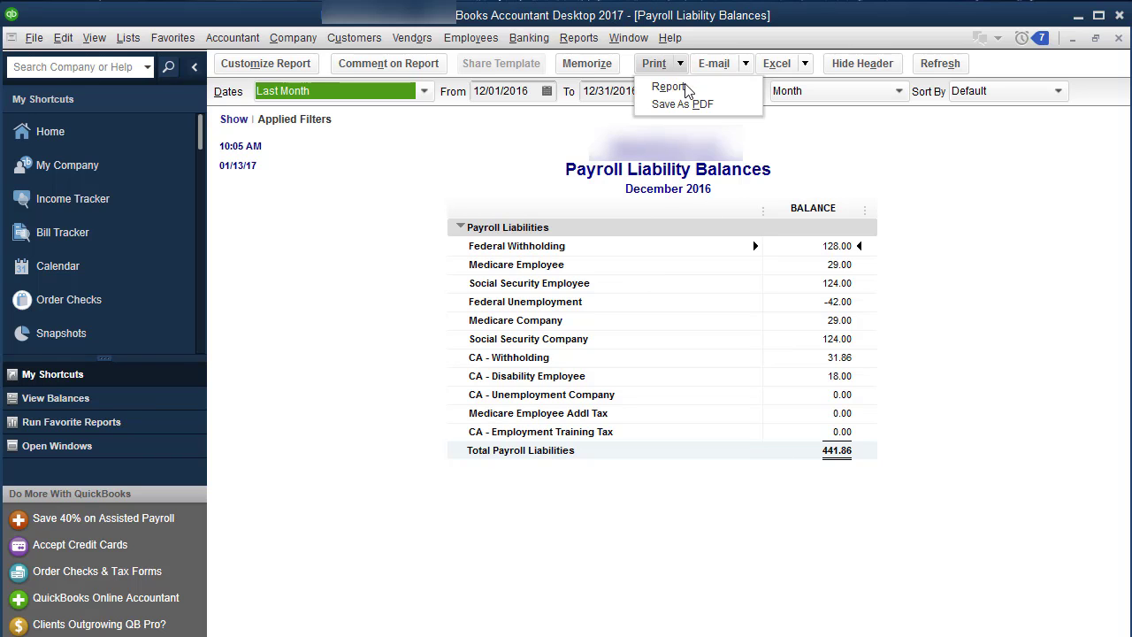
{"action": "left_click", "coordinate": [686, 86]}
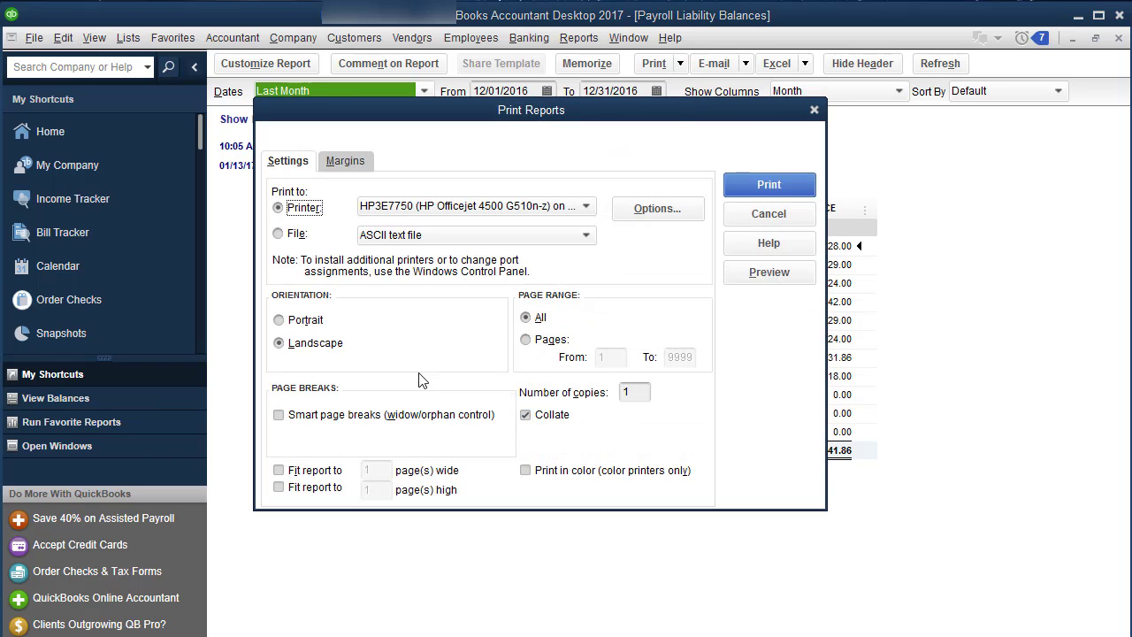
{"action": "left_click", "coordinate": [321, 327]}
{"action": "left_click", "coordinate": [650, 393]}
{"action": "type", "text": "2"}
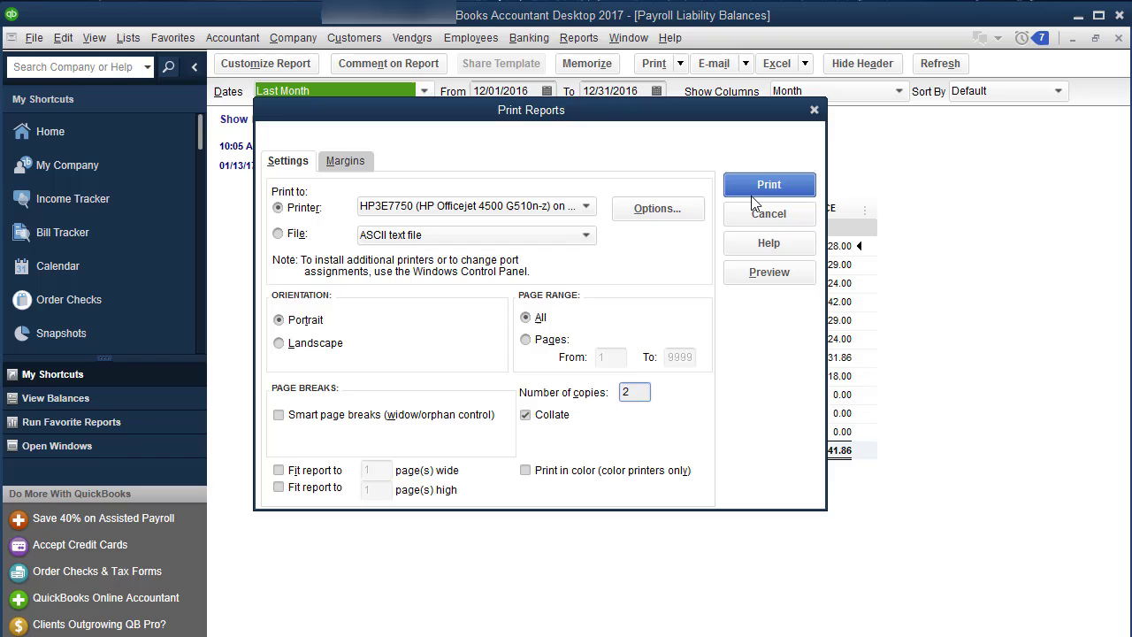
{"action": "left_click", "coordinate": [754, 190]}
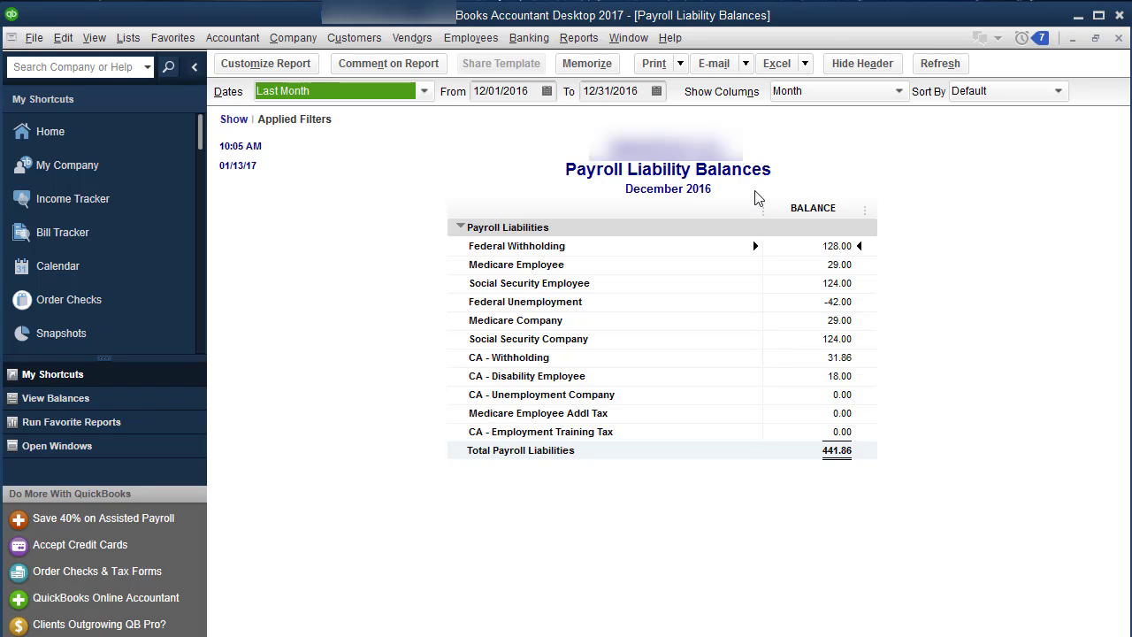
Change the liability report to Last Calendar Year by month, showing the 483.86 total balance
{"action": "left_click", "coordinate": [380, 92]}
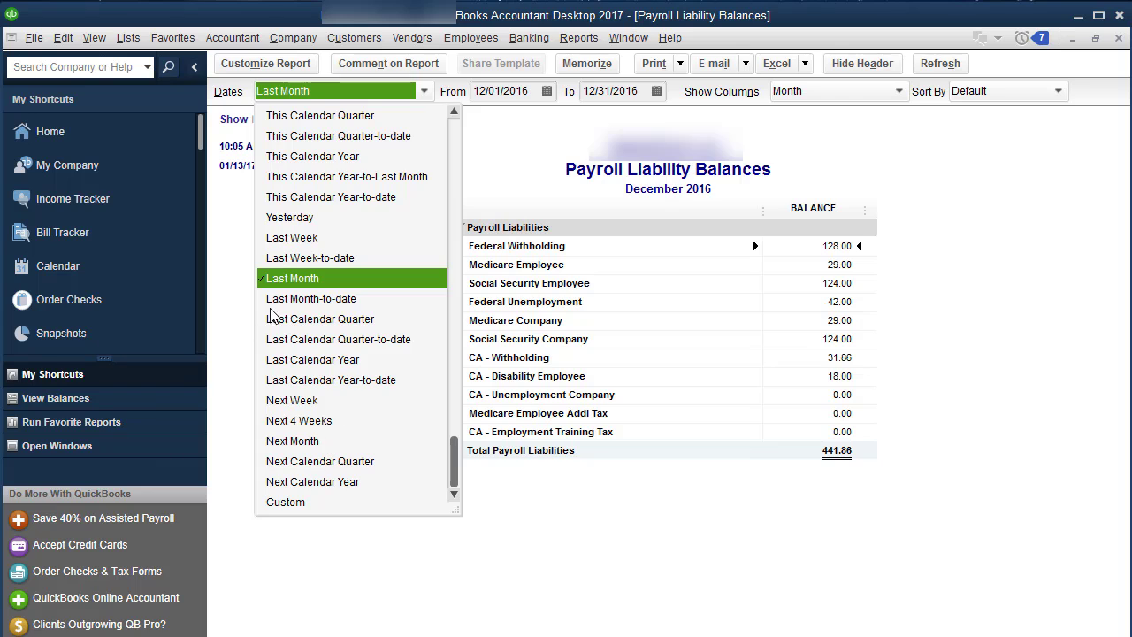
{"action": "left_click", "coordinate": [338, 361]}
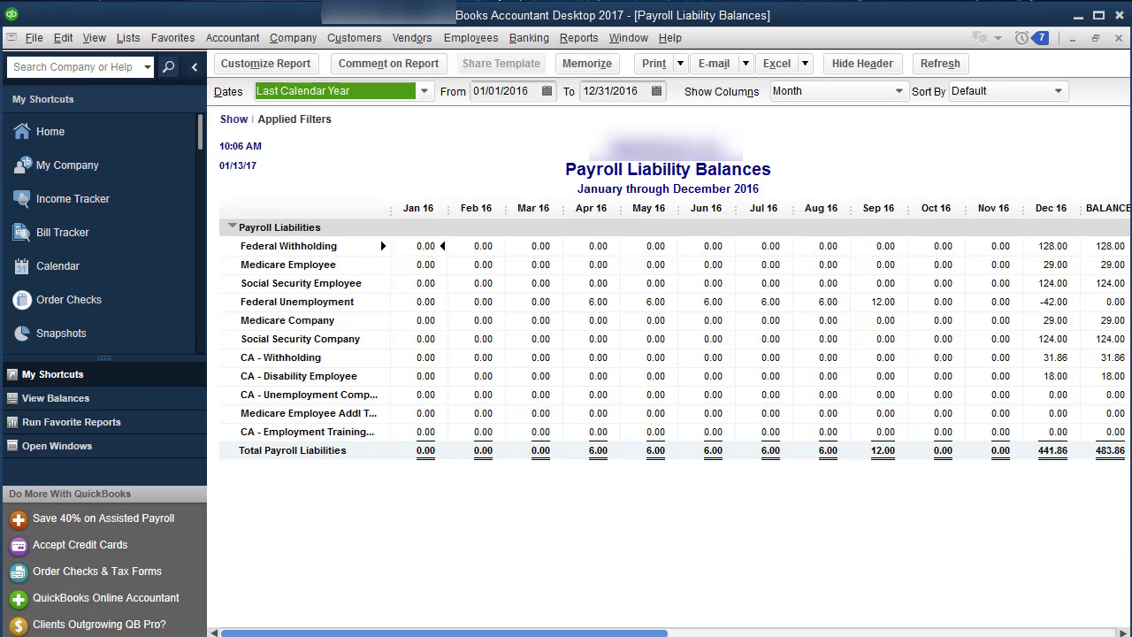
{"action": "left_click", "coordinate": [1123, 632]}
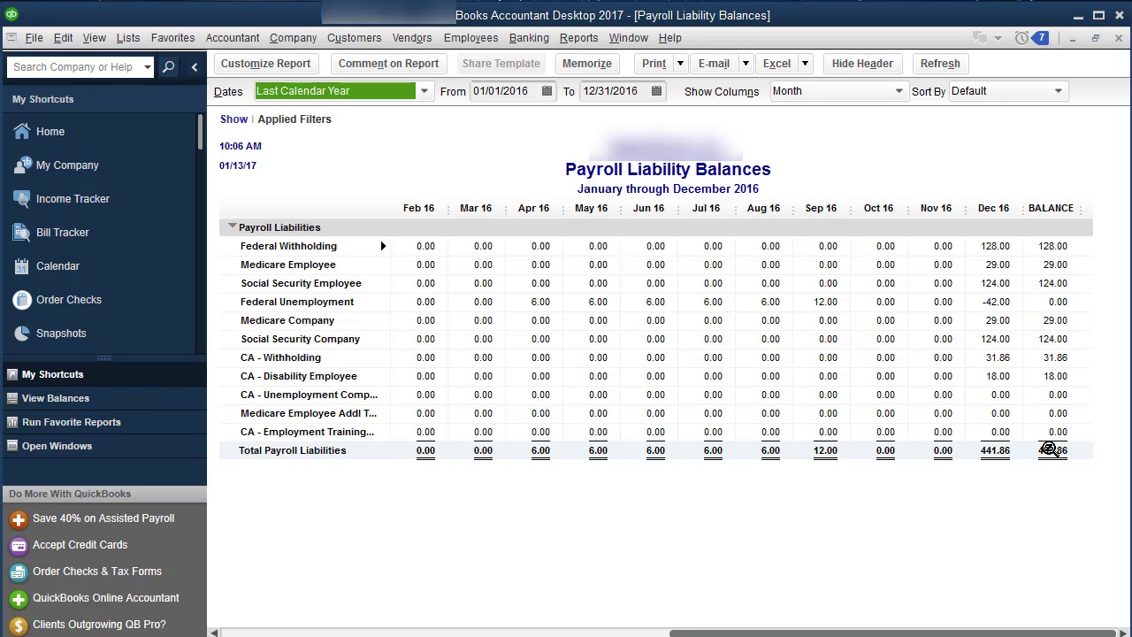
{"action": "left_click", "coordinate": [1119, 39]}
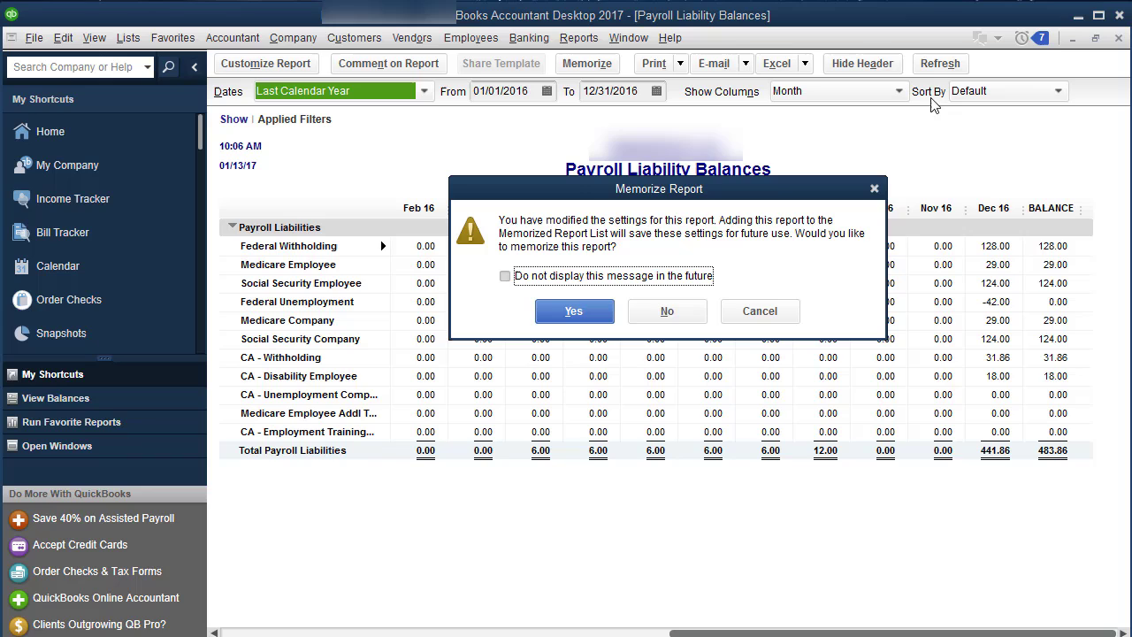
{"action": "left_click", "coordinate": [700, 314]}
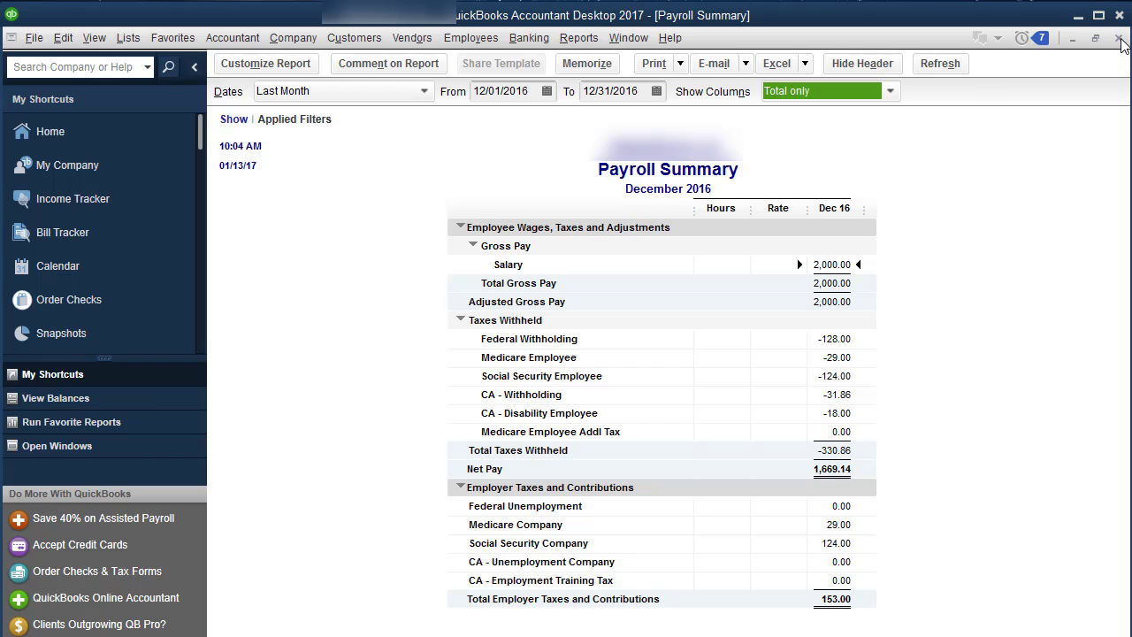
{"action": "left_click", "coordinate": [1119, 39]}
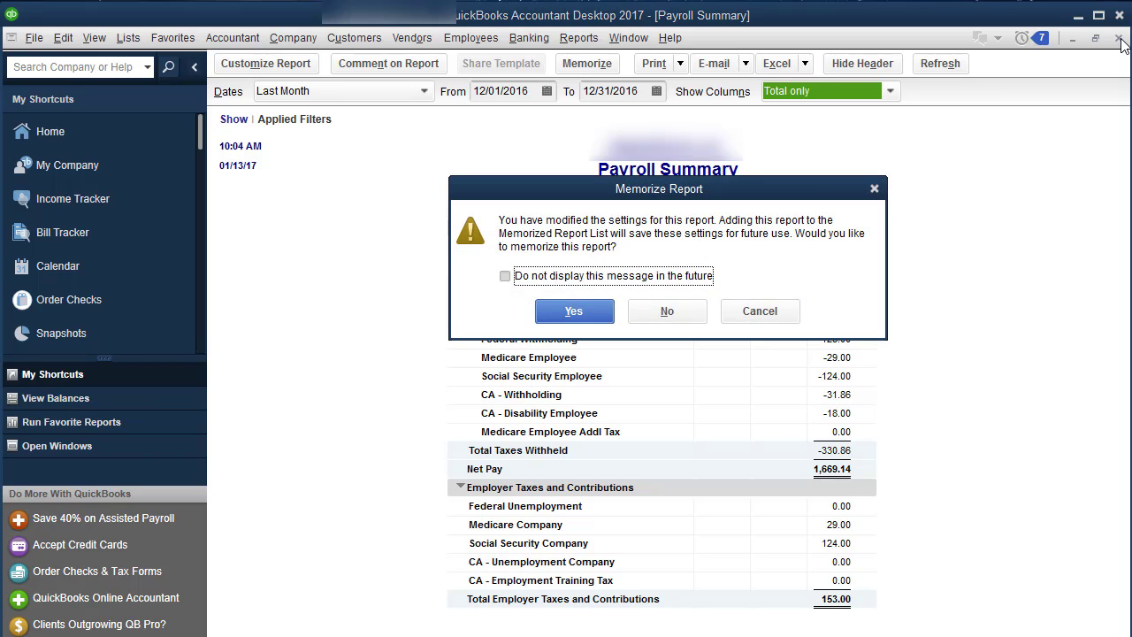
{"action": "left_click", "coordinate": [667, 312]}
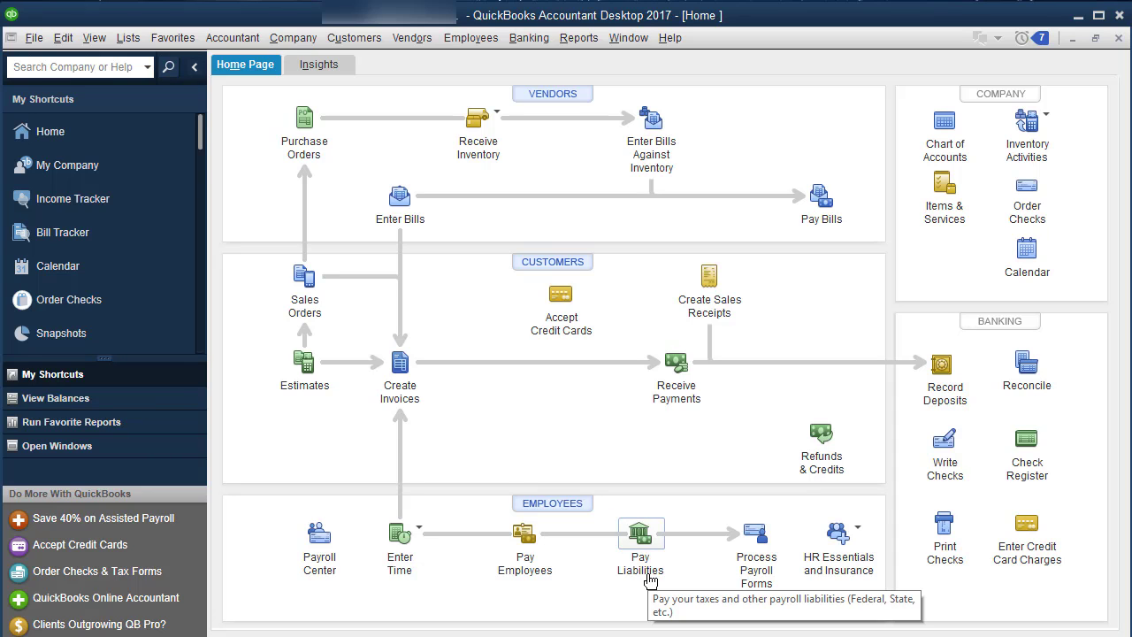
Bring up the Employees & Payroll reports list and restore the QuickBooks window to full screen
{"action": "left_click", "coordinate": [580, 38]}
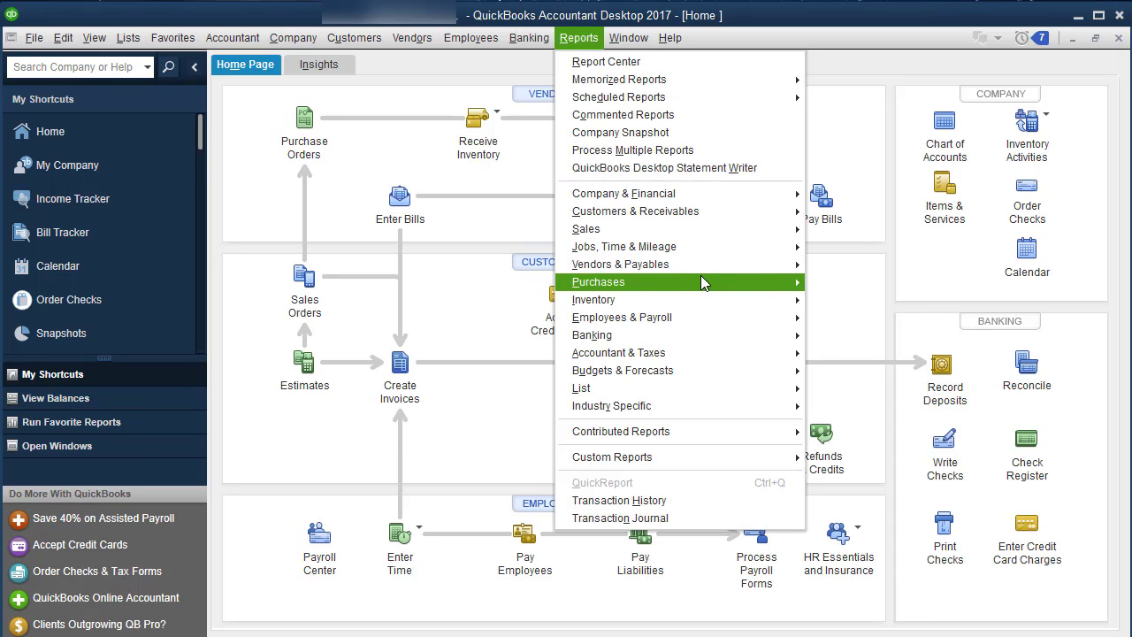
{"action": "mouse_move", "coordinate": [708, 316]}
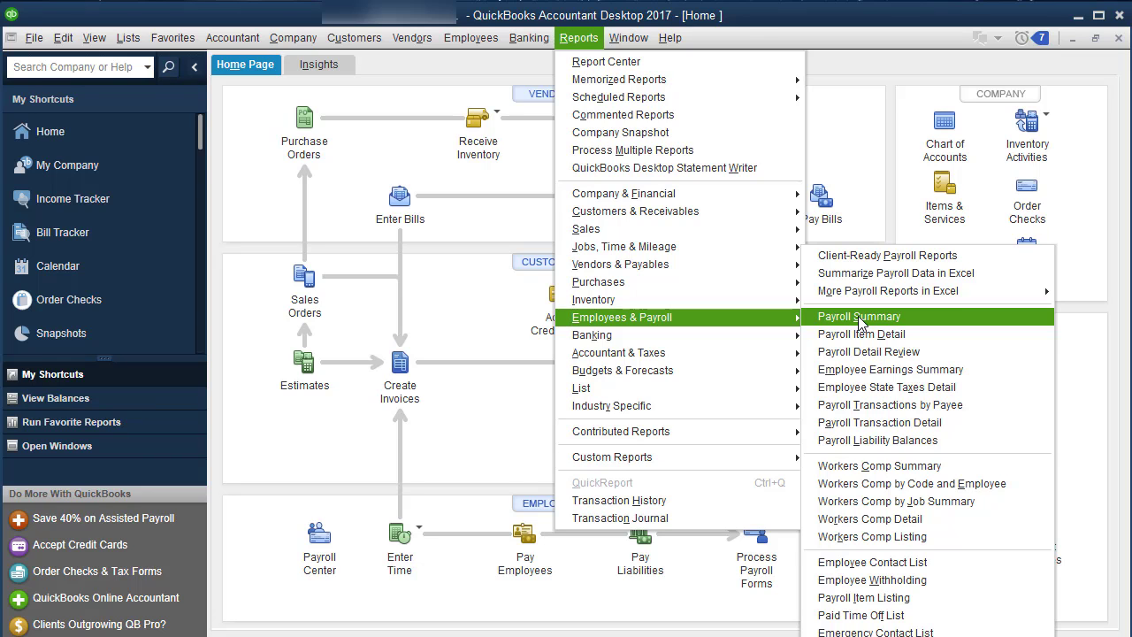
{"action": "double_click", "coordinate": [940, 25]}
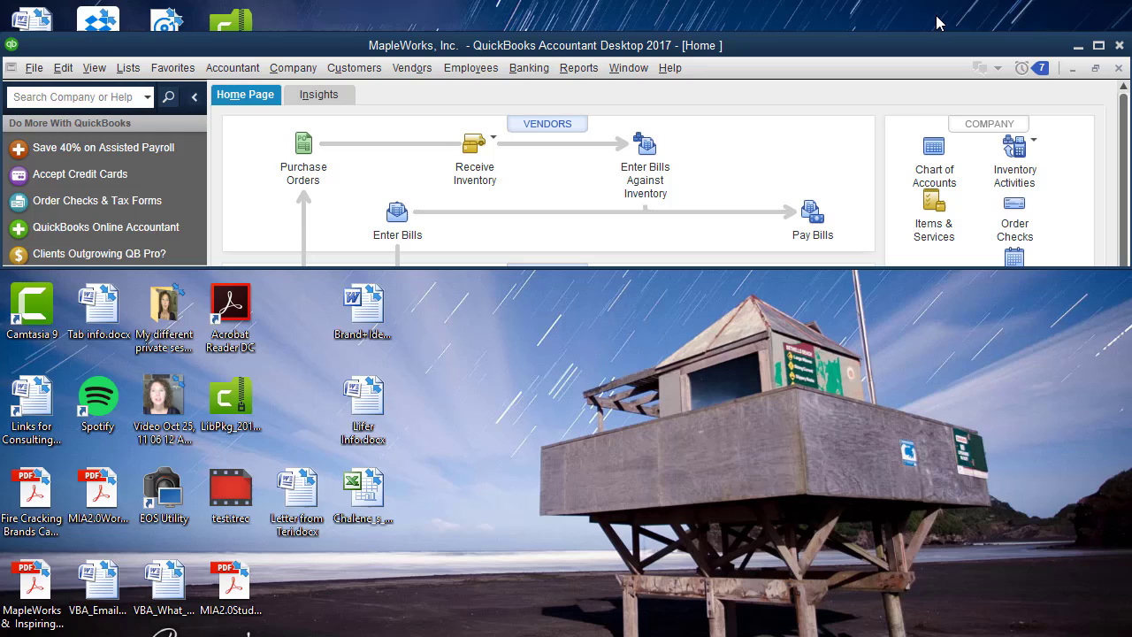
{"action": "left_click", "coordinate": [1097, 47]}
{"action": "left_click", "coordinate": [1071, 30]}
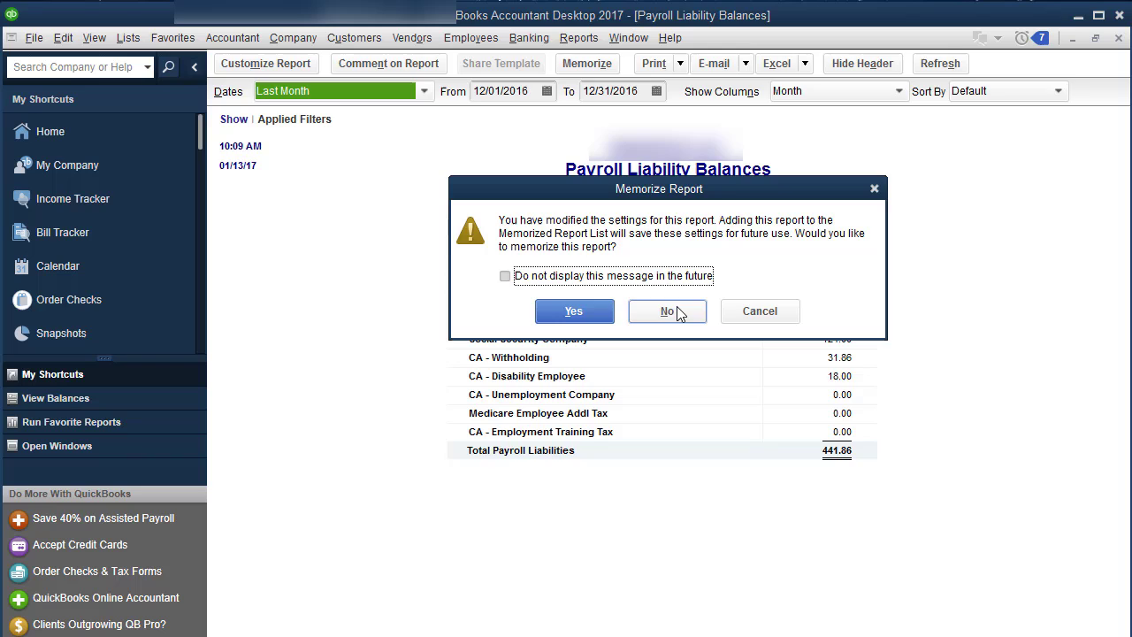
Close Payroll Liability Balances without memorizing, and cancel closing the Payroll Summary to keep it open
{"action": "left_click", "coordinate": [675, 312]}
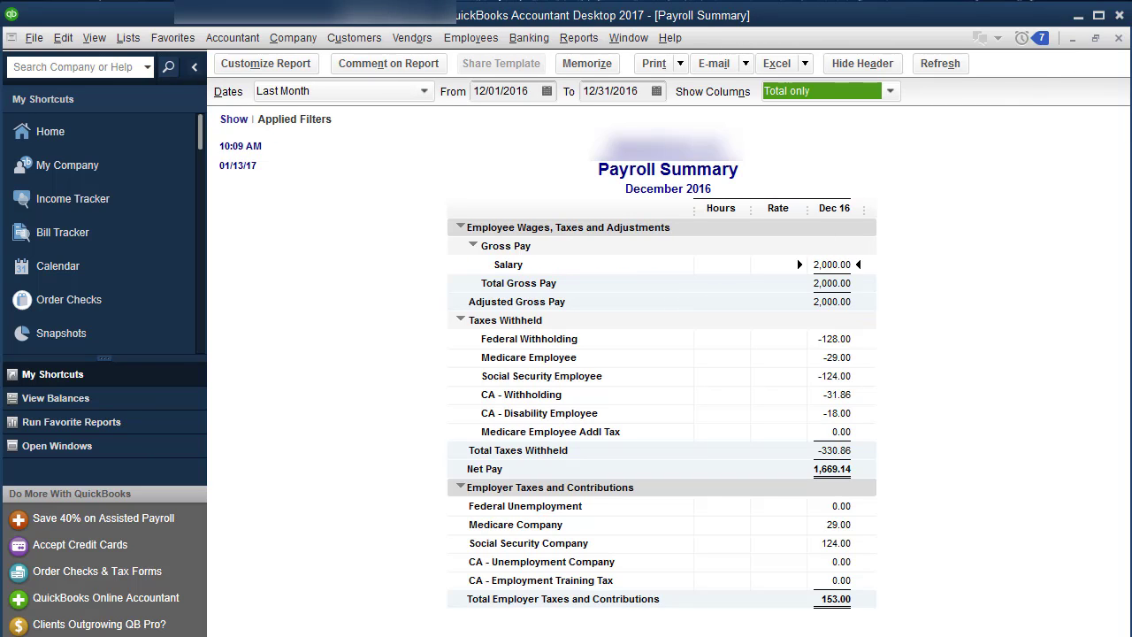
{"action": "left_click", "coordinate": [1120, 41]}
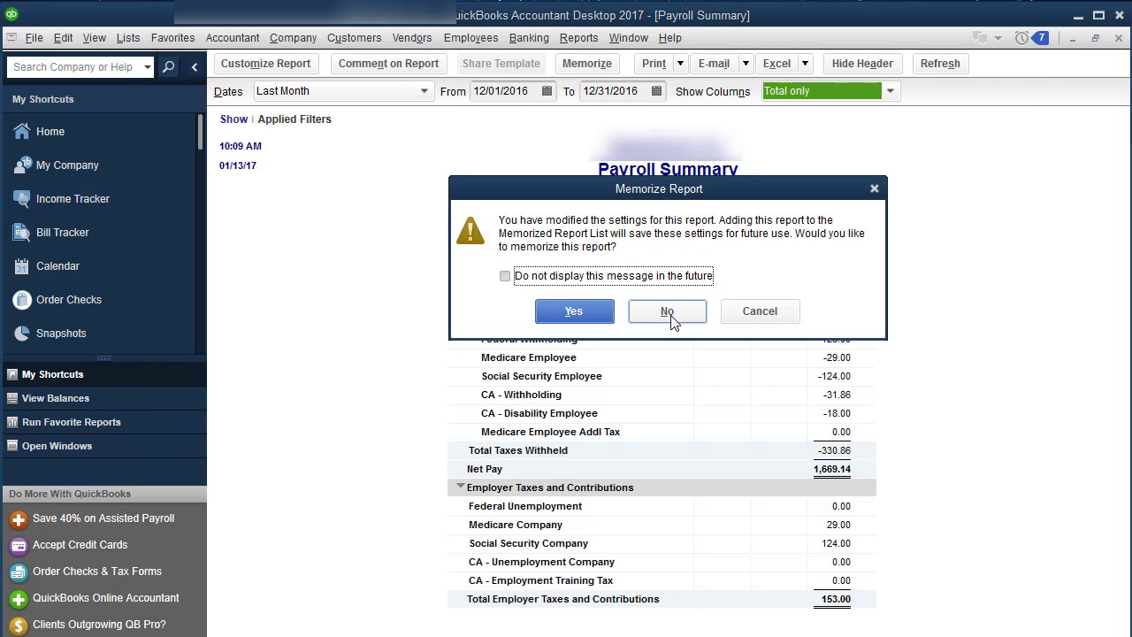
{"action": "left_click", "coordinate": [748, 314]}
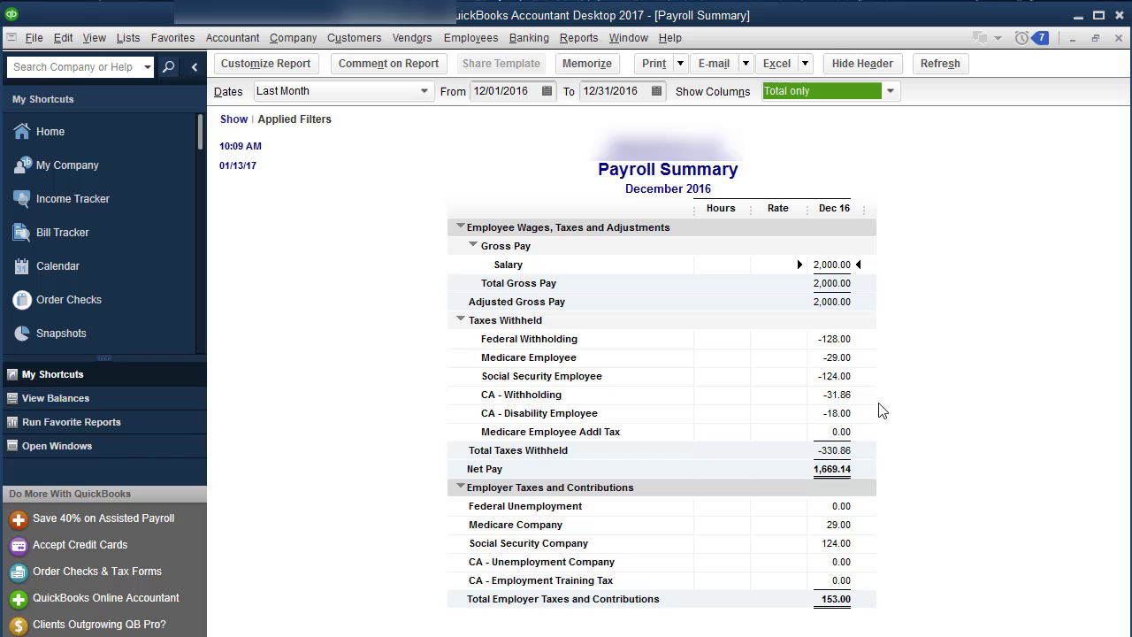
In Calculator, add 124+124 to get 248 and 29+29 to get 58
{"action": "key", "text": "super"}
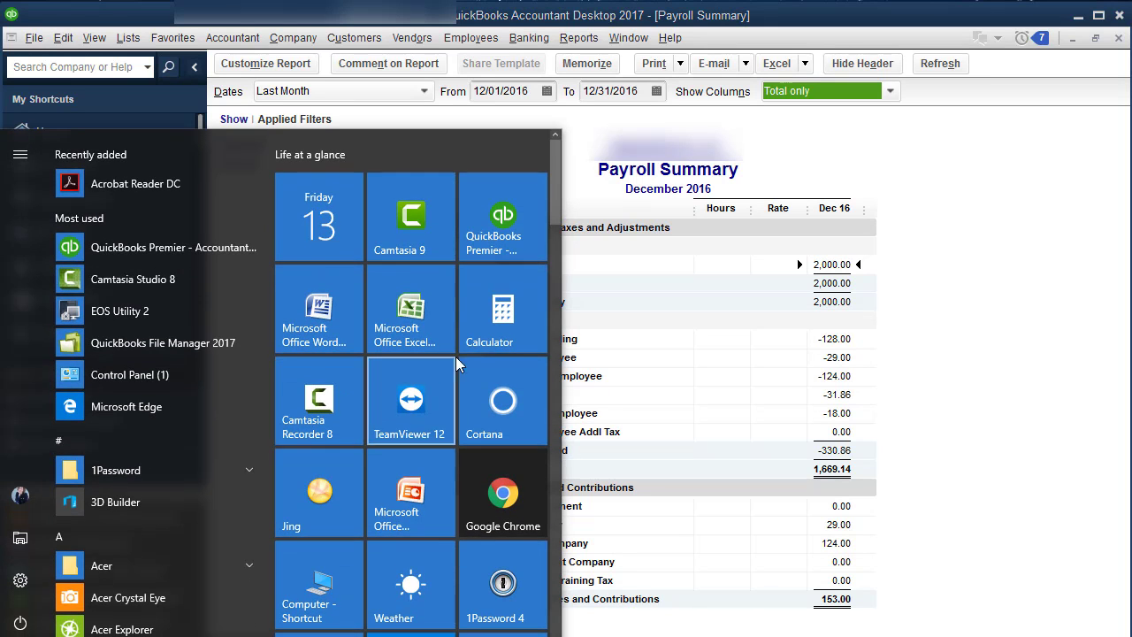
{"action": "left_click", "coordinate": [505, 321]}
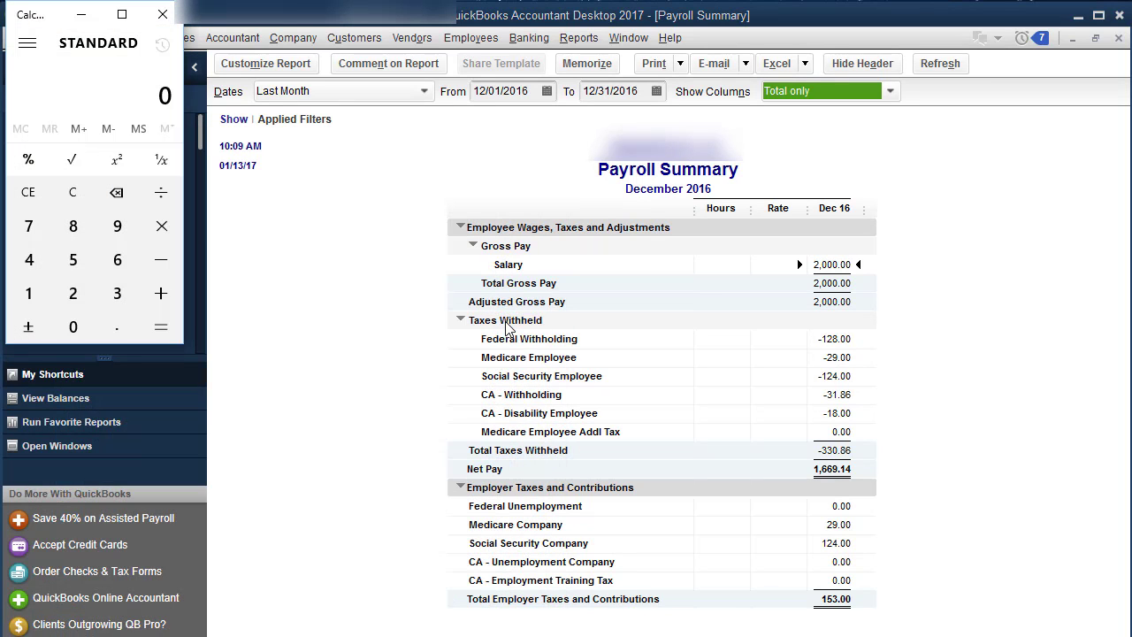
{"action": "type", "text": "124.+124="}
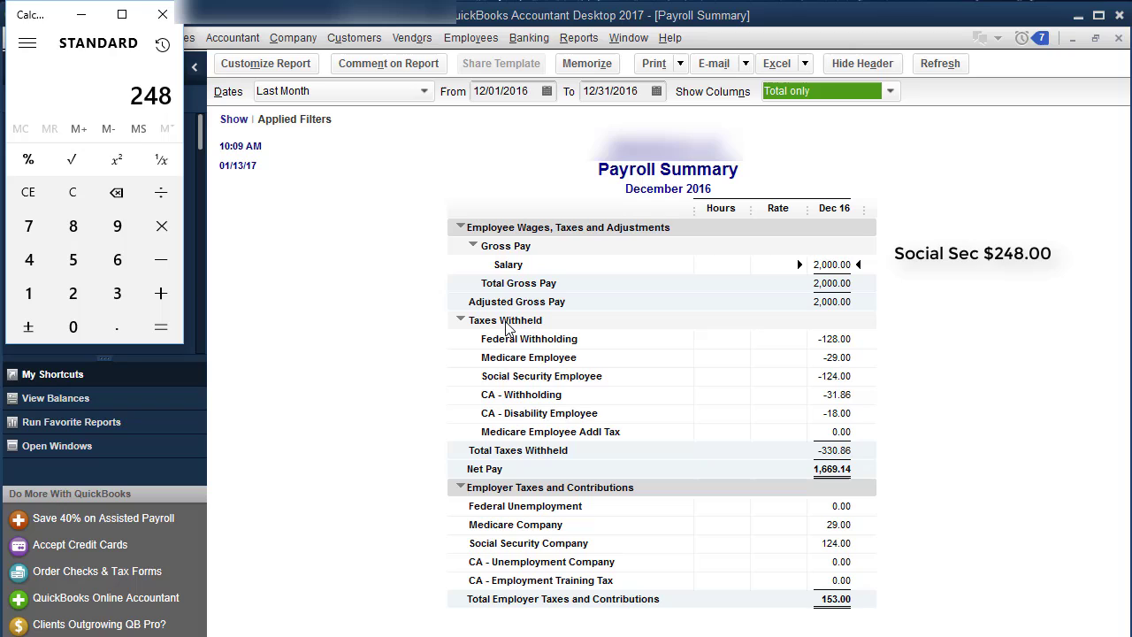
{"action": "key", "text": "Delete"}
{"action": "left_click", "coordinate": [28, 199]}
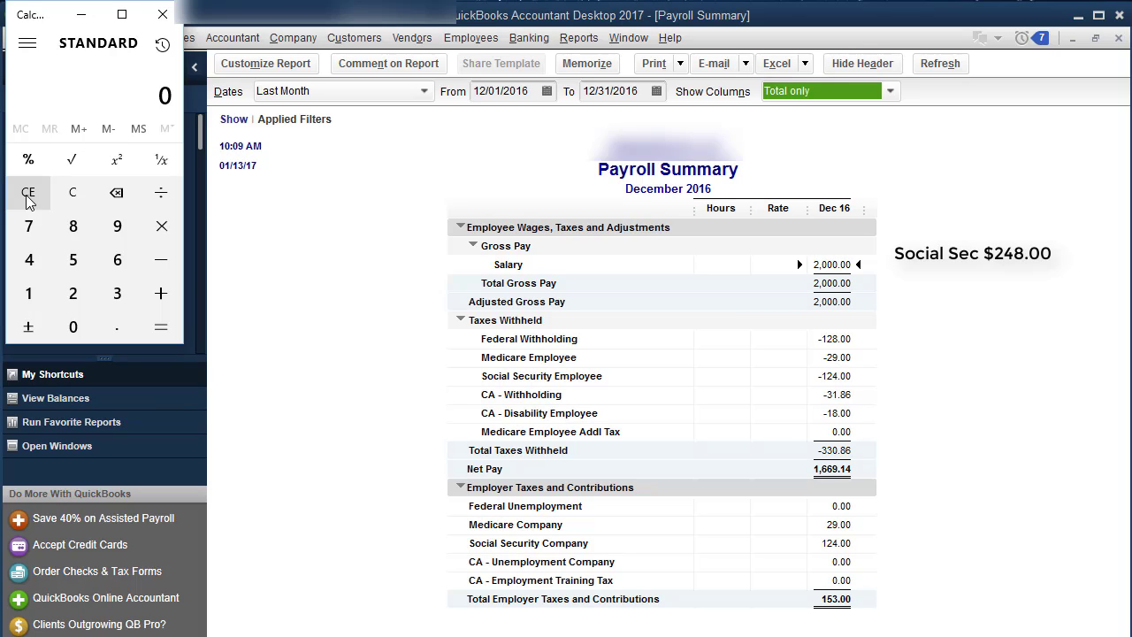
{"action": "type", "text": "29.+29"}
{"action": "key", "text": "Return"}
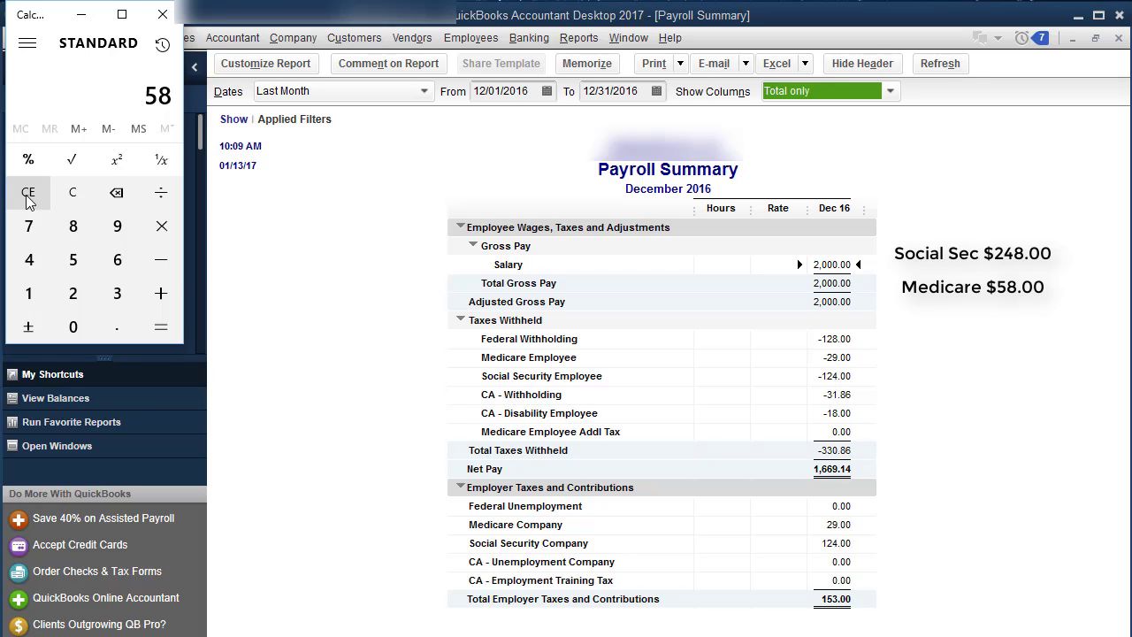
Total the federal amounts 248+58+128 to get 434
{"action": "left_click", "coordinate": [28, 196]}
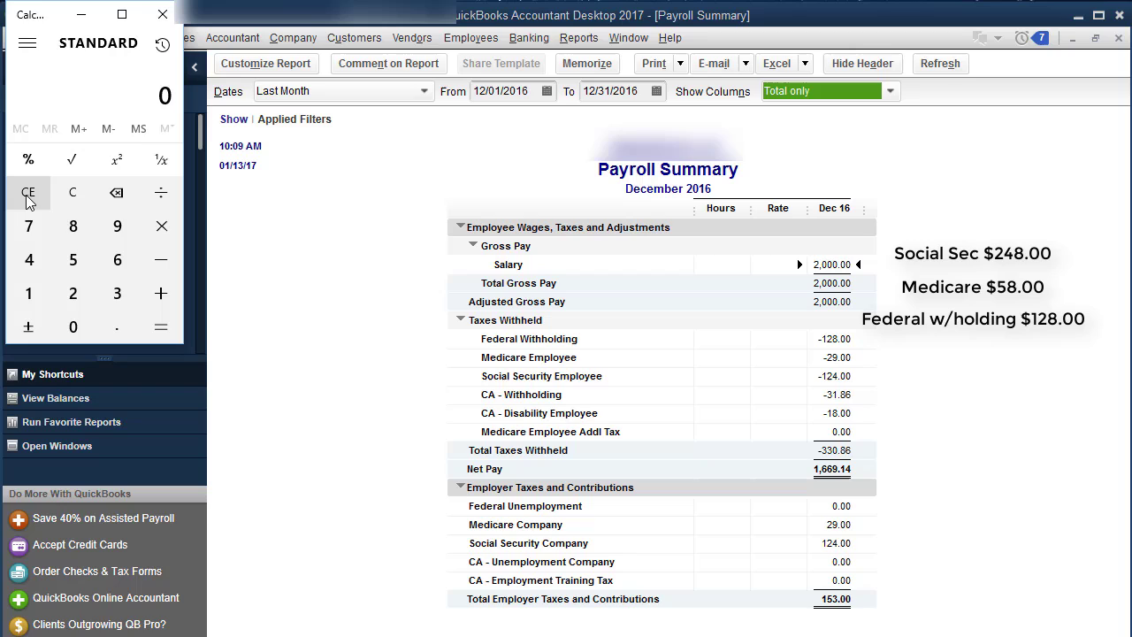
{"action": "type", "text": "248+65"}
{"action": "key", "text": "BackSpace"}
{"action": "key", "text": "BackSpace"}
{"action": "type", "text": "58 + 21"}
{"action": "key", "text": "BackSpace"}
{"action": "key", "text": "BackSpace"}
{"action": "type", "text": "128="}
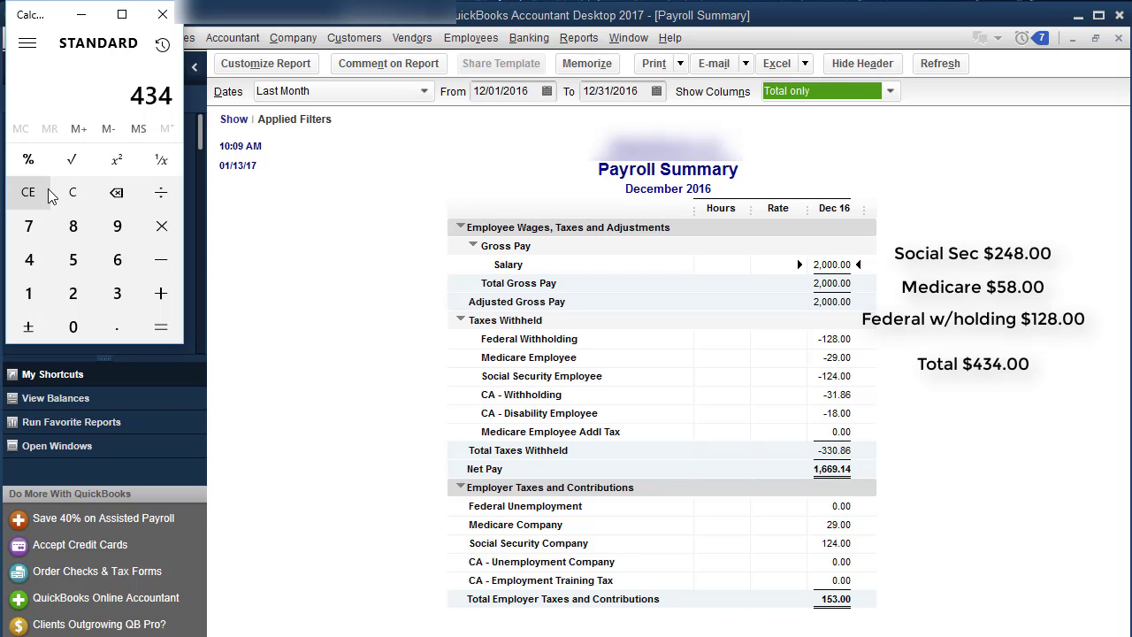
Total the California amounts 31.86+18 to get 49.86
{"action": "left_click", "coordinate": [75, 198]}
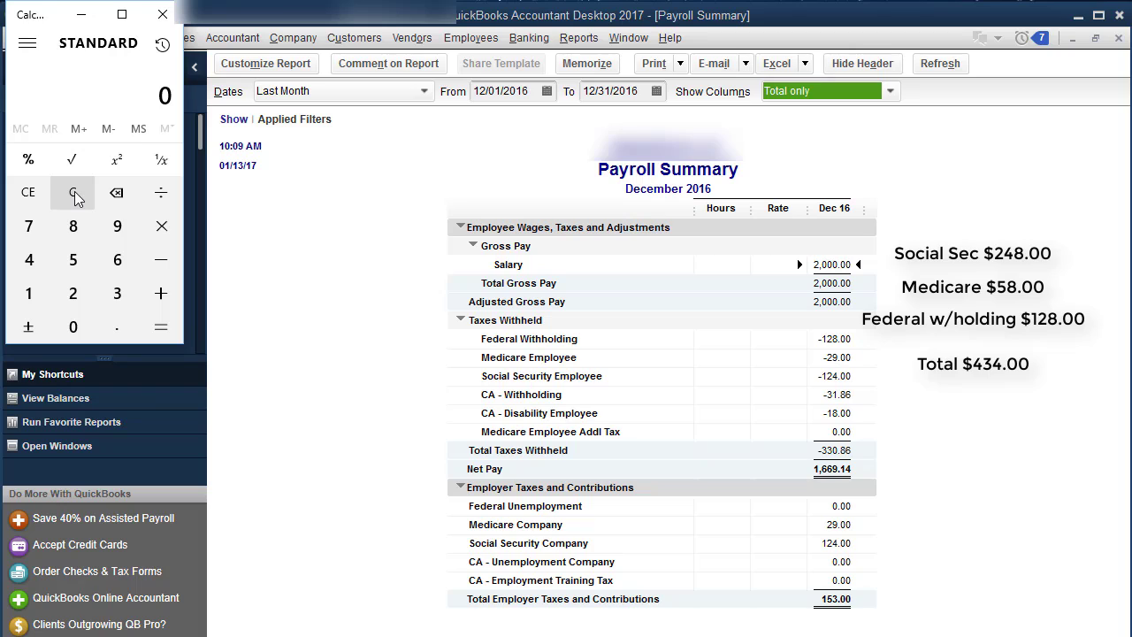
{"action": "type", "text": "31.86+18."}
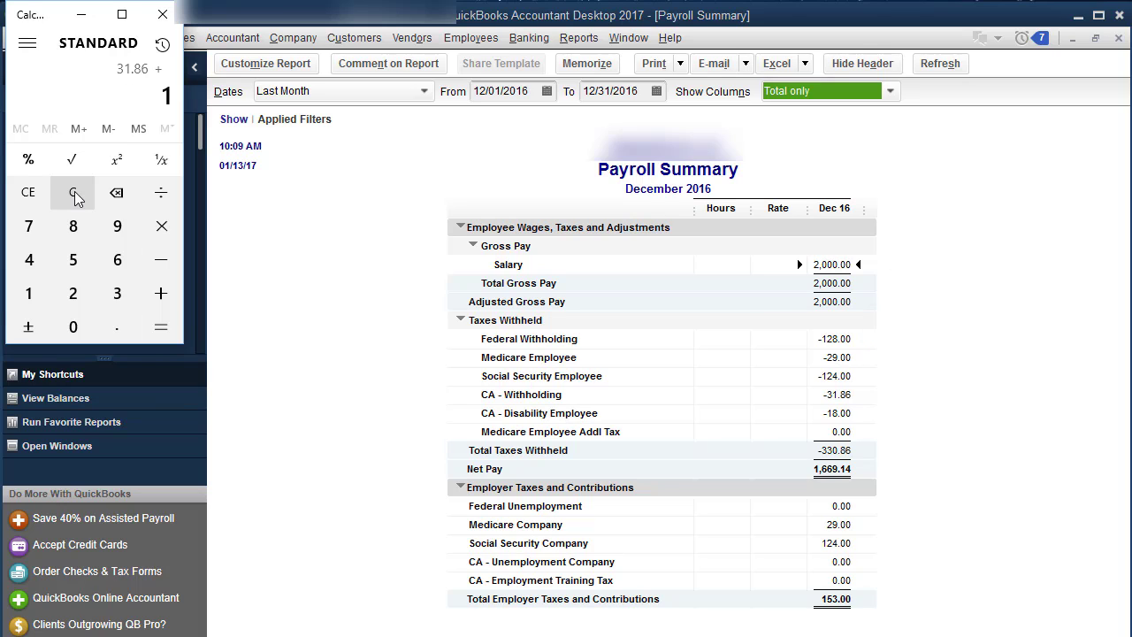
{"action": "key", "text": "Return"}
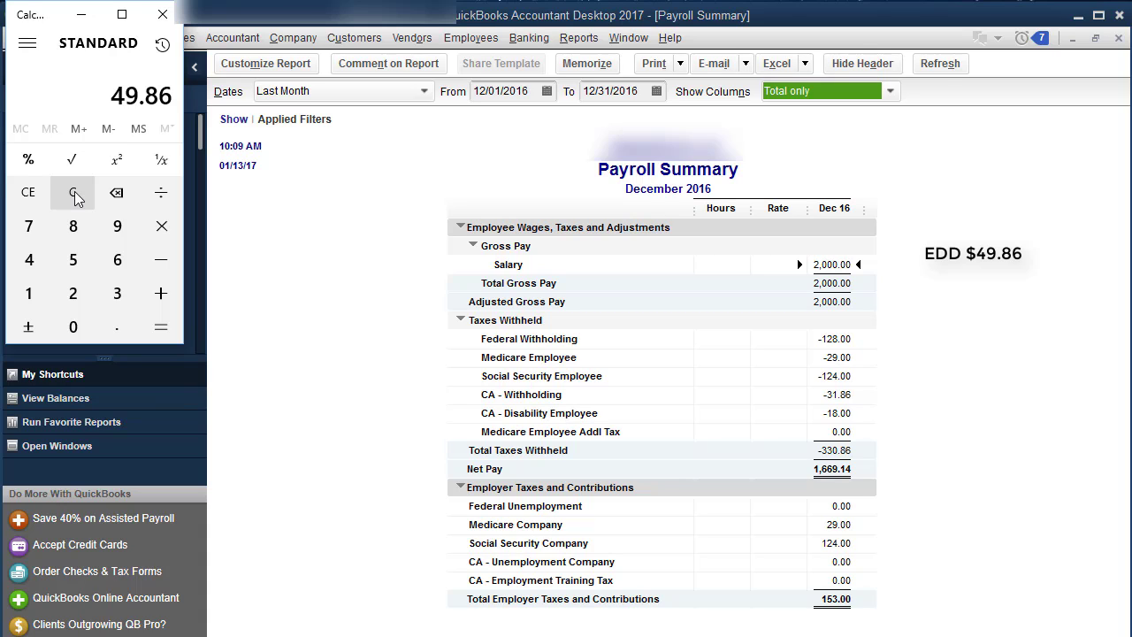
Close Calculator and the Payroll Summary without memorizing, then open Pay Liabilities showing 434.00 federal and 49.86 CA
{"action": "left_click", "coordinate": [162, 14]}
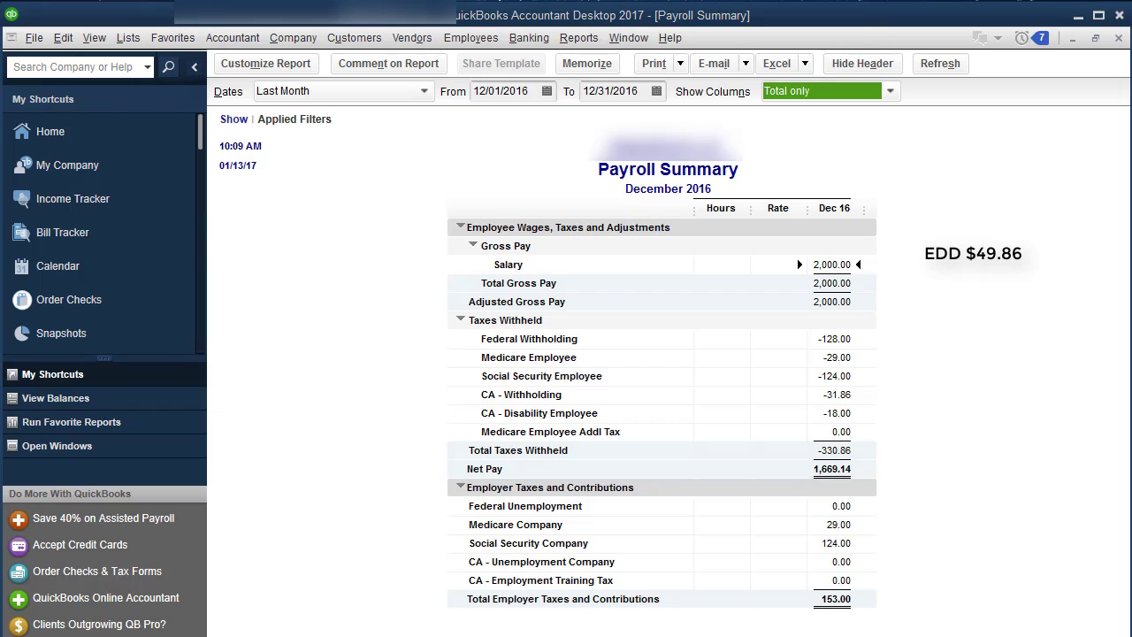
{"action": "left_click", "coordinate": [1119, 38]}
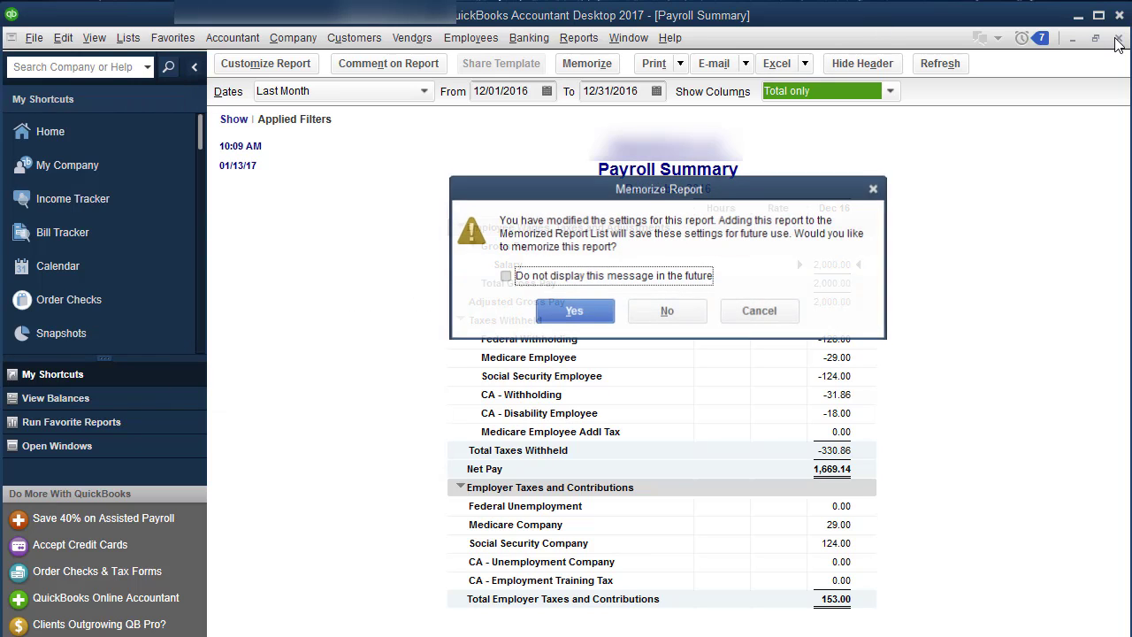
{"action": "left_click", "coordinate": [667, 311]}
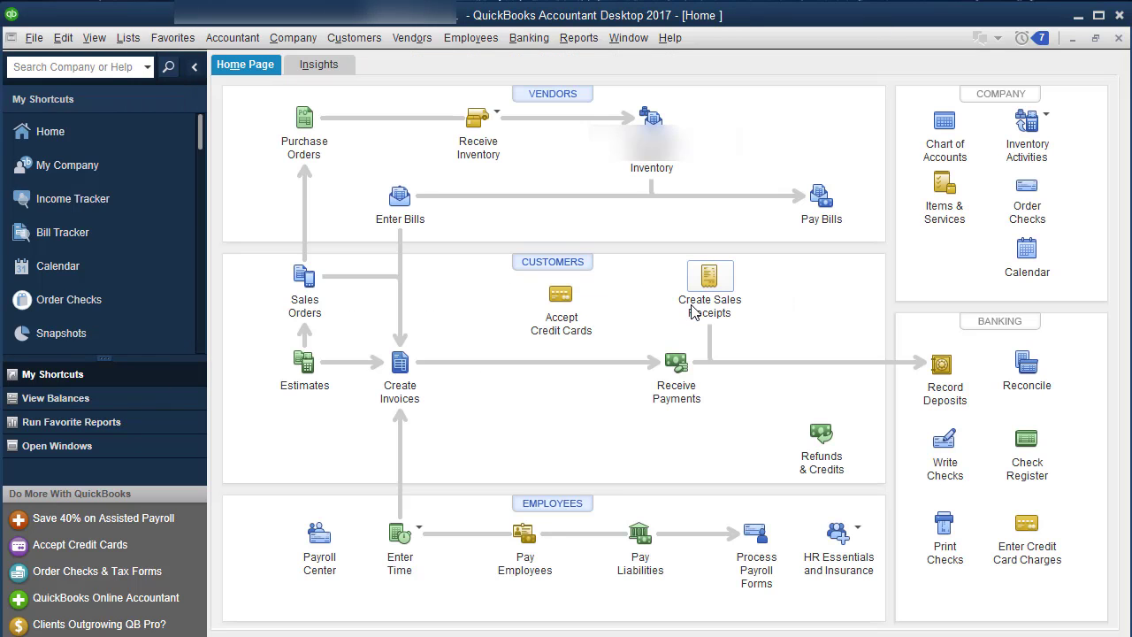
{"action": "left_click", "coordinate": [649, 576]}
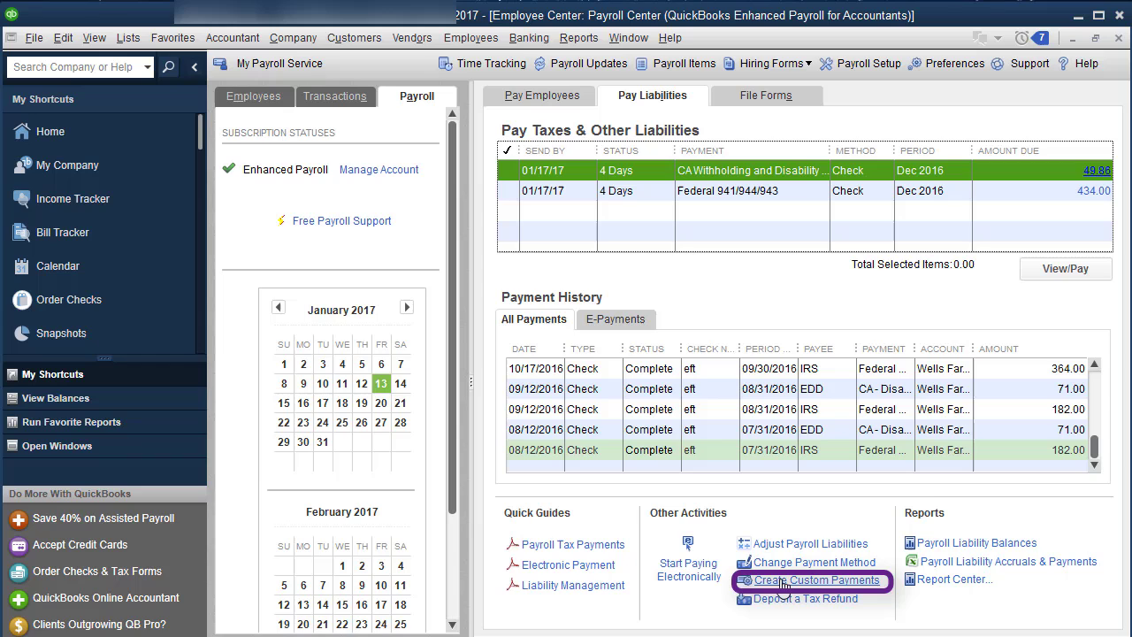
Set a custom liability payment's dates to Last Month (December 2016), review the balances, then cancel
{"action": "left_click", "coordinate": [820, 581]}
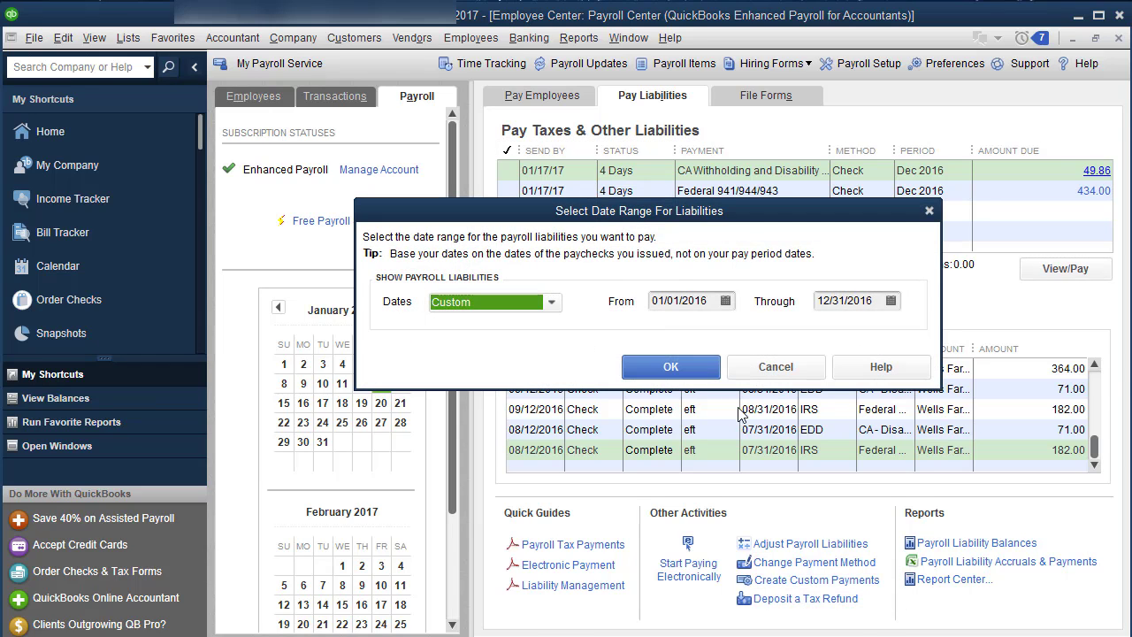
{"action": "left_click", "coordinate": [551, 302]}
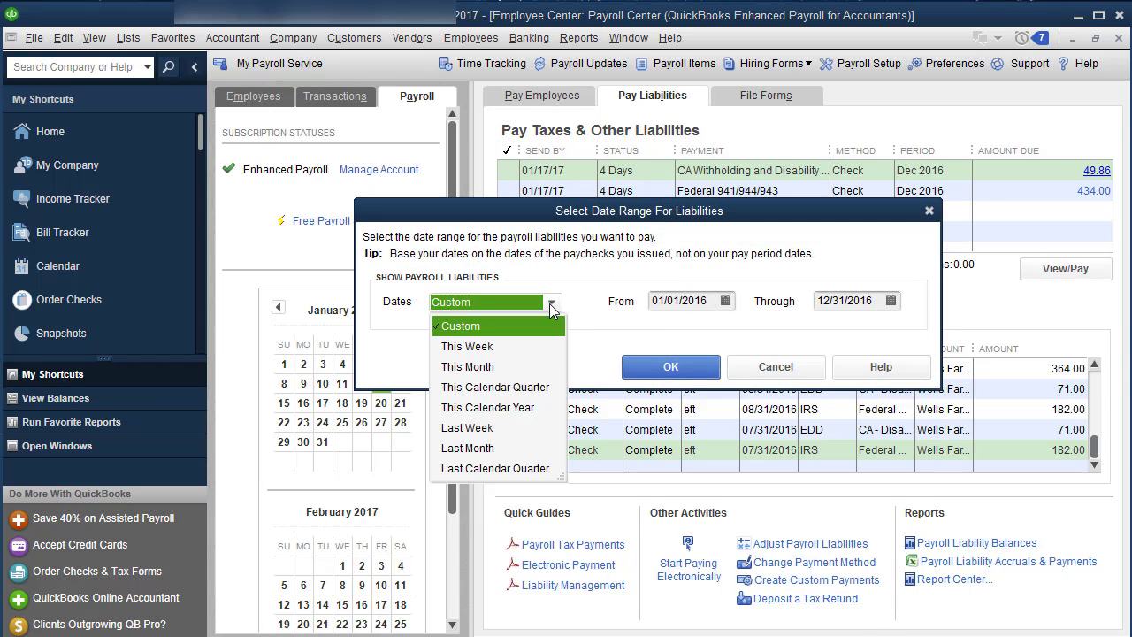
{"action": "left_click", "coordinate": [489, 451]}
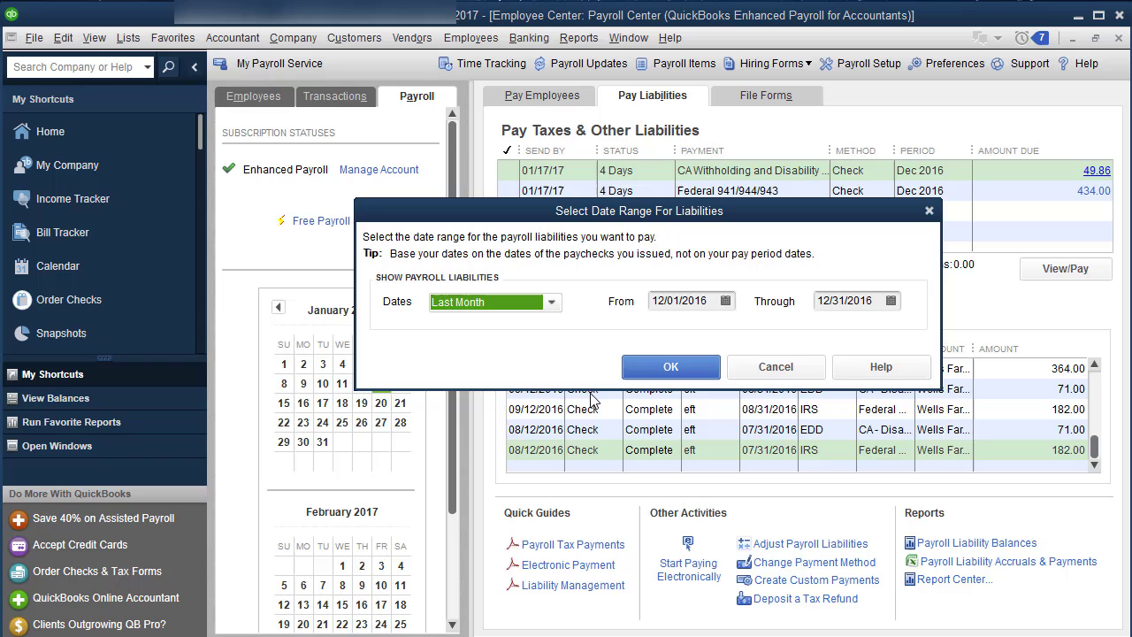
{"action": "left_click", "coordinate": [671, 367]}
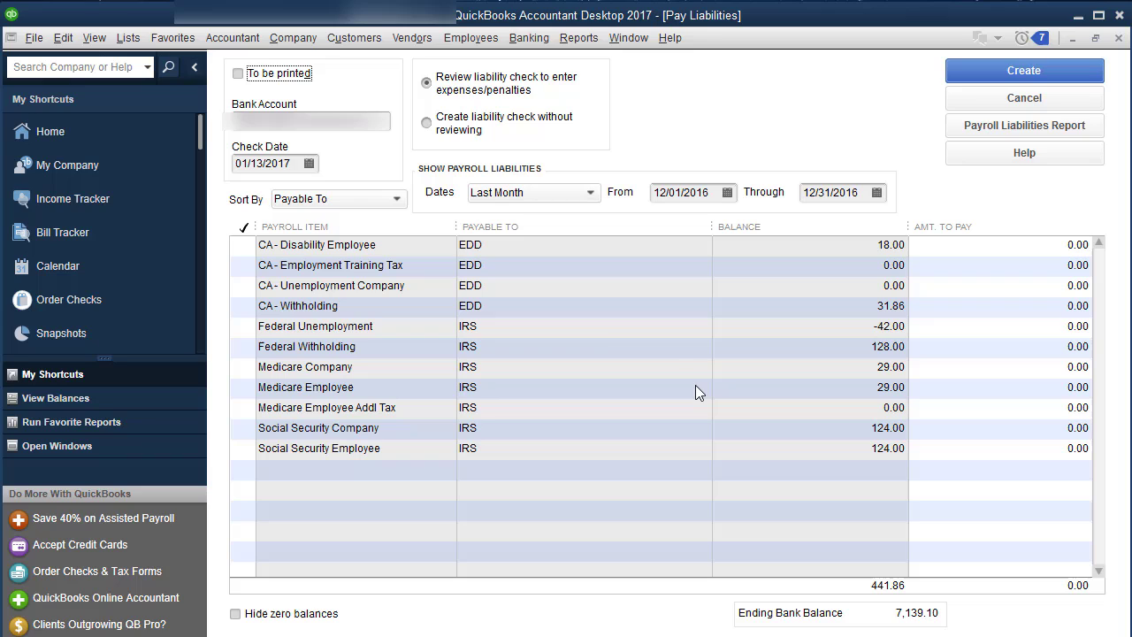
{"action": "left_click", "coordinate": [957, 107]}
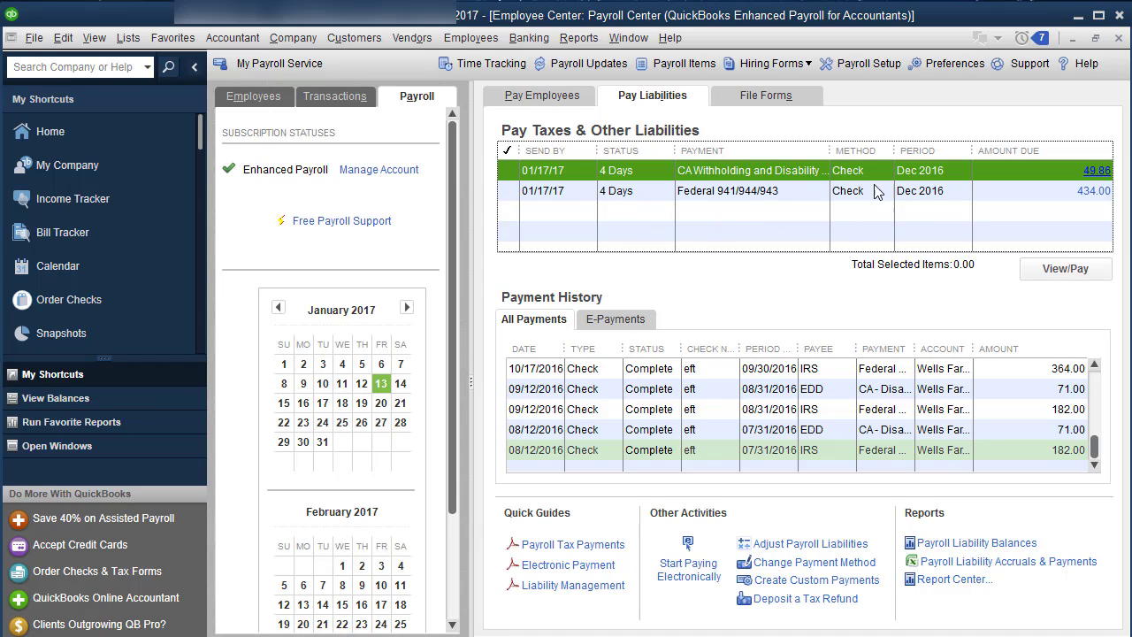
Start another custom liability payment for Last Month, December 2016
{"action": "left_click", "coordinate": [772, 584]}
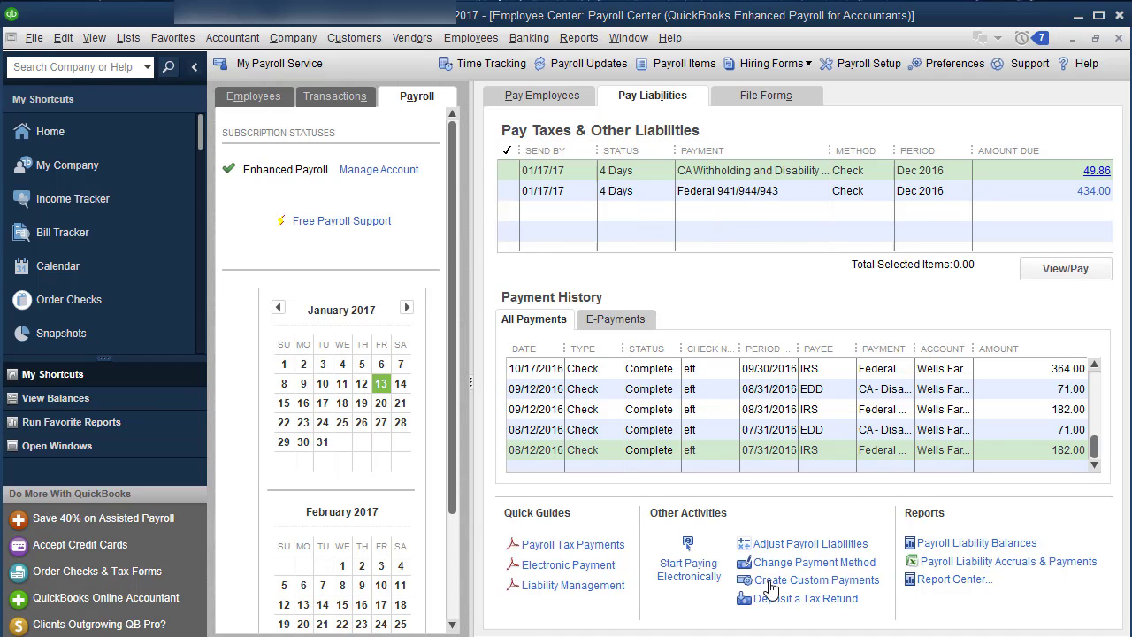
{"action": "left_click", "coordinate": [551, 303]}
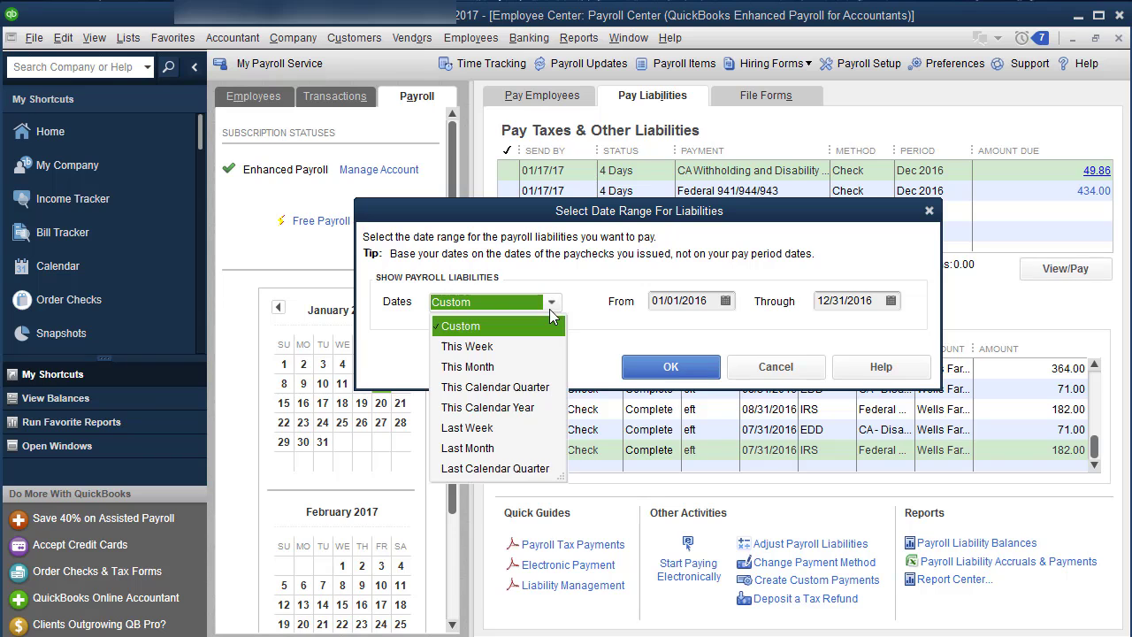
{"action": "left_click", "coordinate": [511, 450]}
{"action": "left_click", "coordinate": [662, 370]}
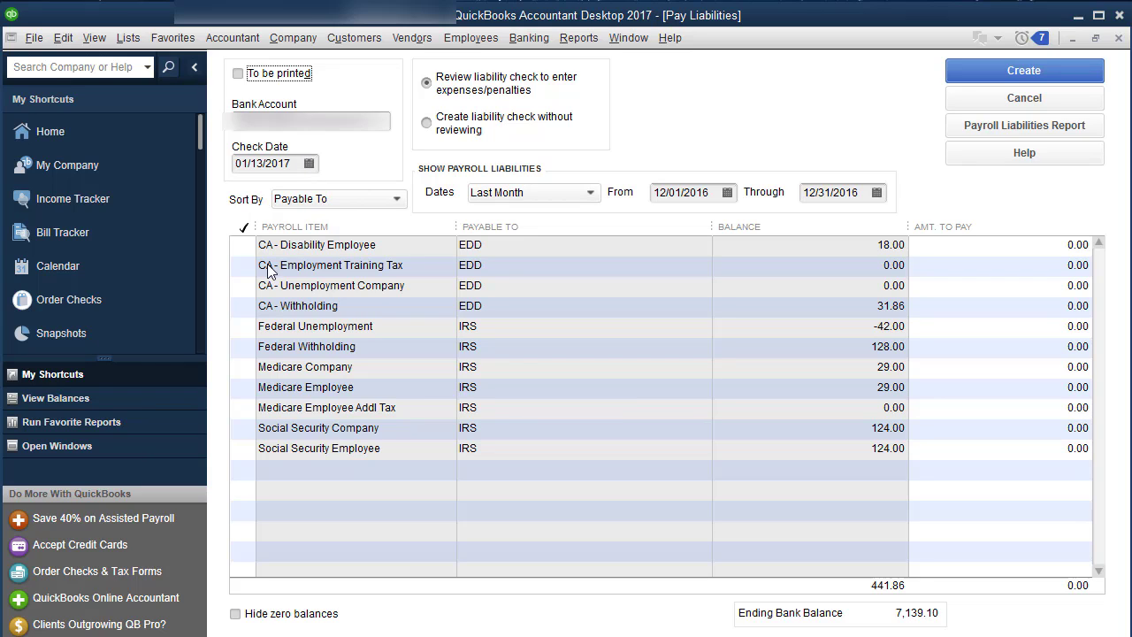
Mark the Federal Withholding, Medicare and Social Security liabilities for payment
{"action": "left_click", "coordinate": [242, 248]}
{"action": "left_click", "coordinate": [244, 265]}
{"action": "left_click", "coordinate": [244, 284]}
{"action": "left_click", "coordinate": [245, 305]}
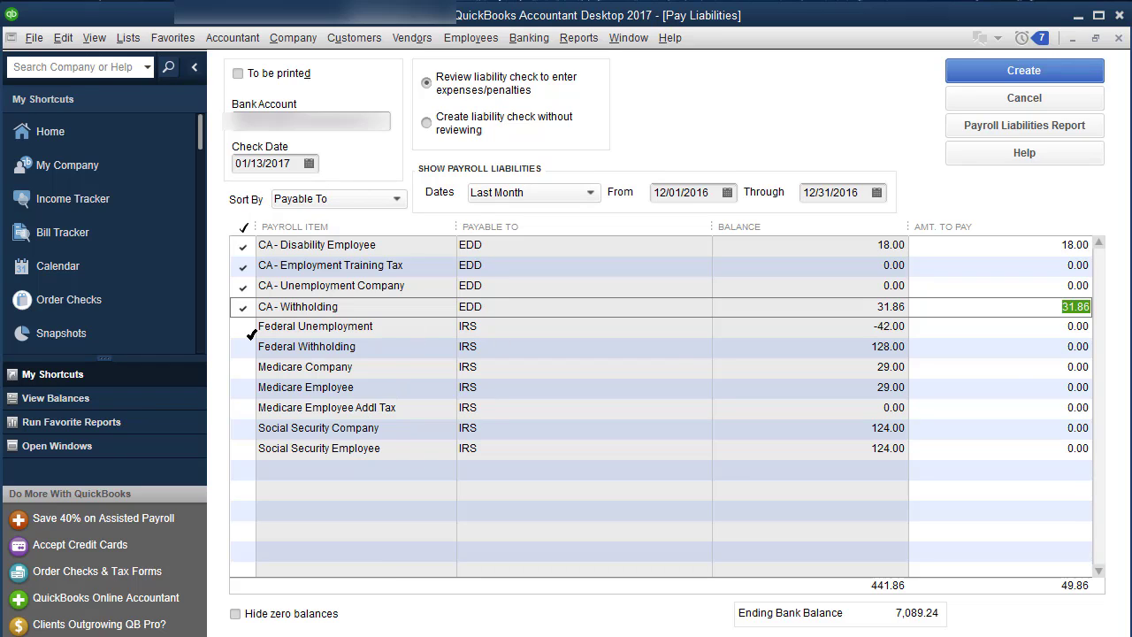
{"action": "left_click", "coordinate": [242, 306]}
{"action": "left_click", "coordinate": [243, 286]}
{"action": "left_click", "coordinate": [243, 265]}
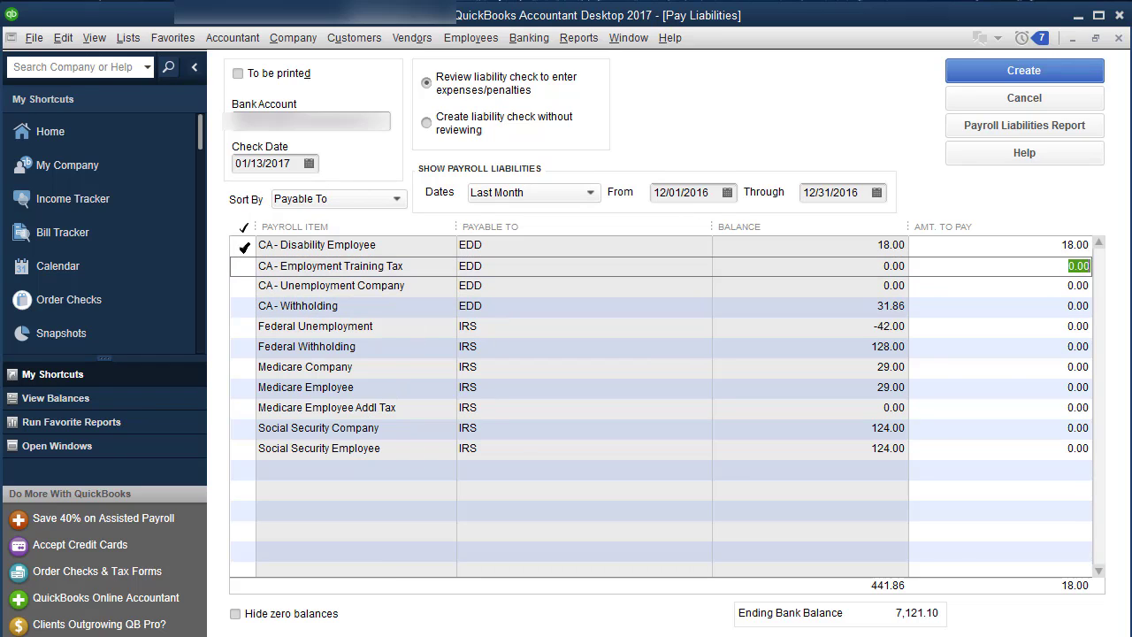
{"action": "left_click", "coordinate": [242, 245]}
{"action": "left_click", "coordinate": [247, 351]}
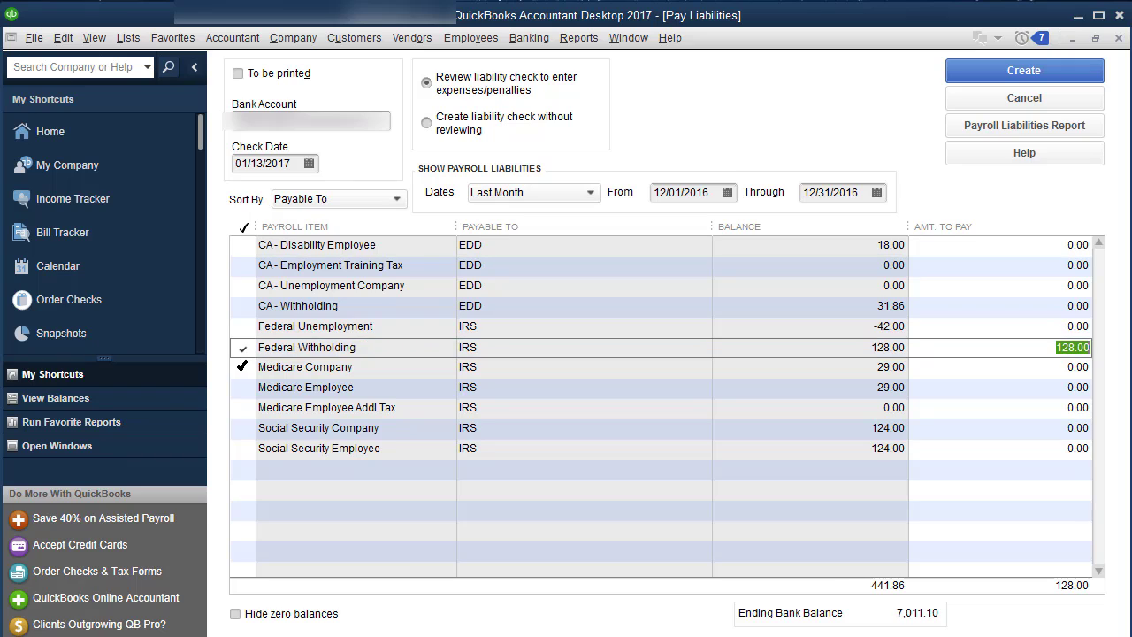
{"action": "left_click", "coordinate": [246, 367]}
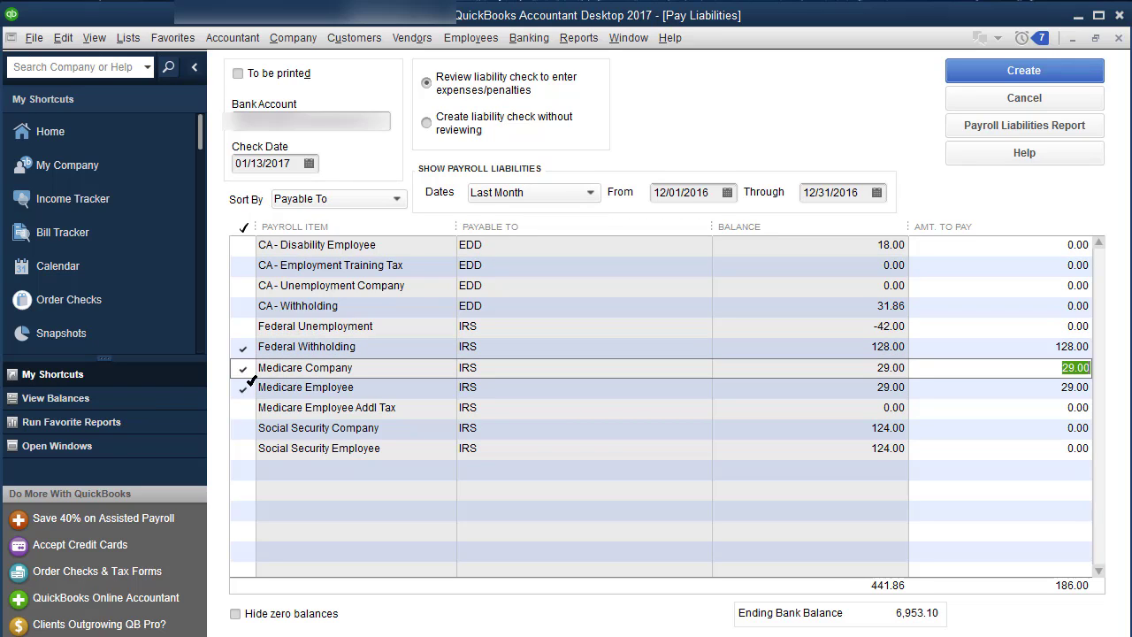
{"action": "left_click", "coordinate": [244, 411]}
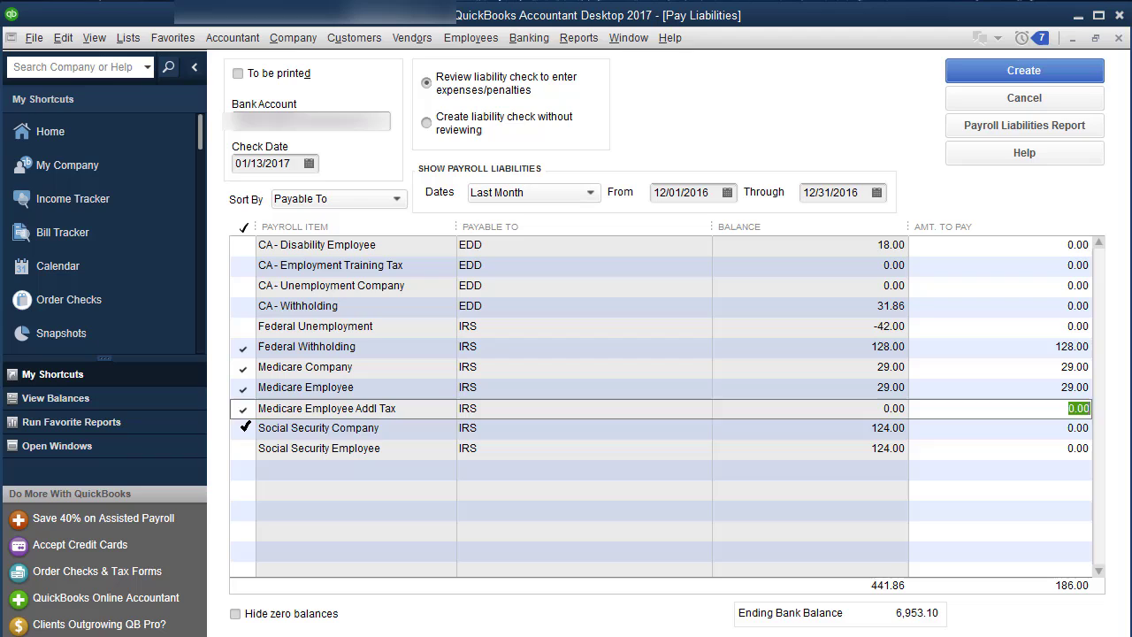
{"action": "left_click", "coordinate": [246, 427]}
{"action": "left_click", "coordinate": [245, 448]}
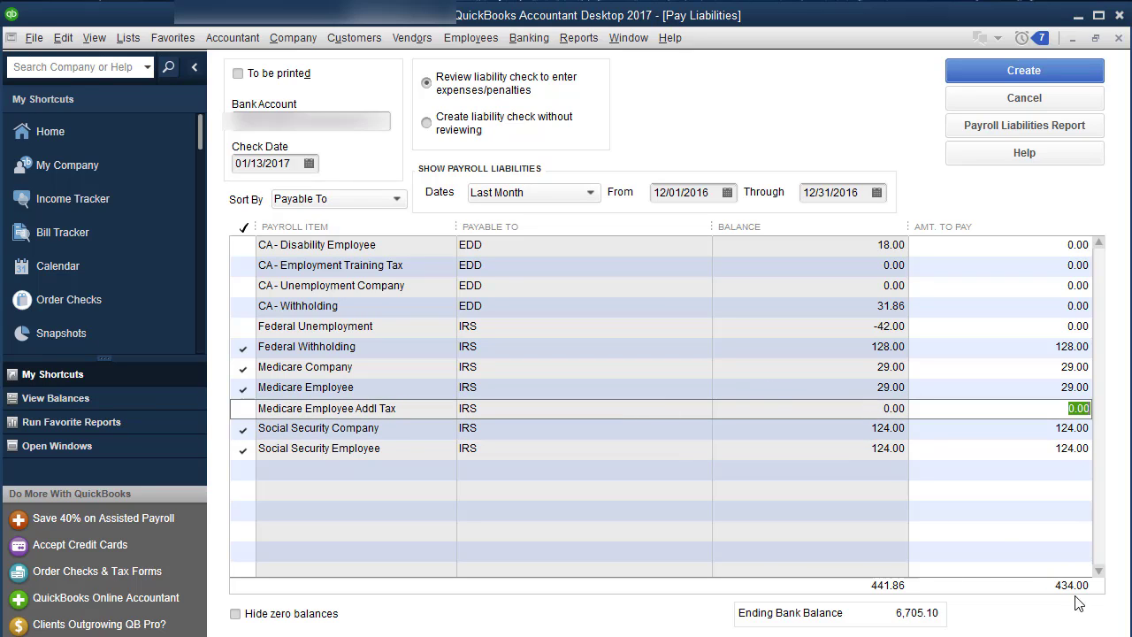
Also mark the four CA liabilities, leaving Federal Unemployment unchecked, for a 483.86 total
{"action": "left_click", "coordinate": [245, 247]}
{"action": "left_click", "coordinate": [244, 265]}
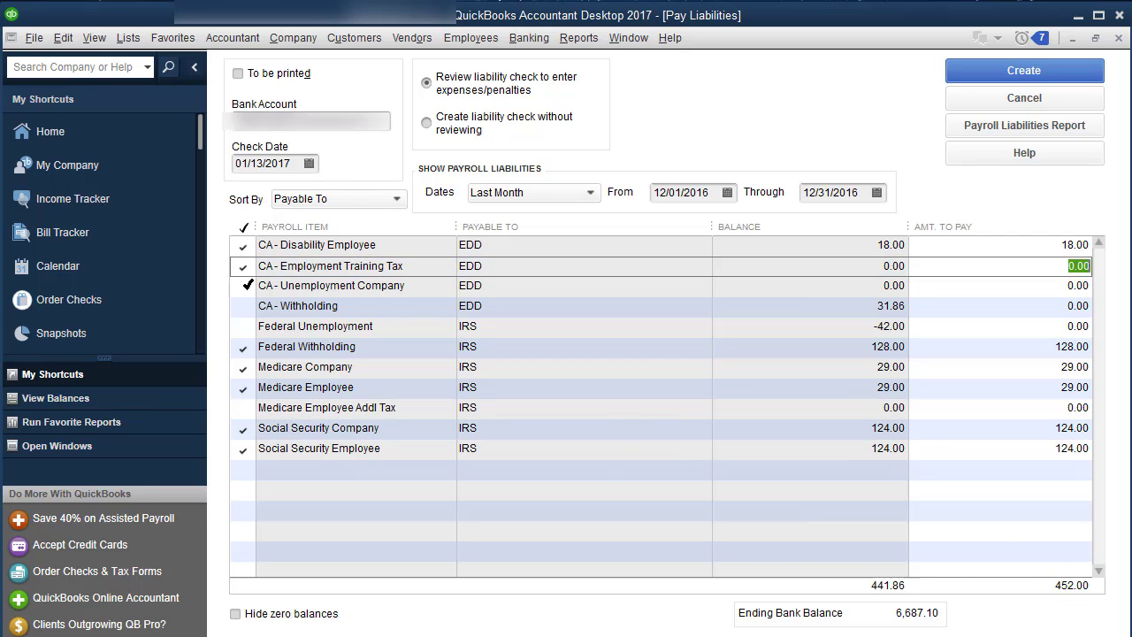
{"action": "left_click", "coordinate": [244, 286]}
{"action": "left_click", "coordinate": [244, 306]}
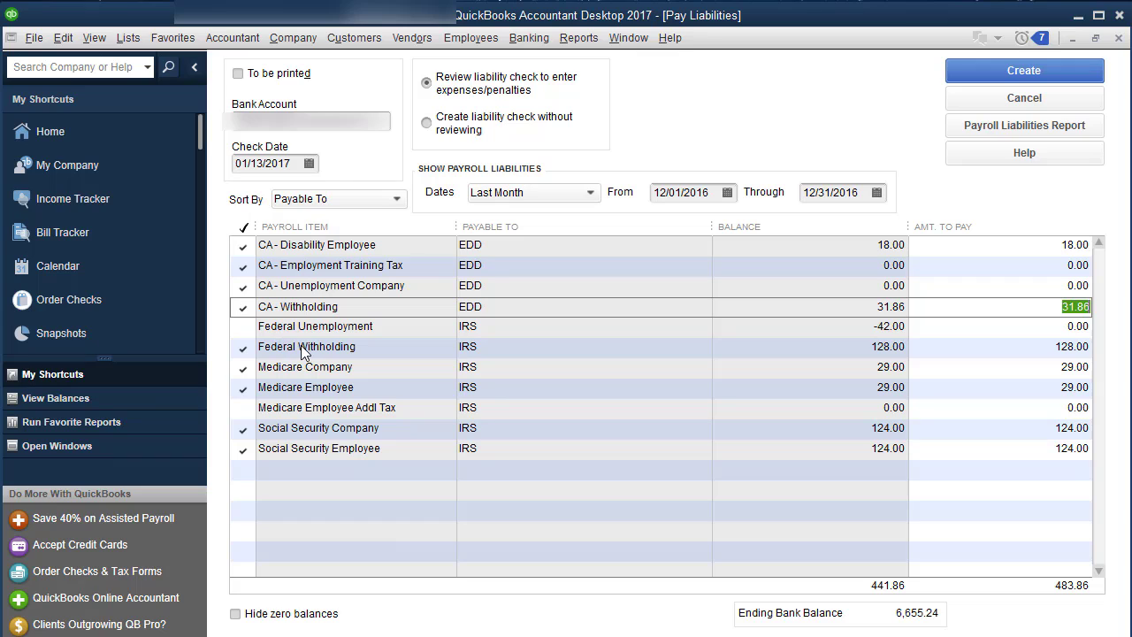
{"action": "left_click", "coordinate": [1009, 75]}
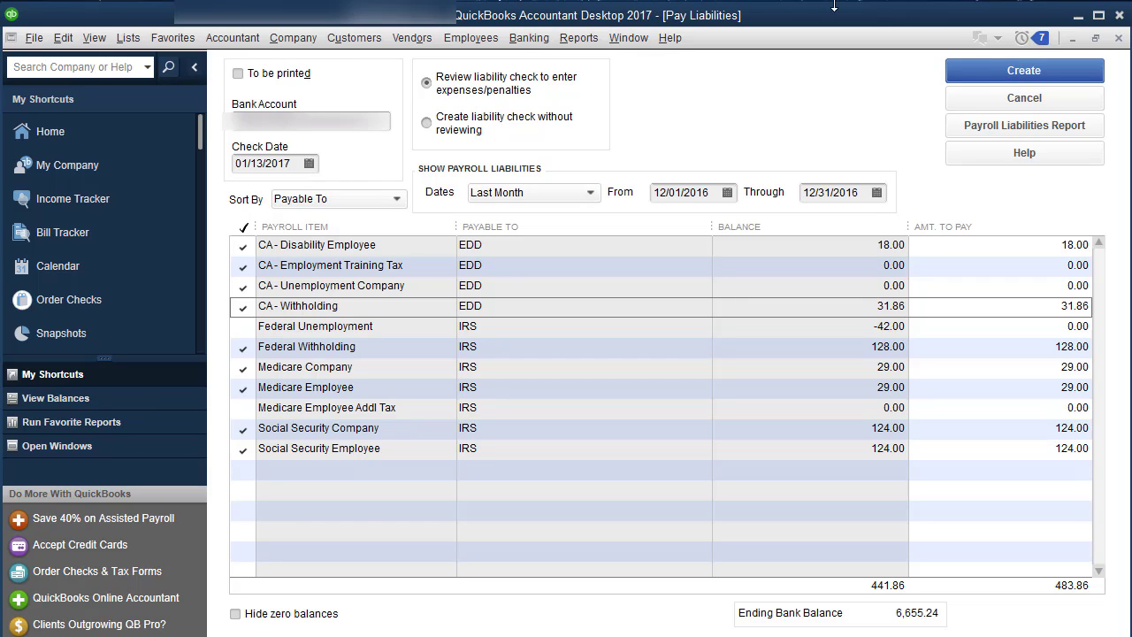
Create the EDD liability check and search the expense accounts for an interest or penalty account
{"action": "left_click", "coordinate": [964, 78]}
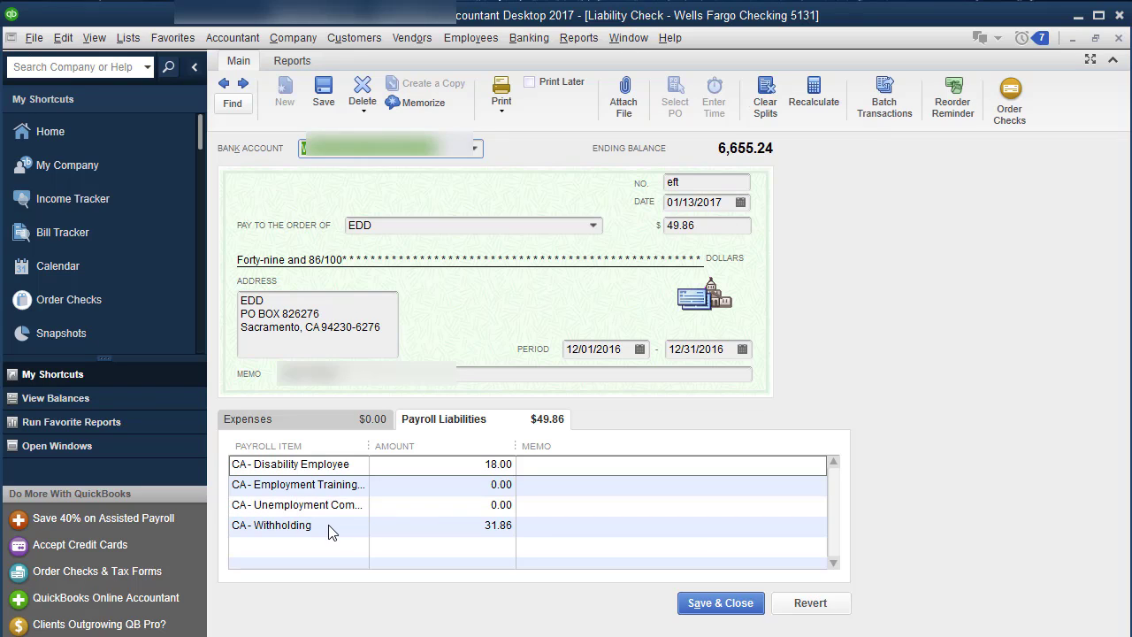
{"action": "left_click", "coordinate": [328, 420]}
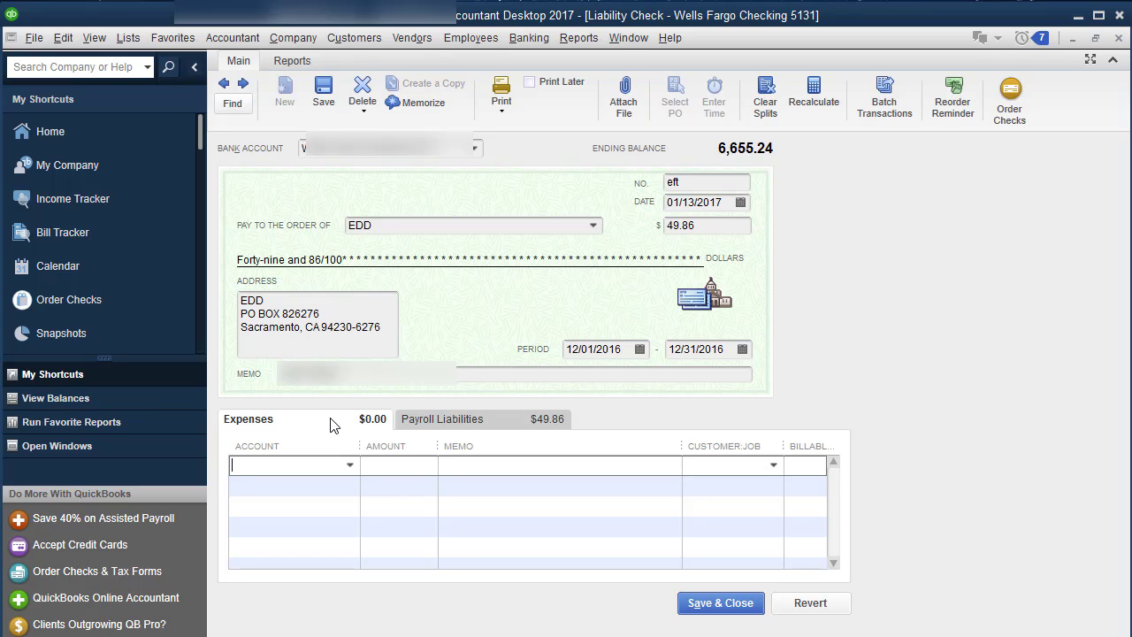
{"action": "type", "text": "pen"}
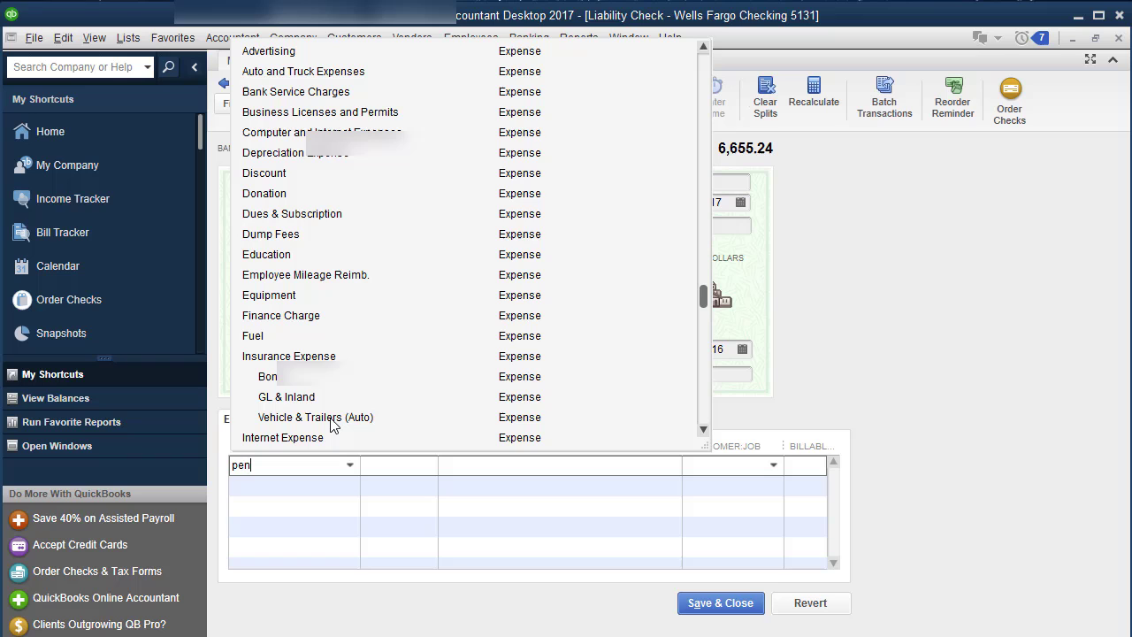
{"action": "key", "text": "BackSpace"}
{"action": "key", "text": "BackSpace"}
{"action": "key", "text": "BackSpace"}
{"action": "key", "text": "BackSpace"}
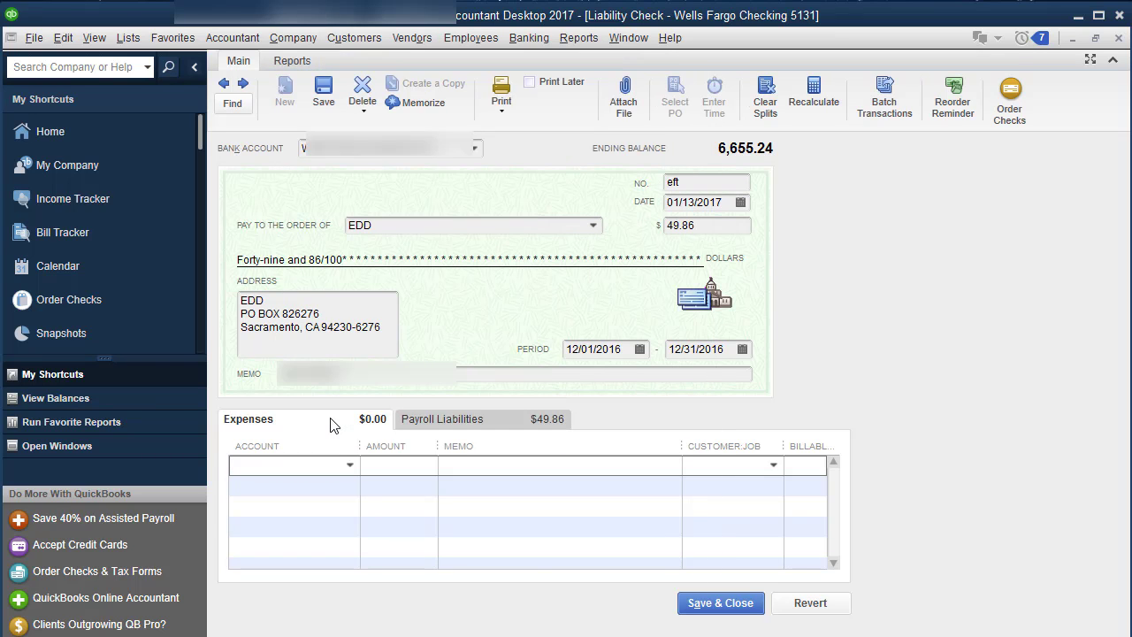
{"action": "type", "text": "fee"}
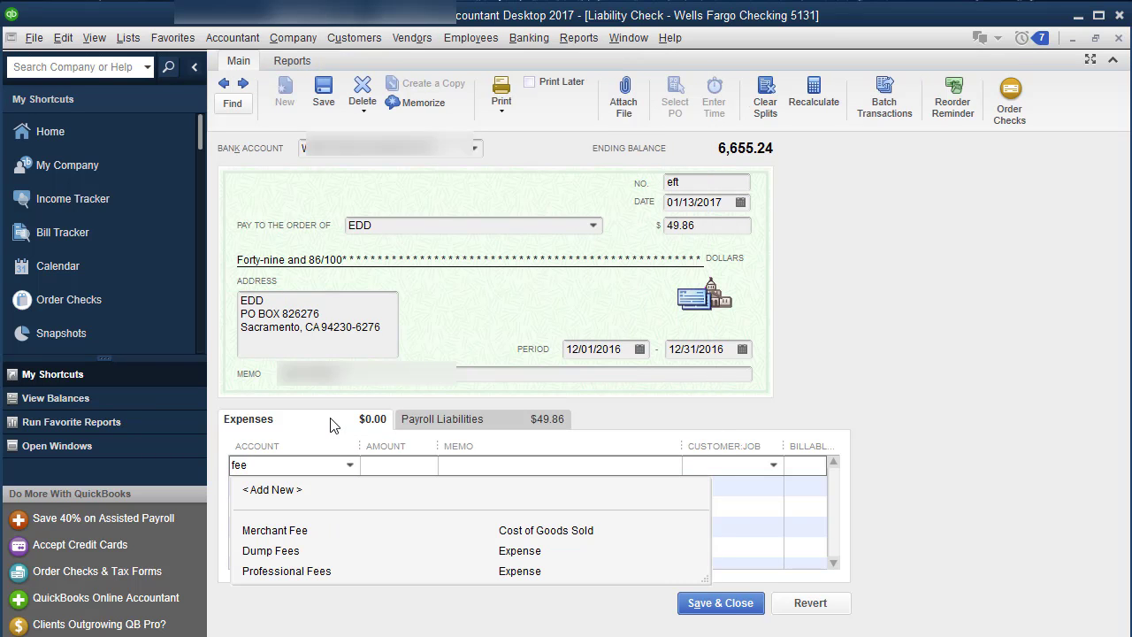
{"action": "key", "text": "BackSpace"}
{"action": "key", "text": "BackSpace"}
{"action": "key", "text": "BackSpace"}
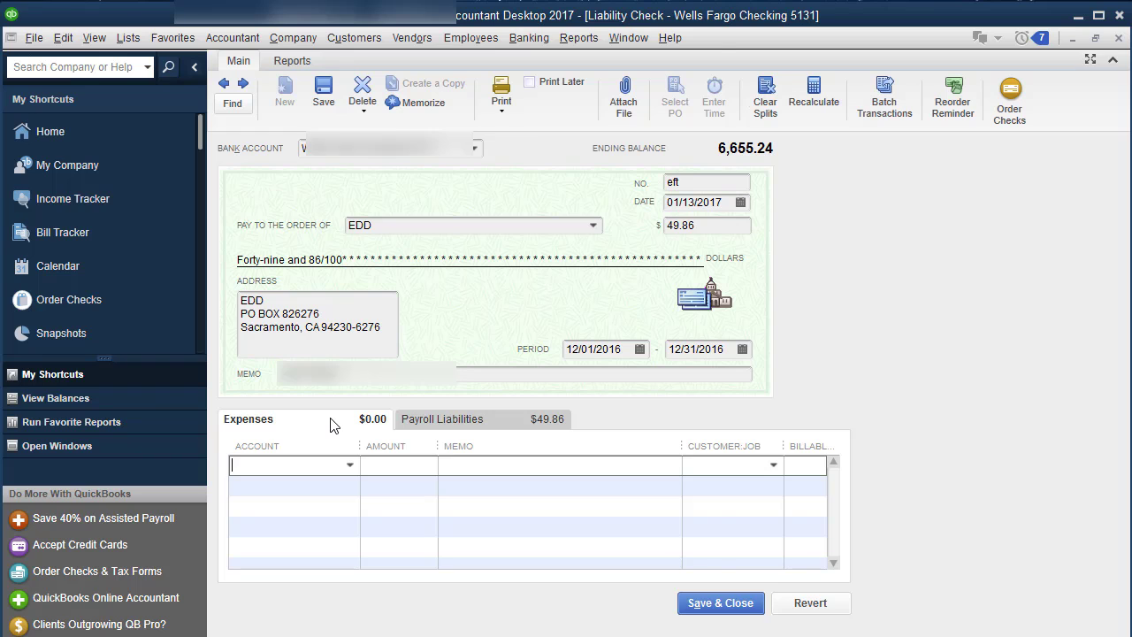
{"action": "type", "text": "Inter"}
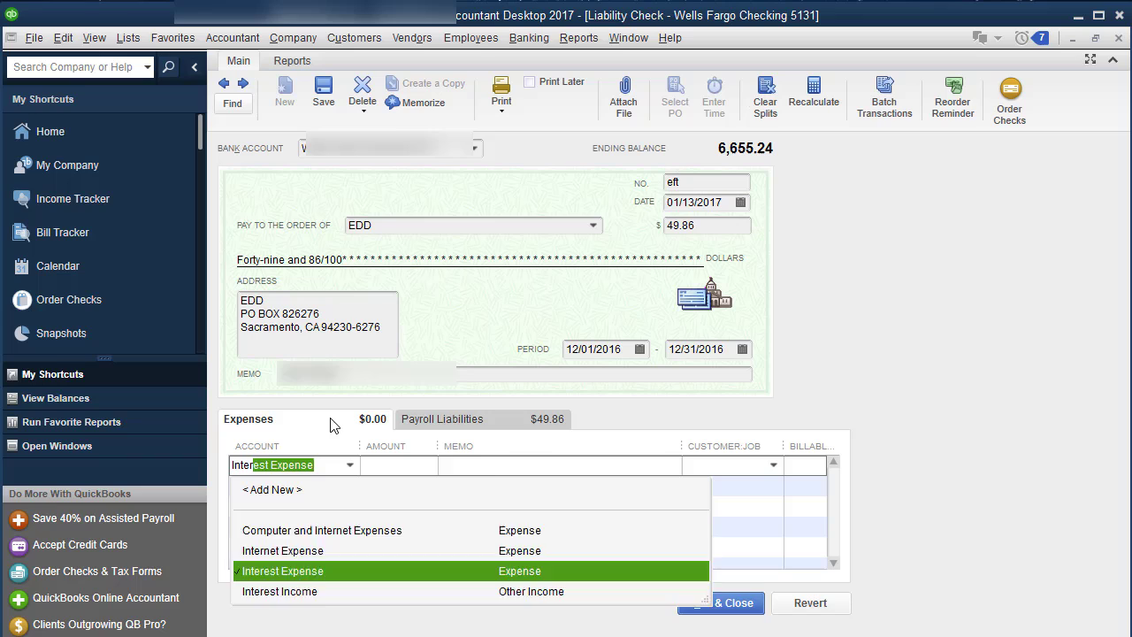
{"action": "type", "text": "est "}
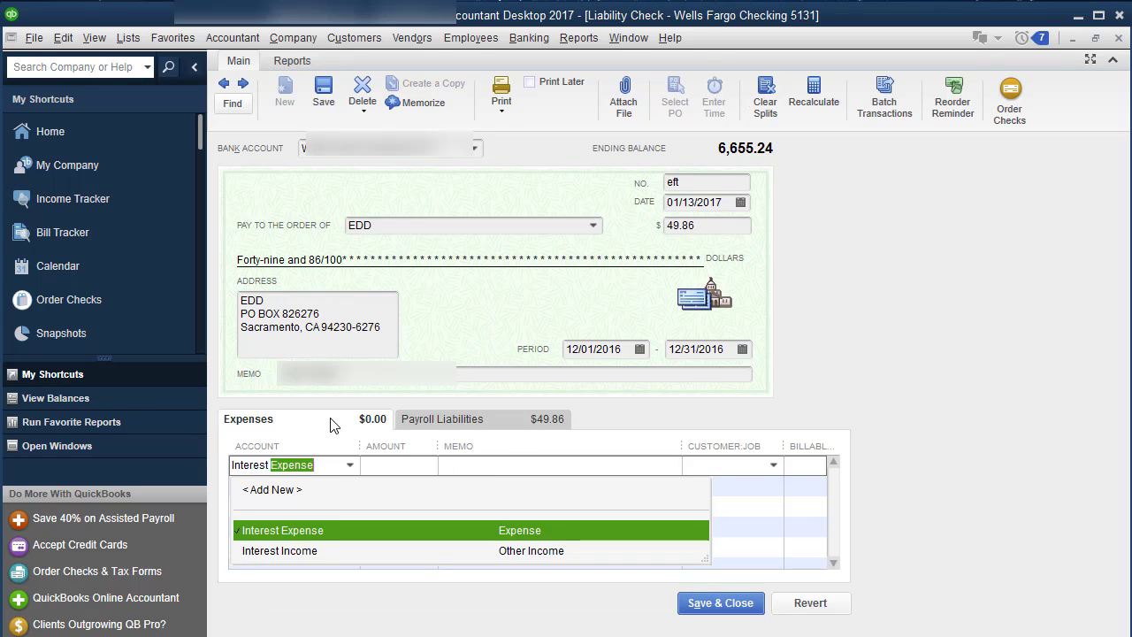
{"action": "type", "text": "& pen"}
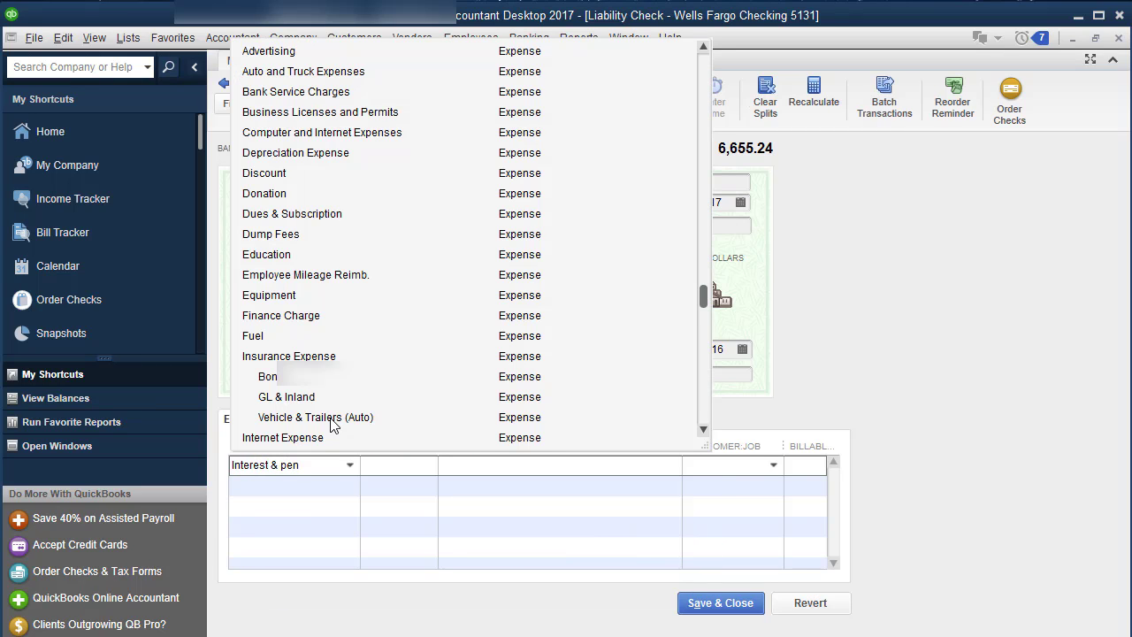
{"action": "left_click_drag", "start_coordinate": [305, 471], "coordinate": [37, 482]}
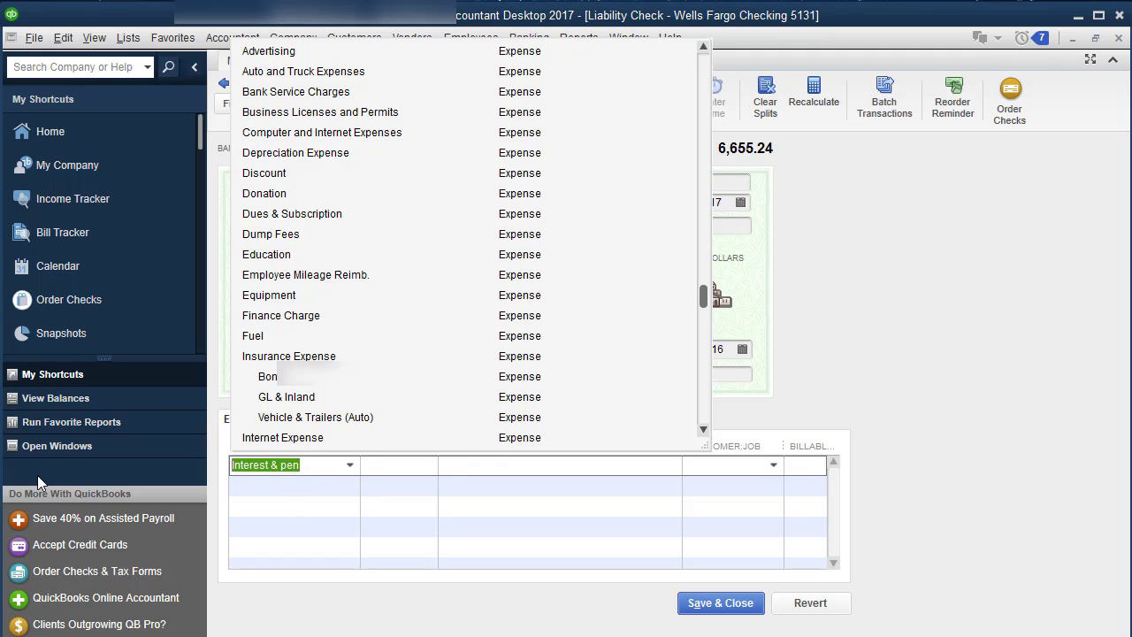
{"action": "key", "text": "BackSpace"}
{"action": "left_click", "coordinate": [944, 269]}
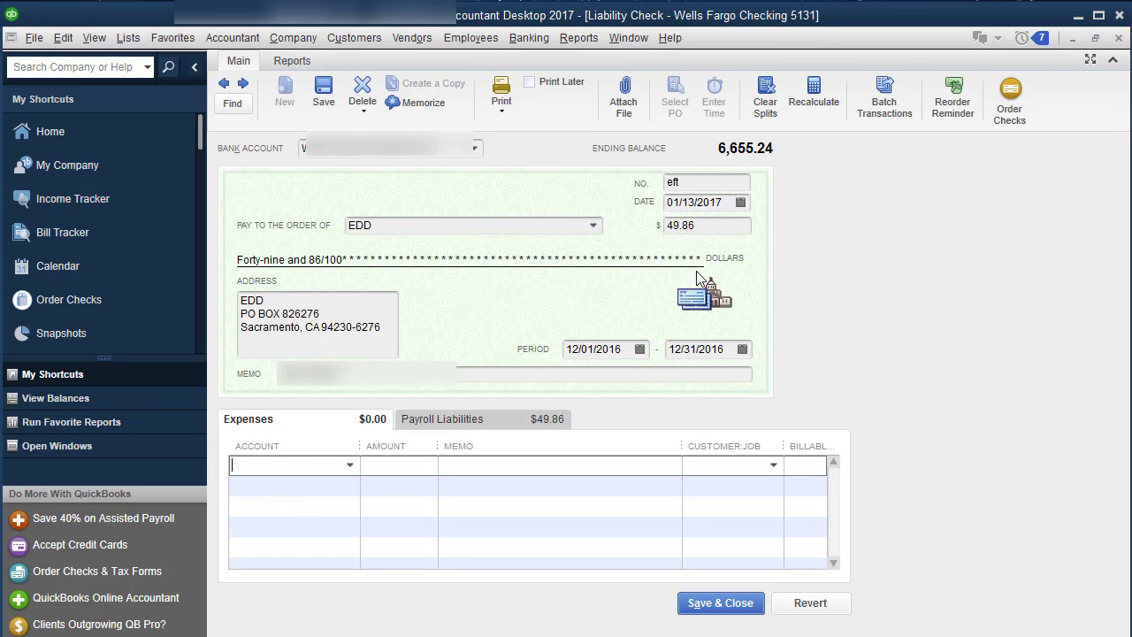
Add a 10.00 Interest Expense line and raise the check amount to 59.86
{"action": "left_click", "coordinate": [291, 464]}
{"action": "type", "text": "Inter"}
{"action": "left_click", "coordinate": [302, 572]}
{"action": "left_click", "coordinate": [395, 465]}
{"action": "type", "text": "10.00"}
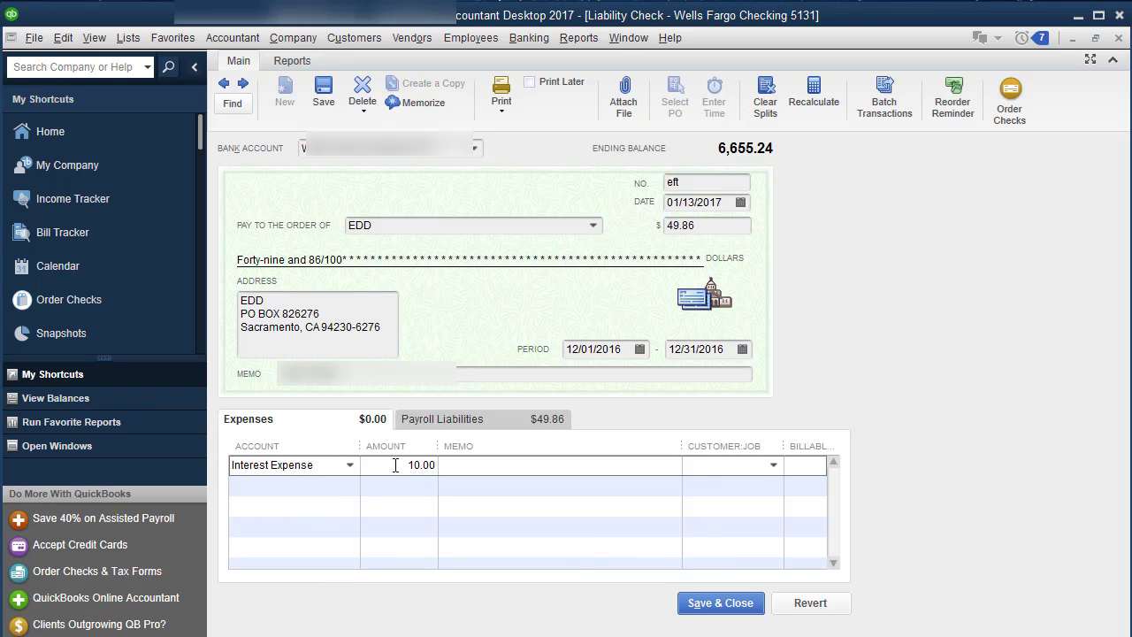
{"action": "key", "text": "Tab"}
{"action": "left_click", "coordinate": [676, 223]}
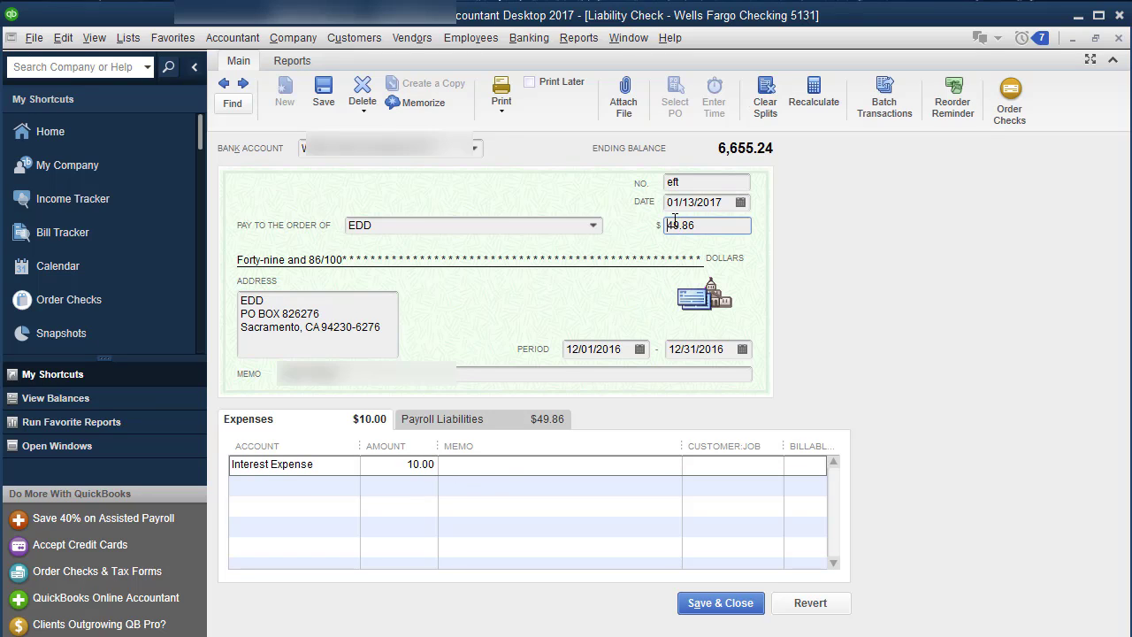
{"action": "double_click", "coordinate": [676, 223]}
{"action": "type", "text": "59.86"}
{"action": "key", "text": "Tab"}
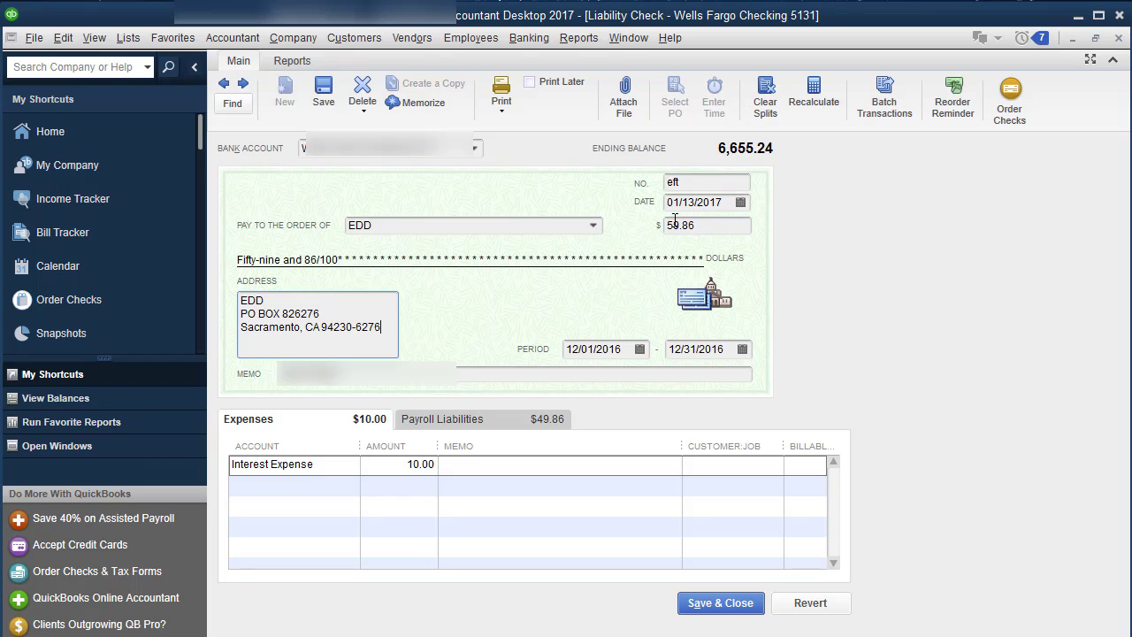
{"action": "left_click", "coordinate": [559, 419]}
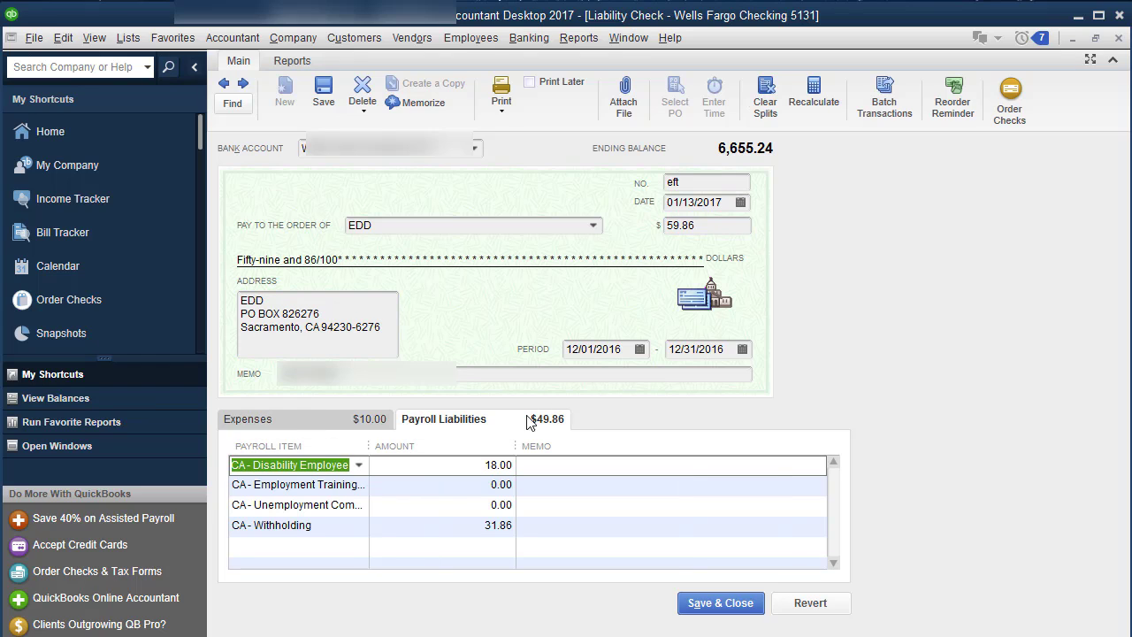
Remove the Interest Expense line and correct the check amount to 49.86
{"action": "left_click", "coordinate": [323, 414]}
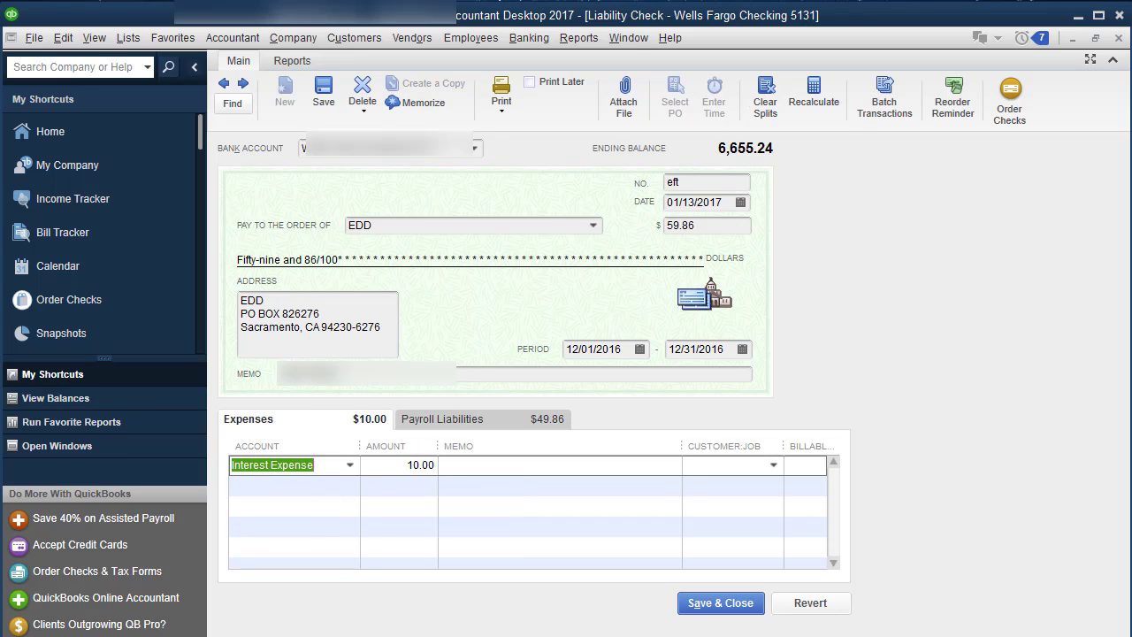
{"action": "key", "text": "BackSpace"}
{"action": "double_click", "coordinate": [416, 466]}
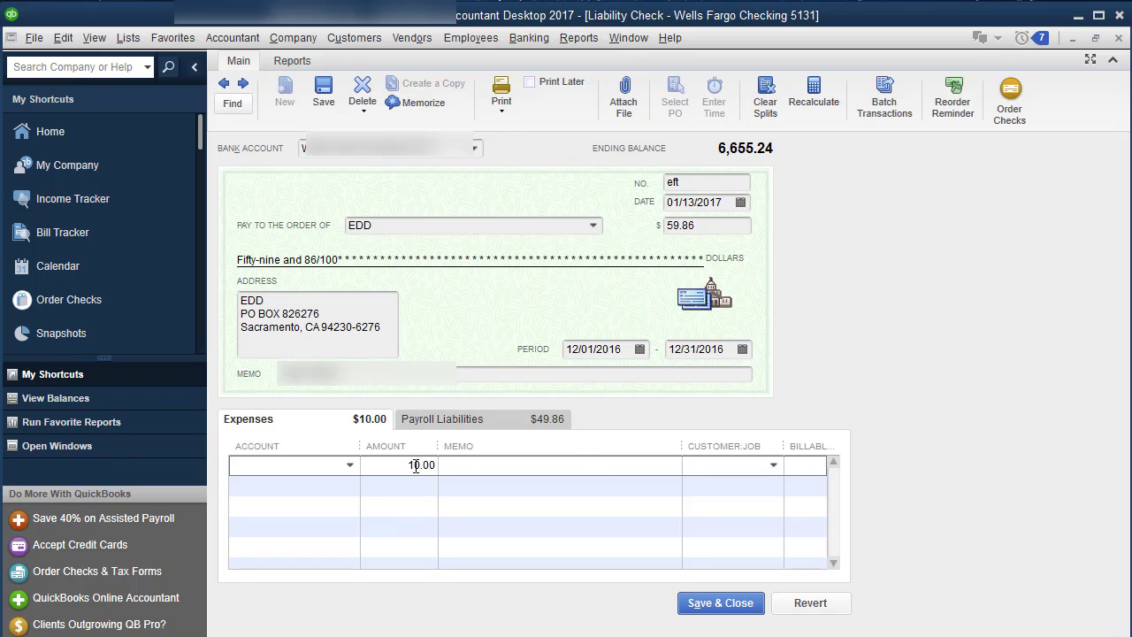
{"action": "key", "text": "BackSpace"}
{"action": "left_click", "coordinate": [670, 225]}
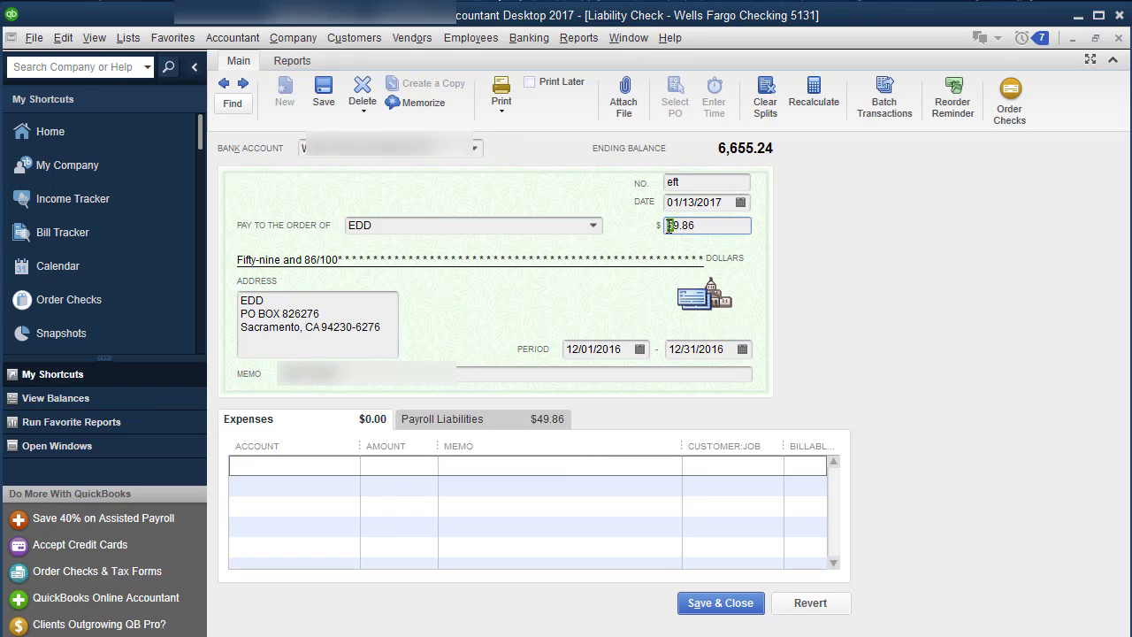
{"action": "key", "text": "Delete"}
{"action": "type", "text": "4"}
{"action": "left_click", "coordinate": [493, 419]}
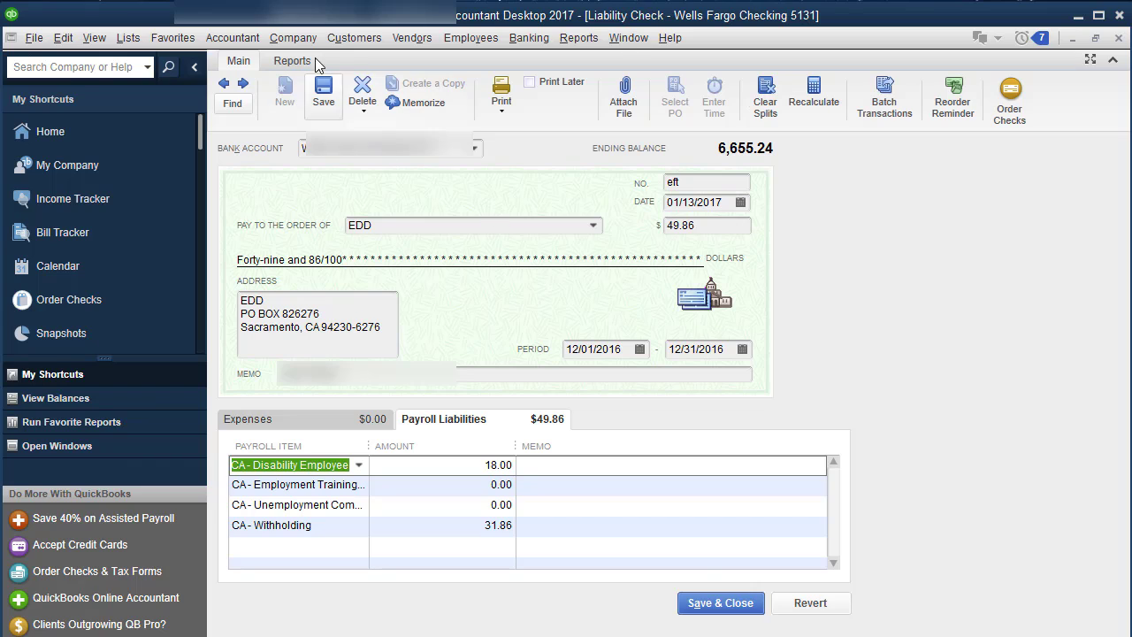
Go back to the $434.00 IRS liability check and save and close it
{"action": "left_click", "coordinate": [228, 88]}
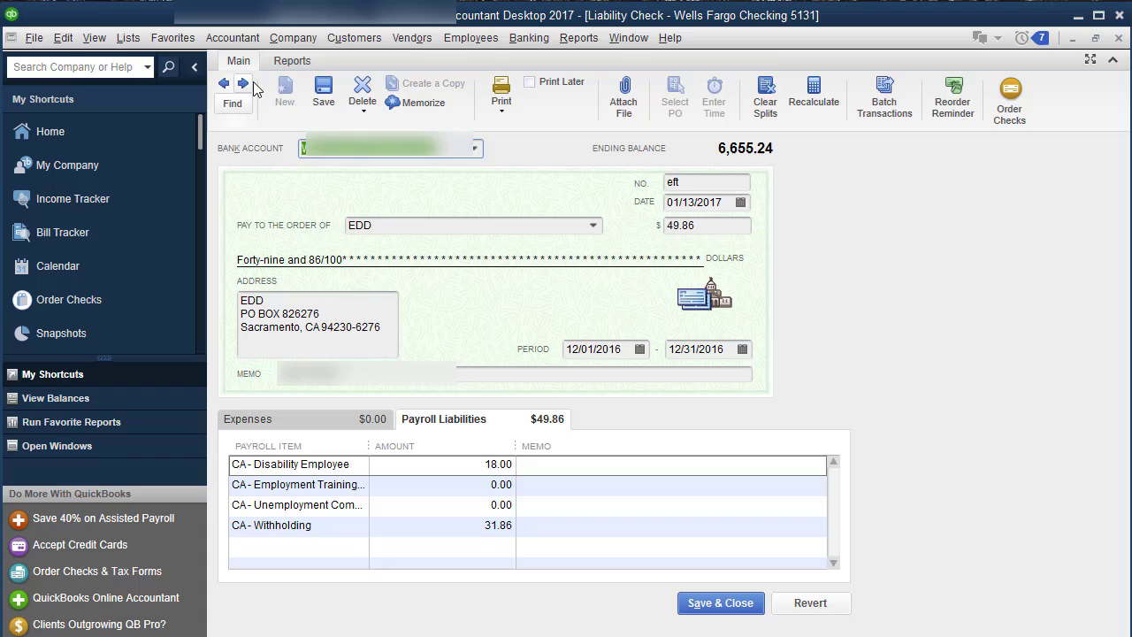
{"action": "left_click", "coordinate": [251, 83]}
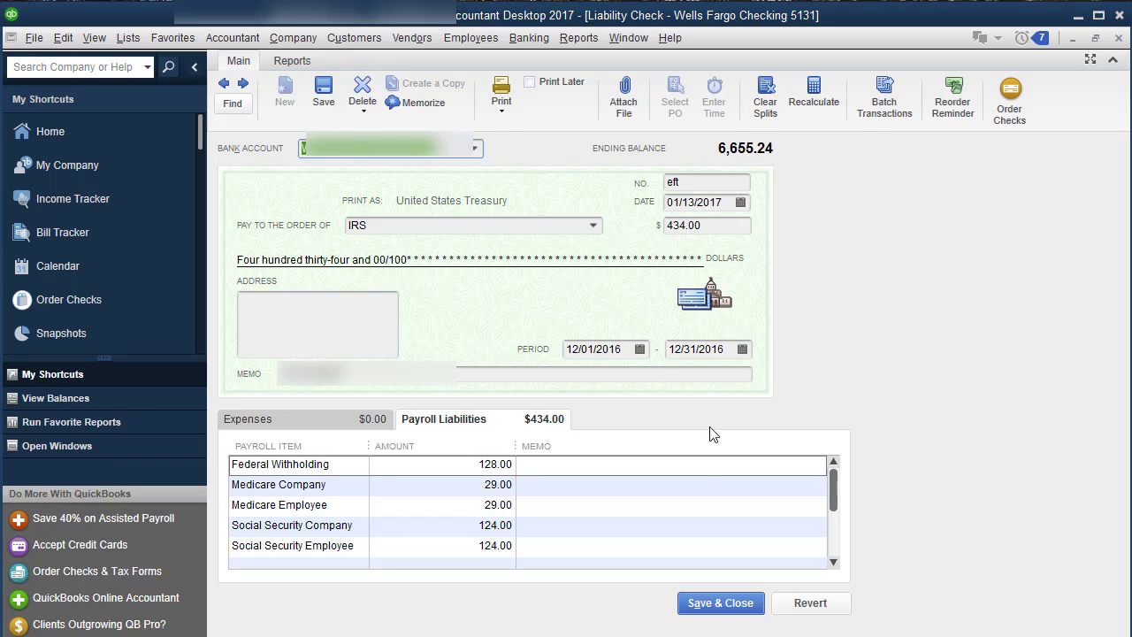
{"action": "left_click", "coordinate": [721, 603]}
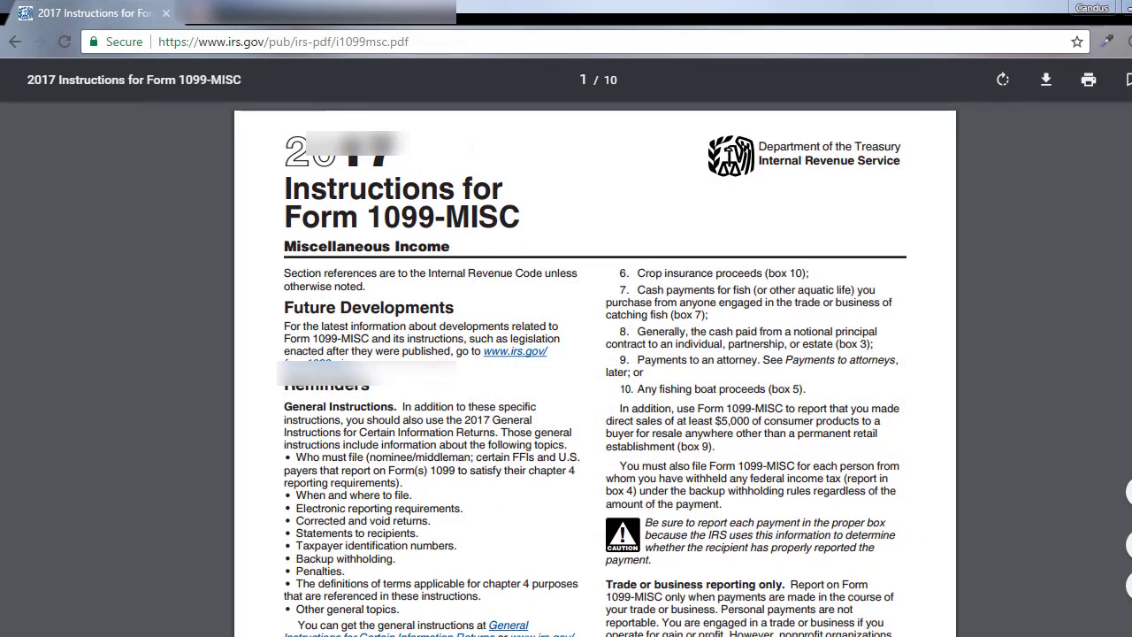
Switch from QuickBooks over to the browser showing the EFTPS home page
{"action": "left_click", "coordinate": [619, 575]}
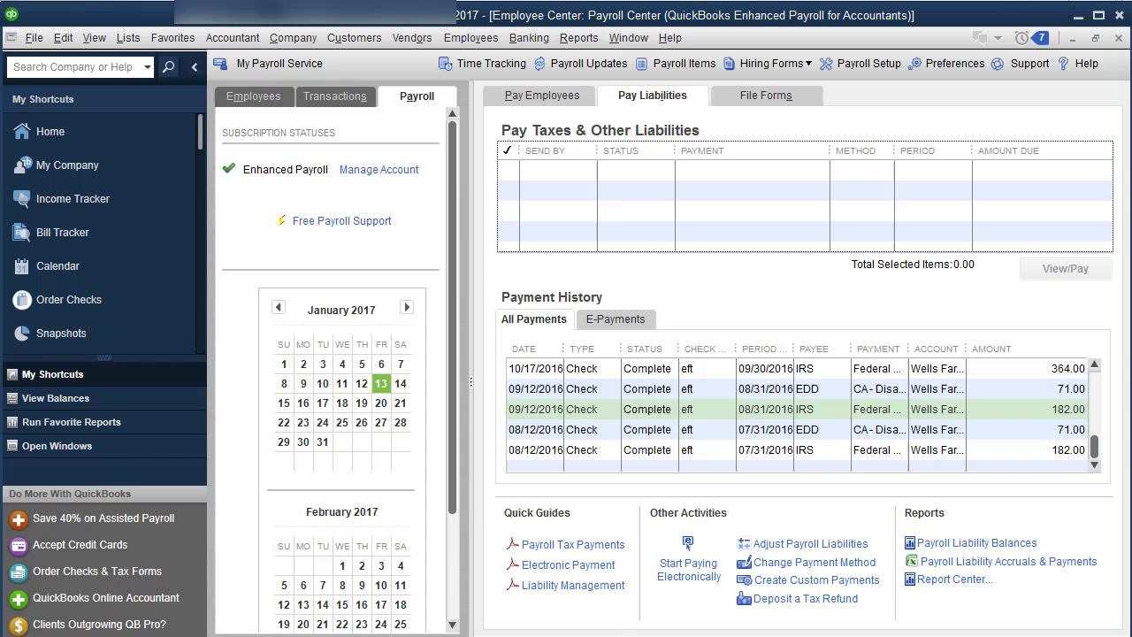
{"action": "left_click", "coordinate": [517, 589]}
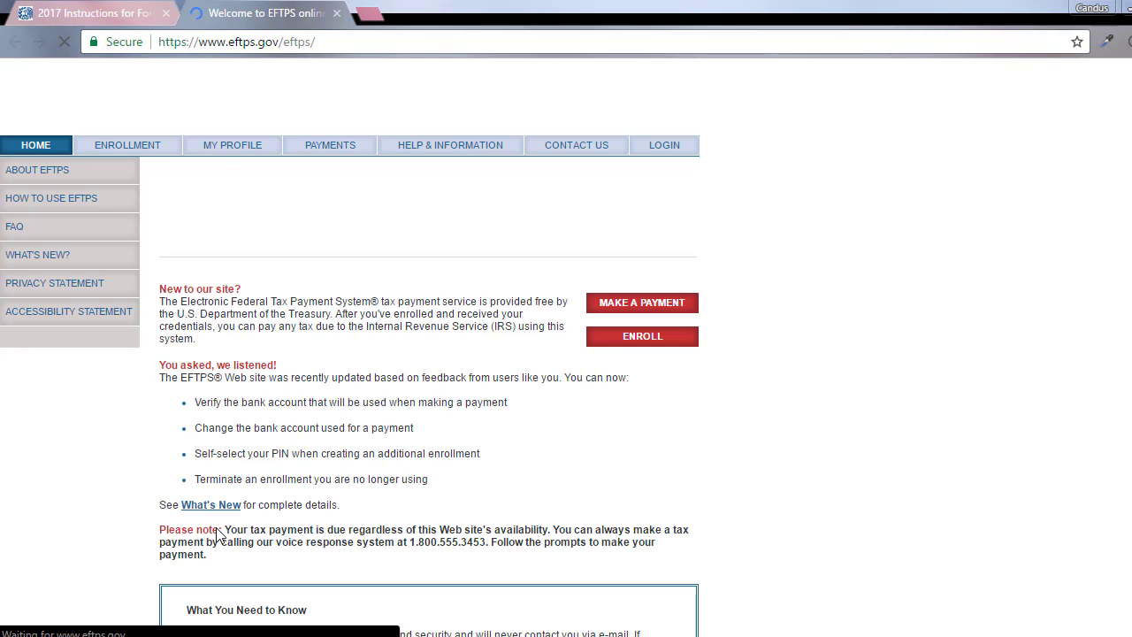
Log in to EFTPS with the business EIN plus PIN and password from 1Password
{"action": "left_click", "coordinate": [681, 304]}
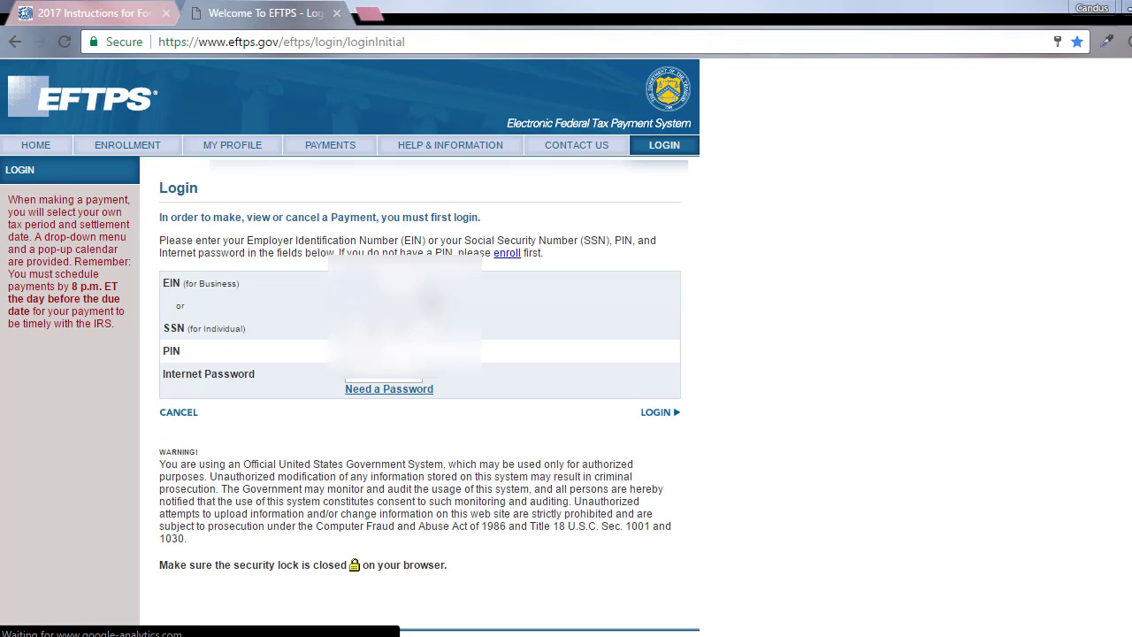
{"action": "type", "text": "123456"}
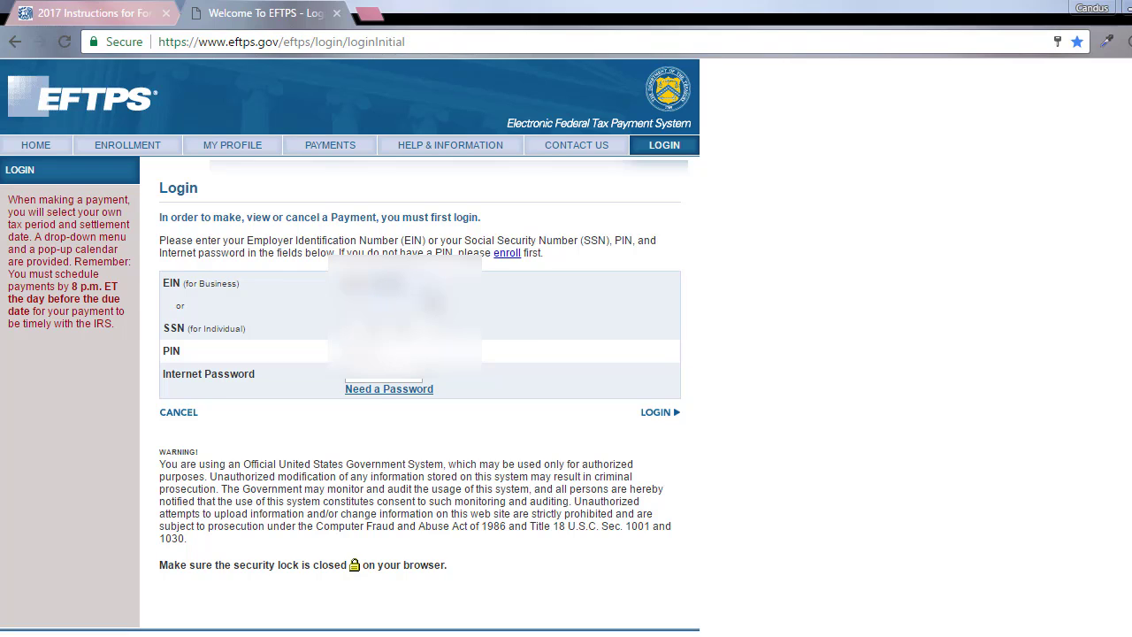
{"action": "type", "text": "7"}
{"action": "left_click", "coordinate": [1106, 41]}
{"action": "left_click", "coordinate": [1097, 44]}
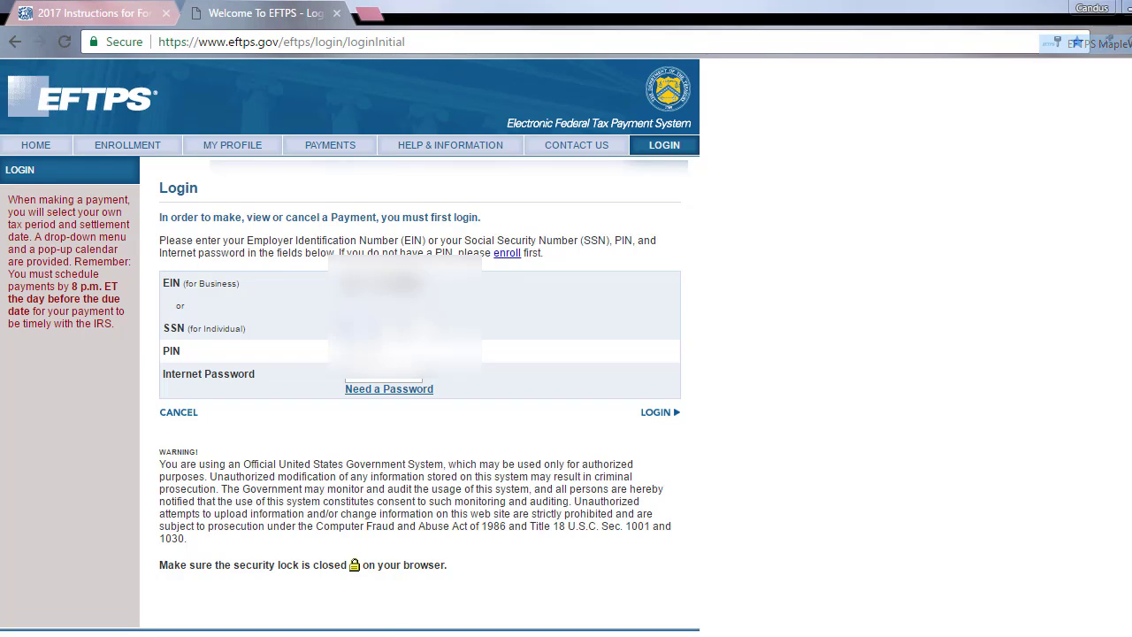
{"action": "left_click", "coordinate": [655, 416]}
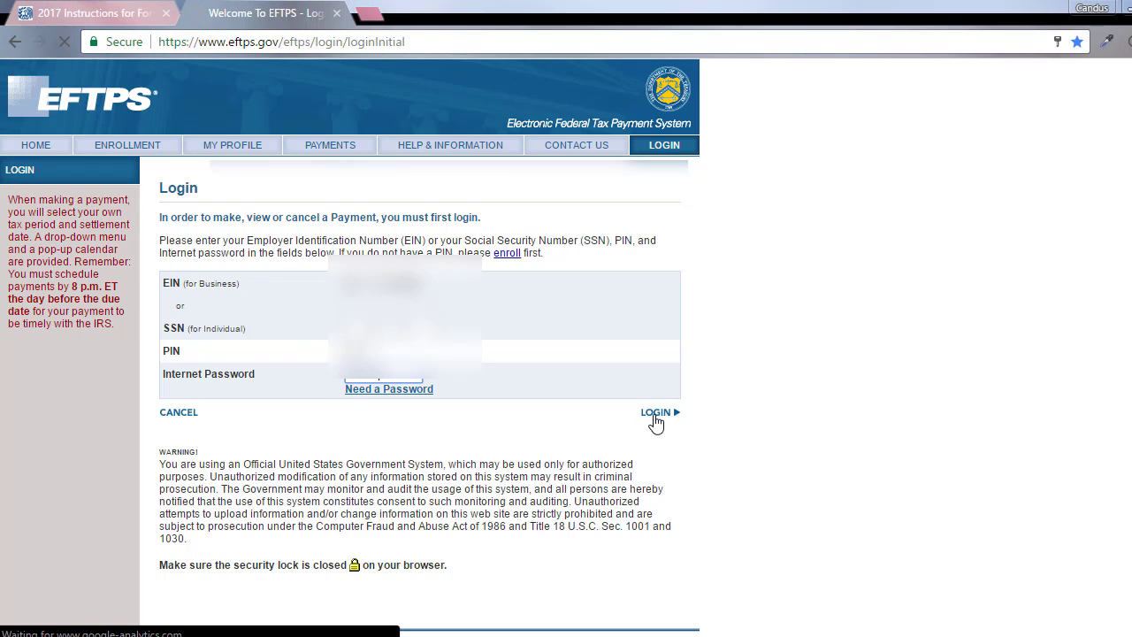
{"action": "left_click", "coordinate": [657, 421]}
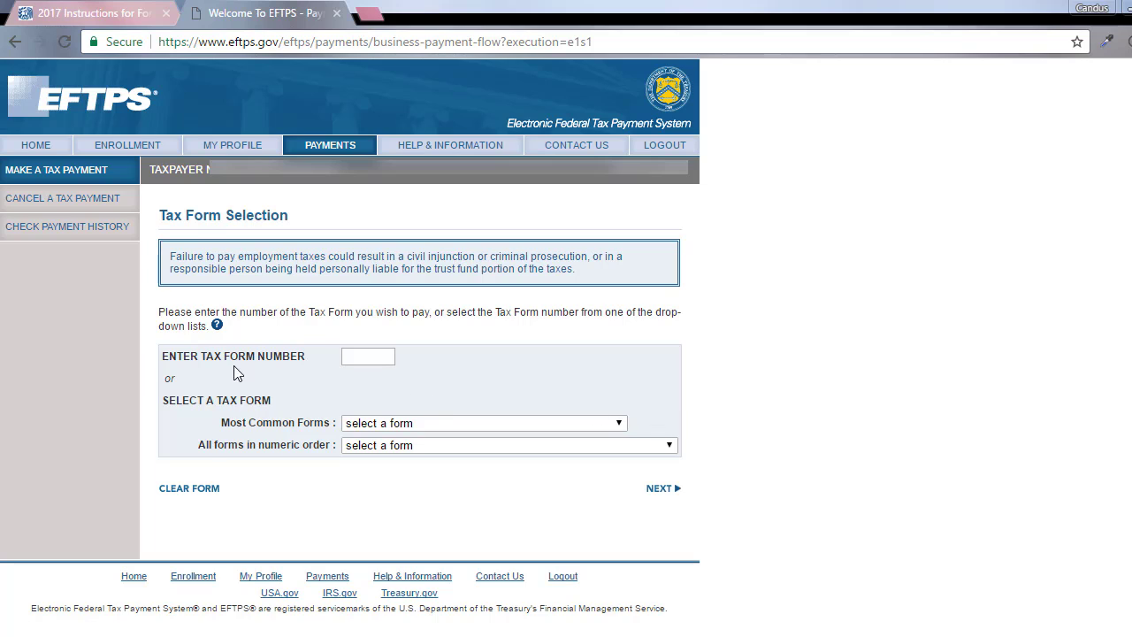
Select tax form 941 and Federal Tax Deposit as the payment type
{"action": "left_click", "coordinate": [363, 358]}
{"action": "type", "text": "941"}
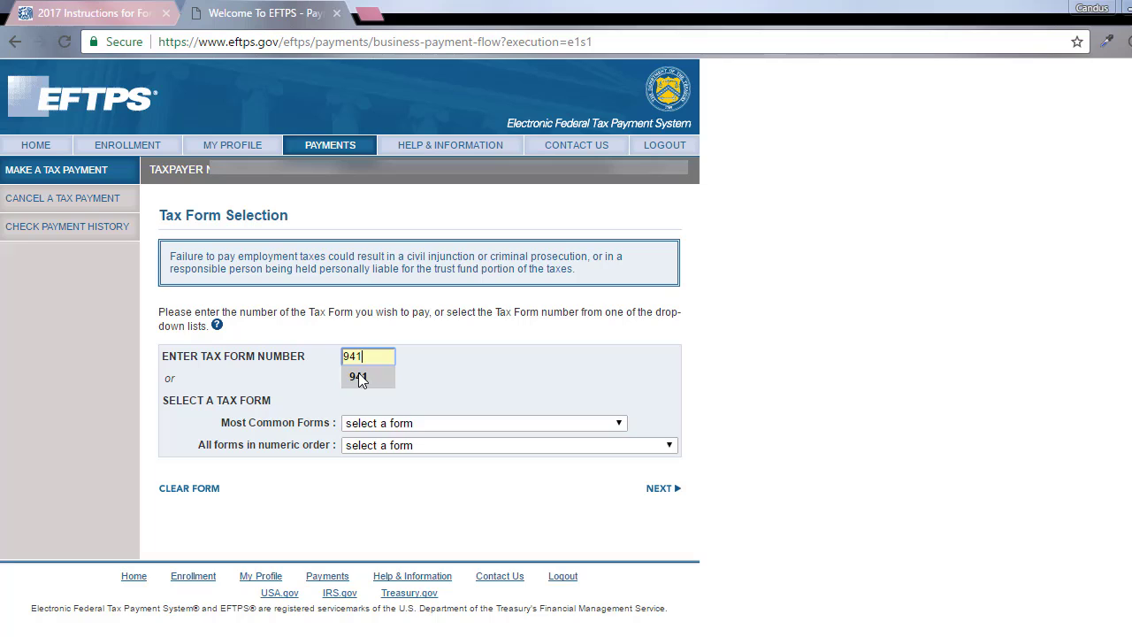
{"action": "left_click", "coordinate": [366, 376]}
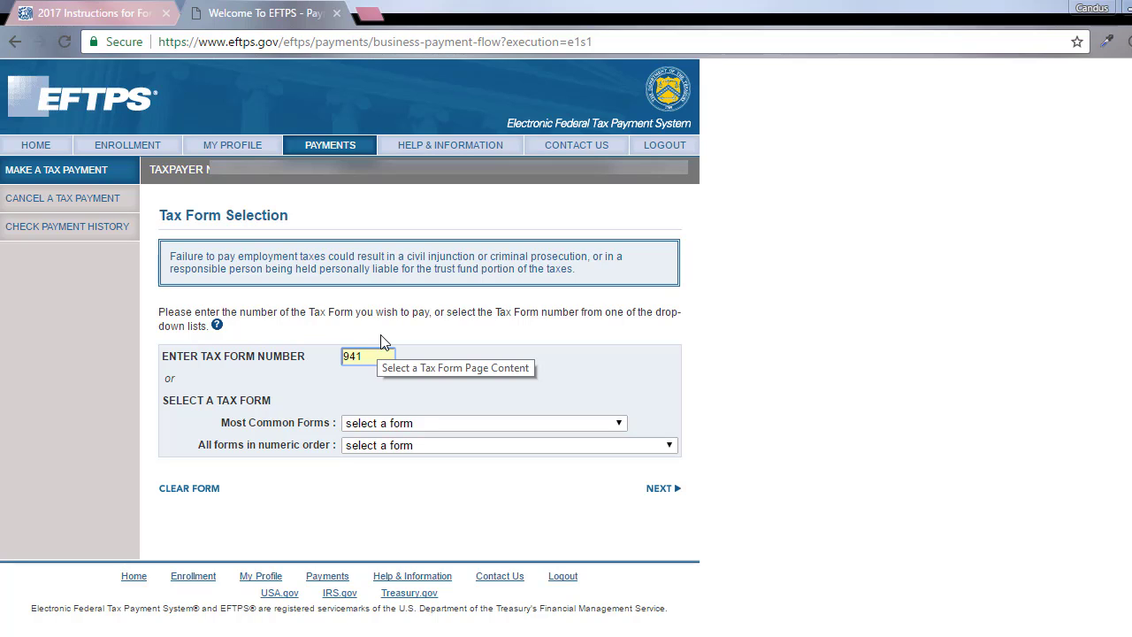
{"action": "left_click", "coordinate": [485, 423]}
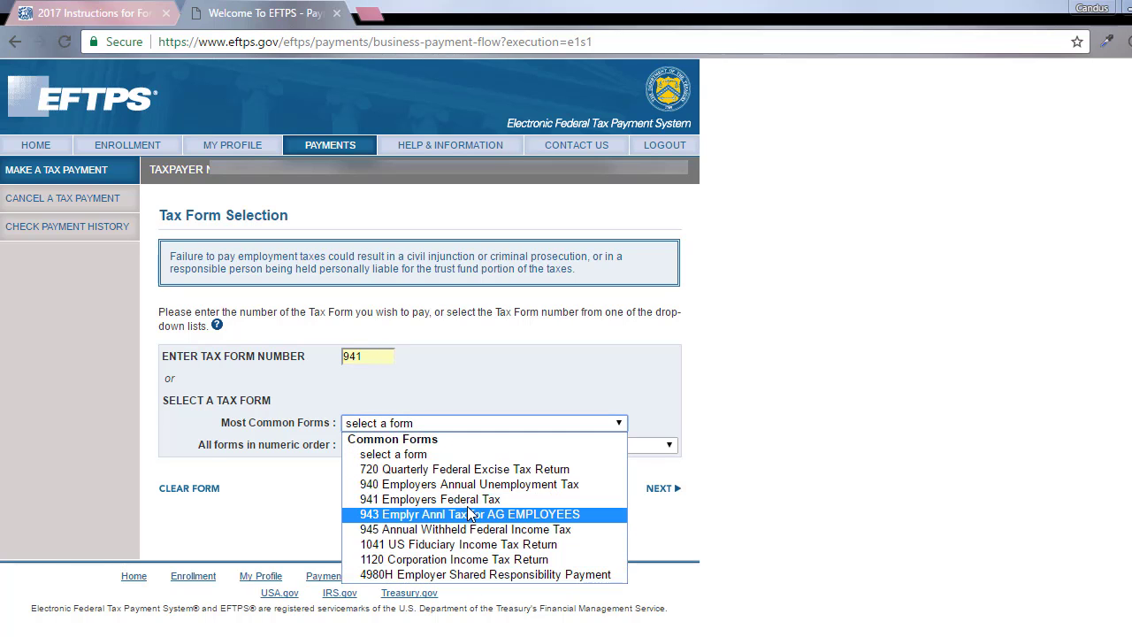
{"action": "left_click", "coordinate": [535, 374]}
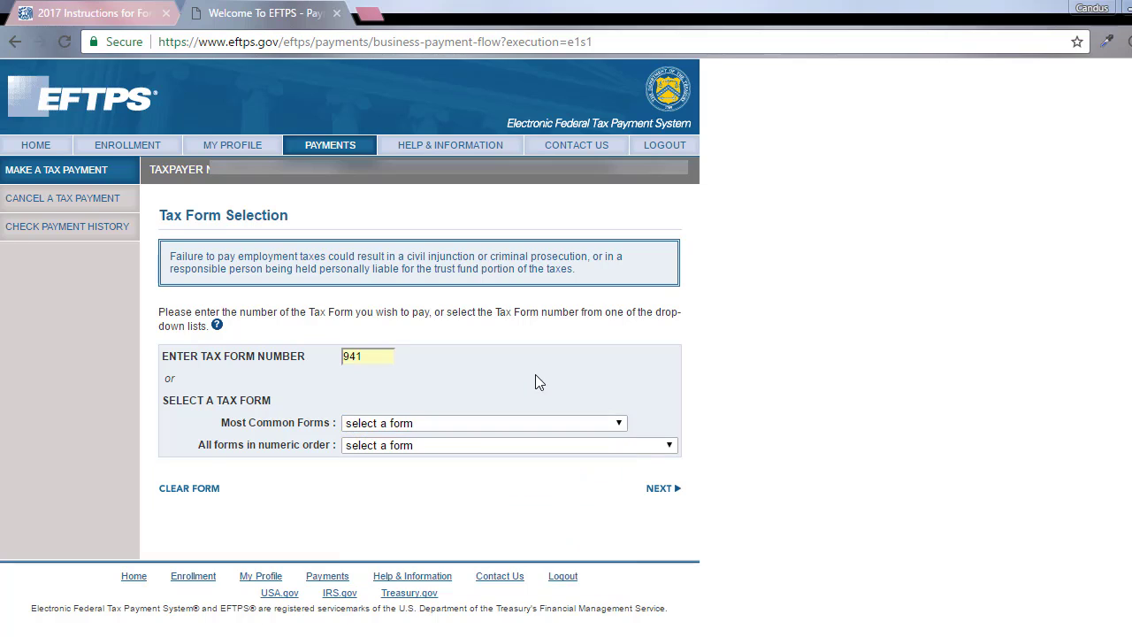
{"action": "left_click", "coordinate": [668, 497]}
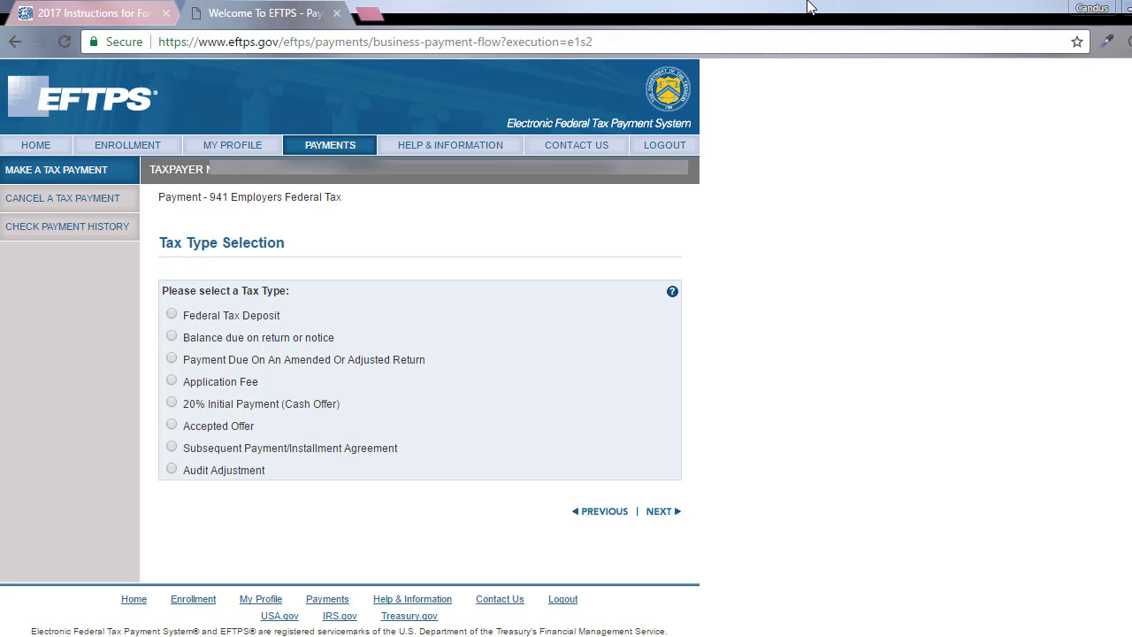
{"action": "left_click", "coordinate": [207, 316]}
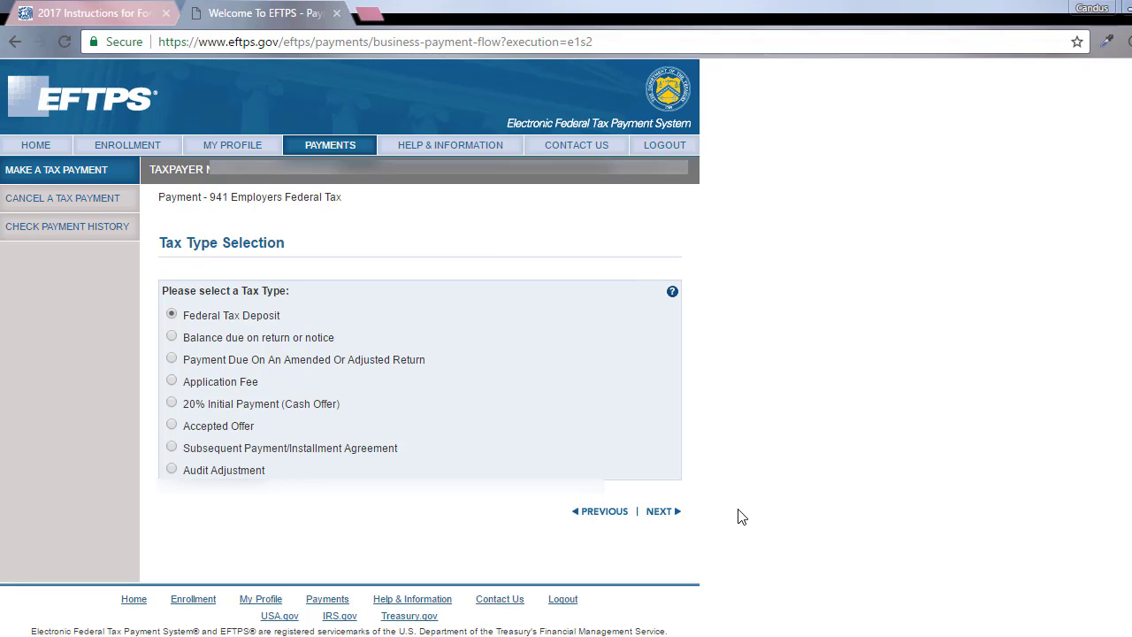
{"action": "left_click", "coordinate": [662, 513]}
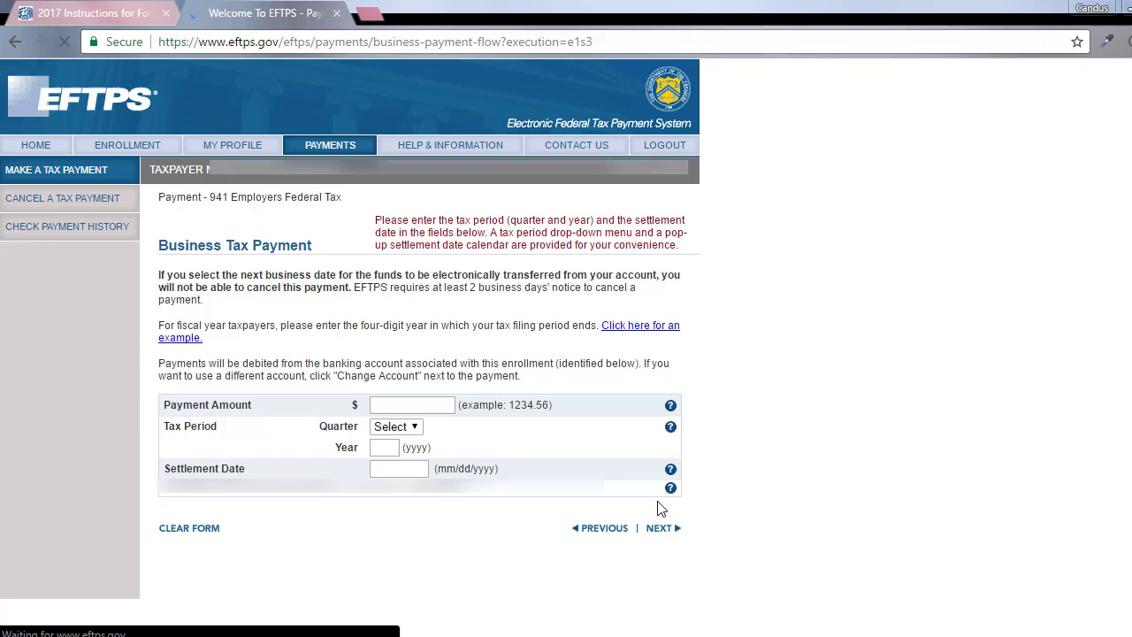
Enter 434.00 as the payment amount, replacing a mistaken 49.86
{"action": "left_click", "coordinate": [450, 404]}
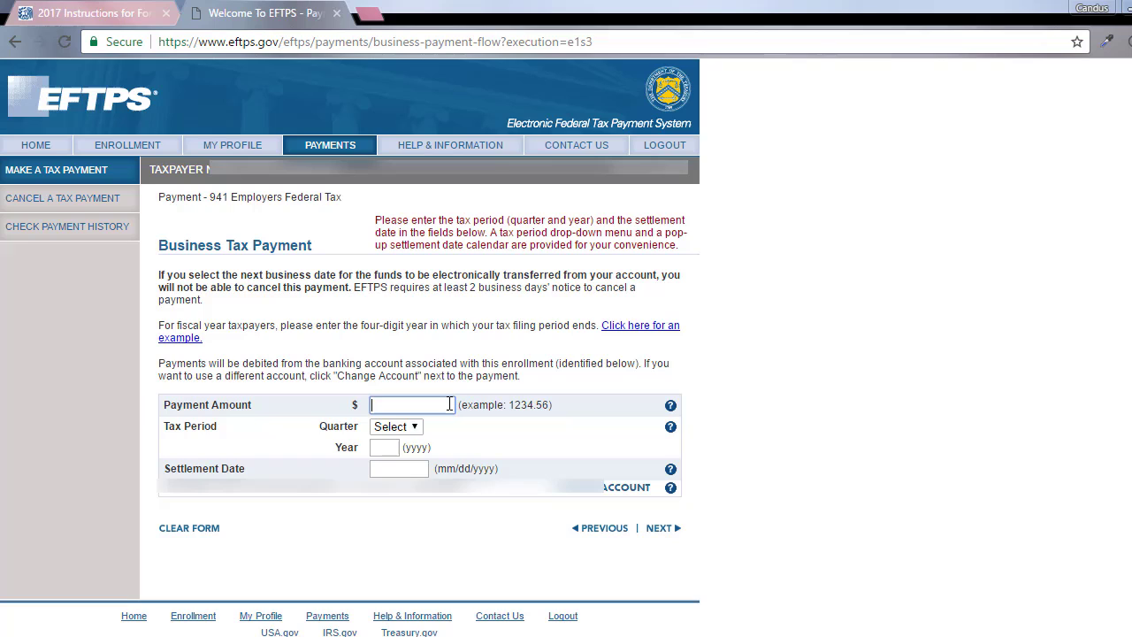
{"action": "type", "text": "49.86"}
{"action": "left_click", "coordinate": [408, 429]}
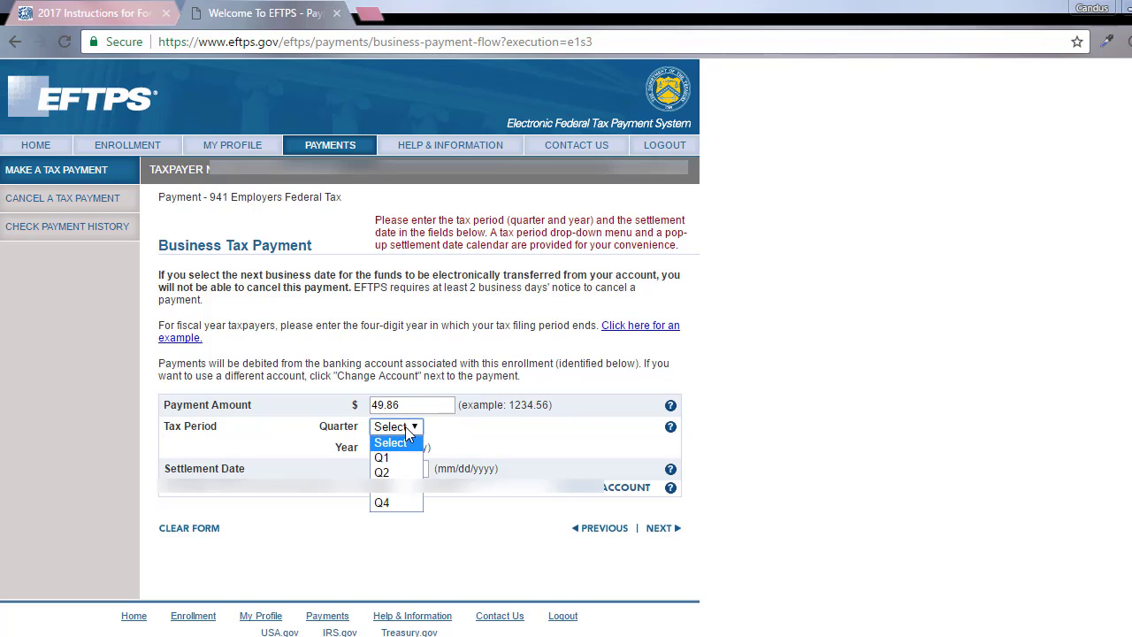
{"action": "key", "text": "shift+Tab"}
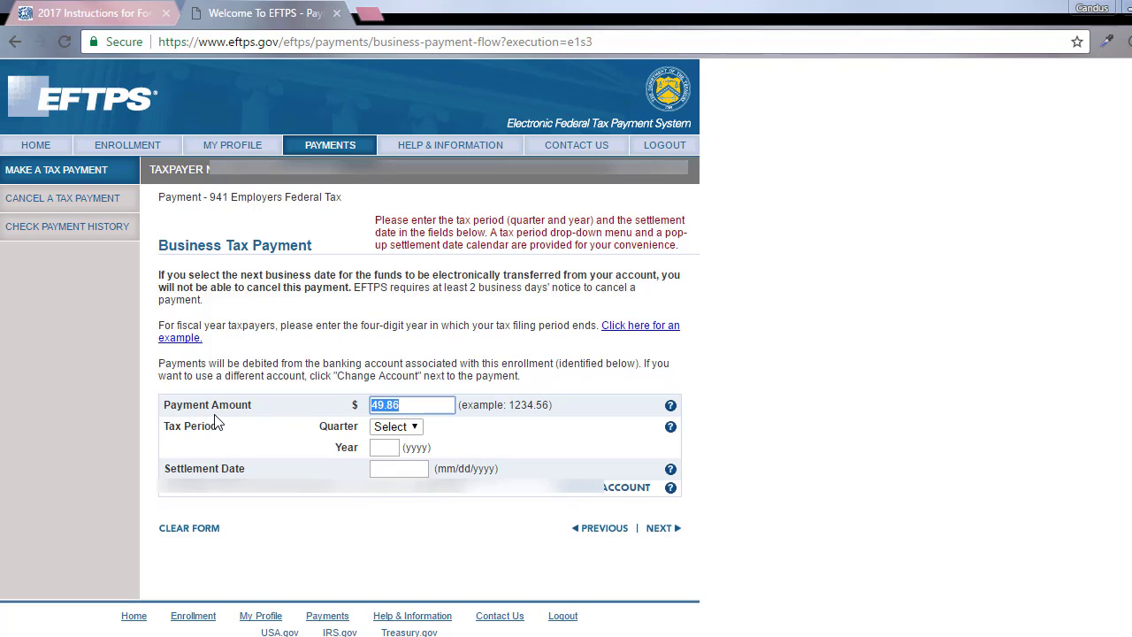
{"action": "type", "text": "434.00"}
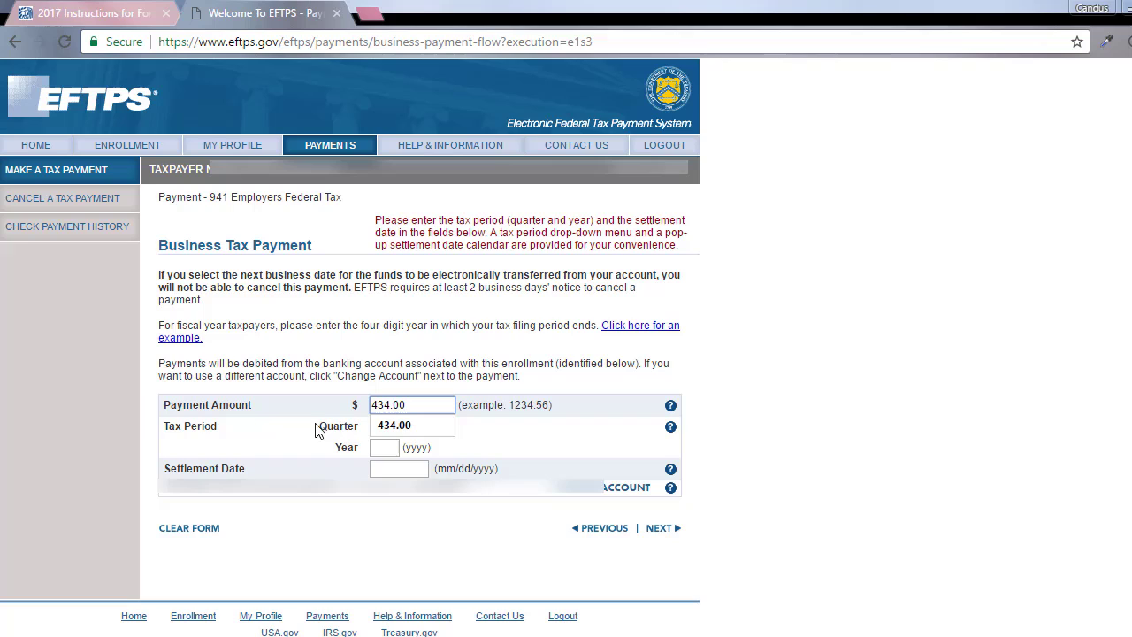
{"action": "left_click", "coordinate": [403, 429]}
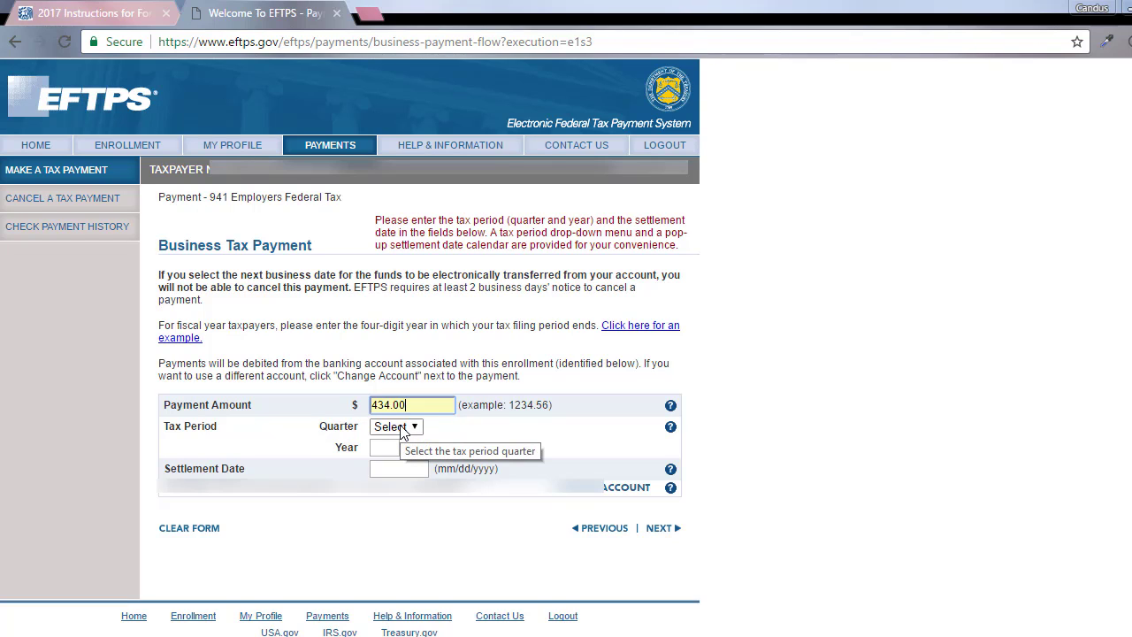
Set the tax period to Q4 2016 and settlement date 01/17/2017, then continue
{"action": "left_click", "coordinate": [399, 429]}
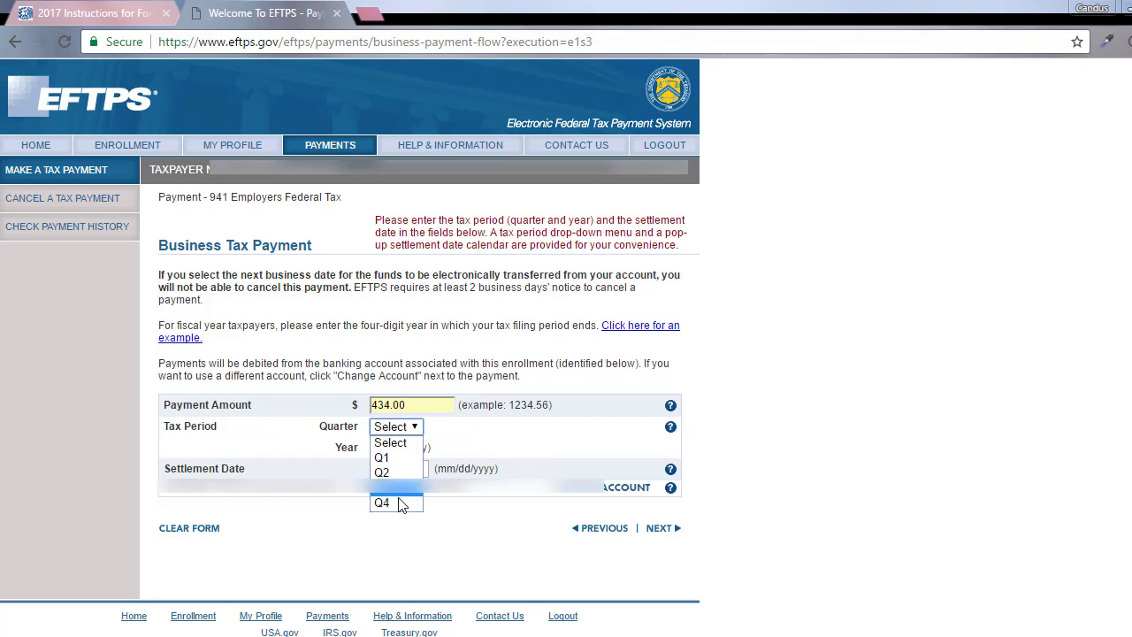
{"action": "left_click", "coordinate": [389, 502]}
{"action": "left_click", "coordinate": [394, 449]}
{"action": "type", "text": "20"}
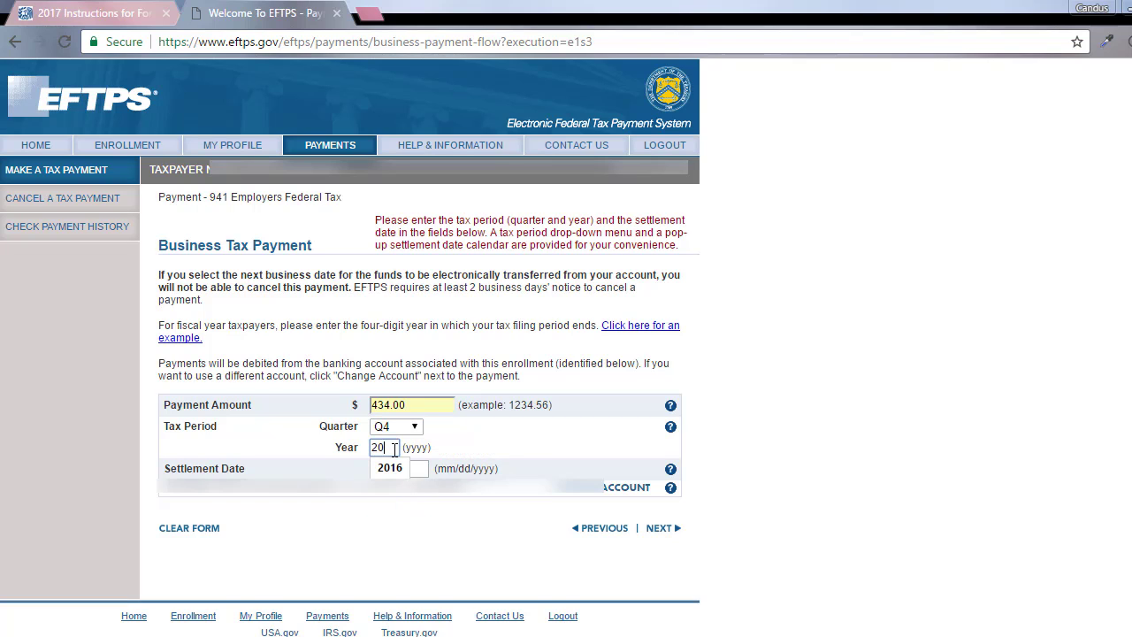
{"action": "type", "text": "16"}
{"action": "left_click", "coordinate": [414, 468]}
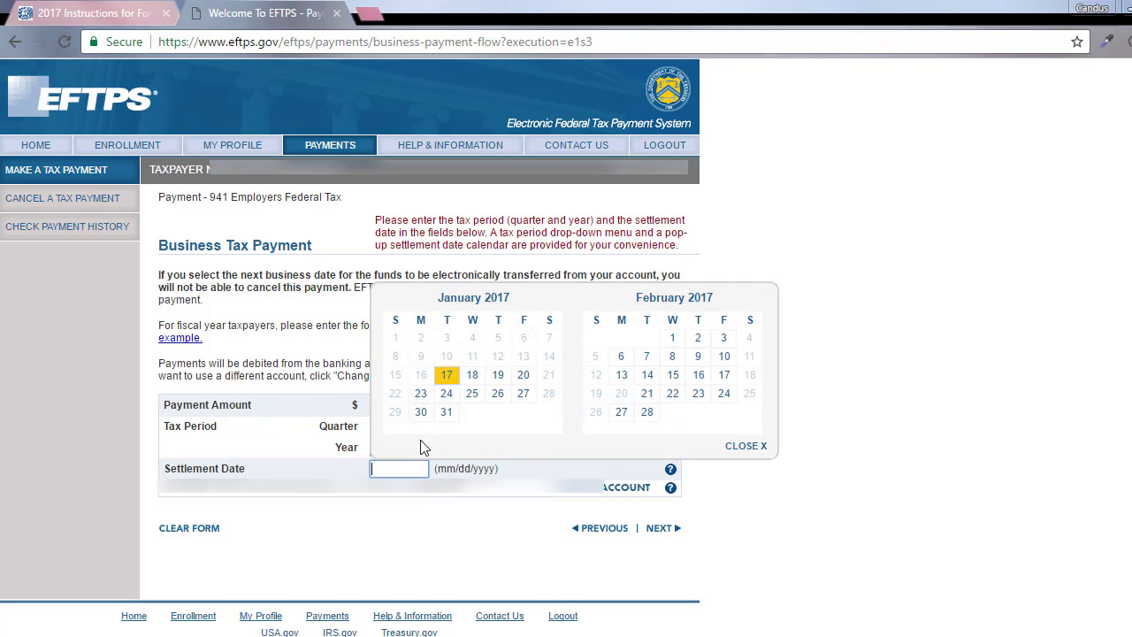
{"action": "left_click", "coordinate": [445, 378]}
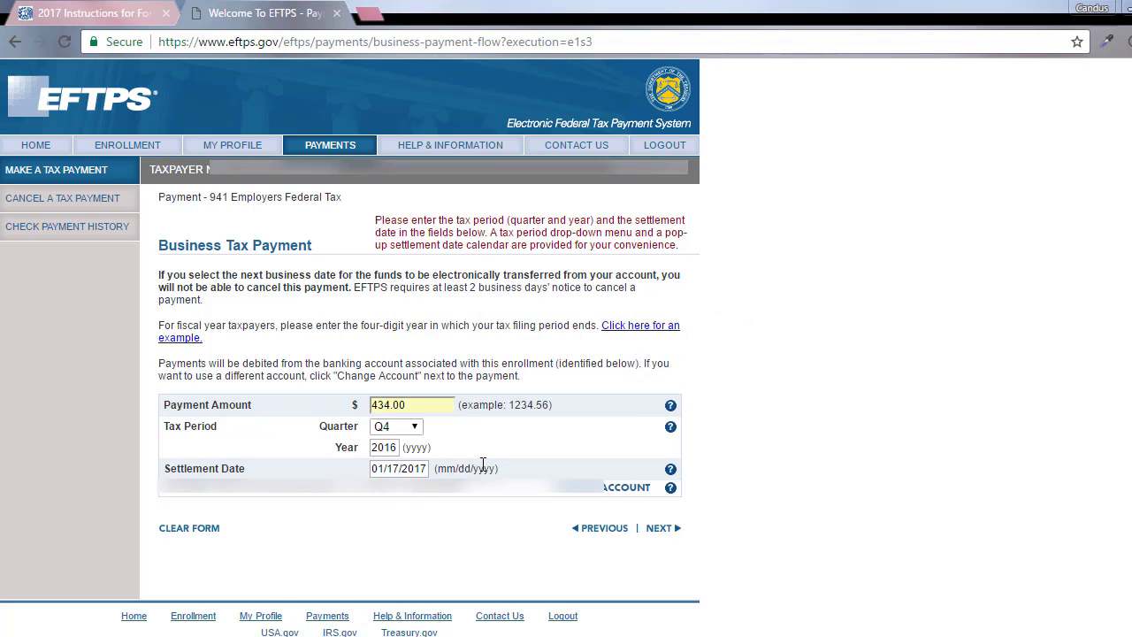
{"action": "left_click", "coordinate": [664, 529]}
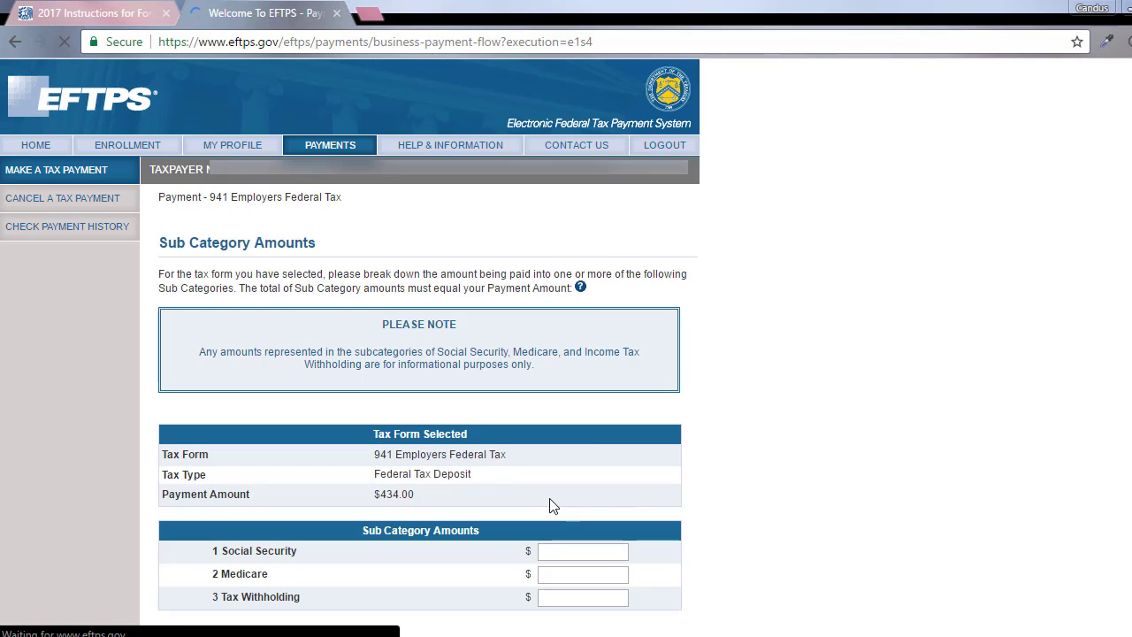
Enter Social Security 248.00, Medicare 58.00 and Tax Withholding 128.00, checking against QuickBooks
{"action": "scroll", "coordinate": [549, 506], "scroll_direction": "down", "scroll_amount": 2}
{"action": "left_click", "coordinate": [567, 416]}
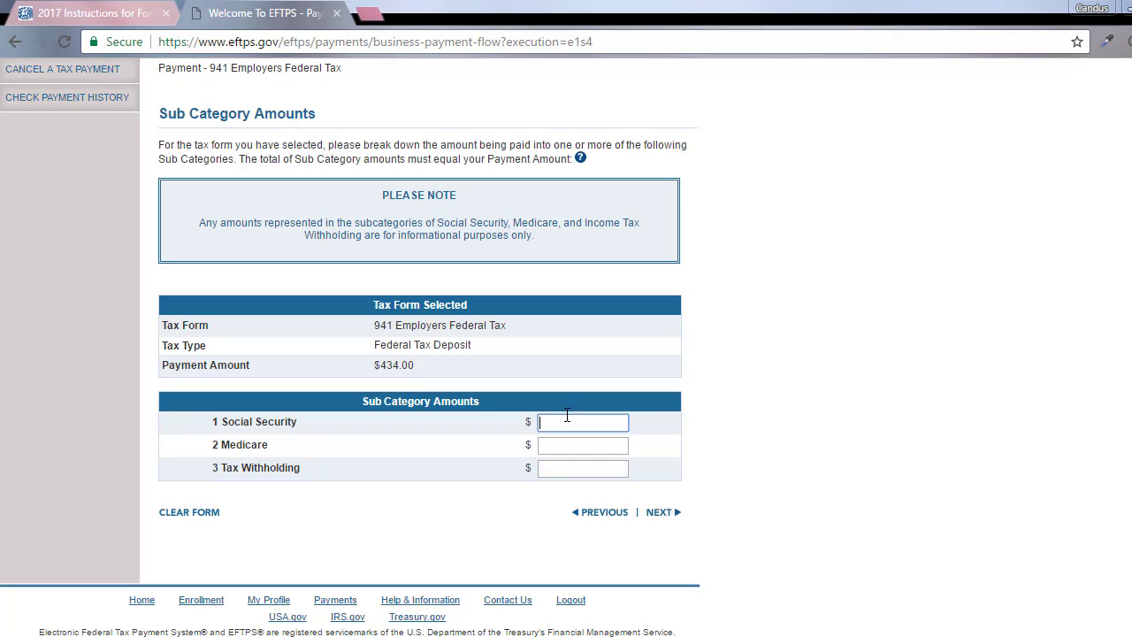
{"action": "type", "text": "248.00"}
{"action": "left_click", "coordinate": [590, 445]}
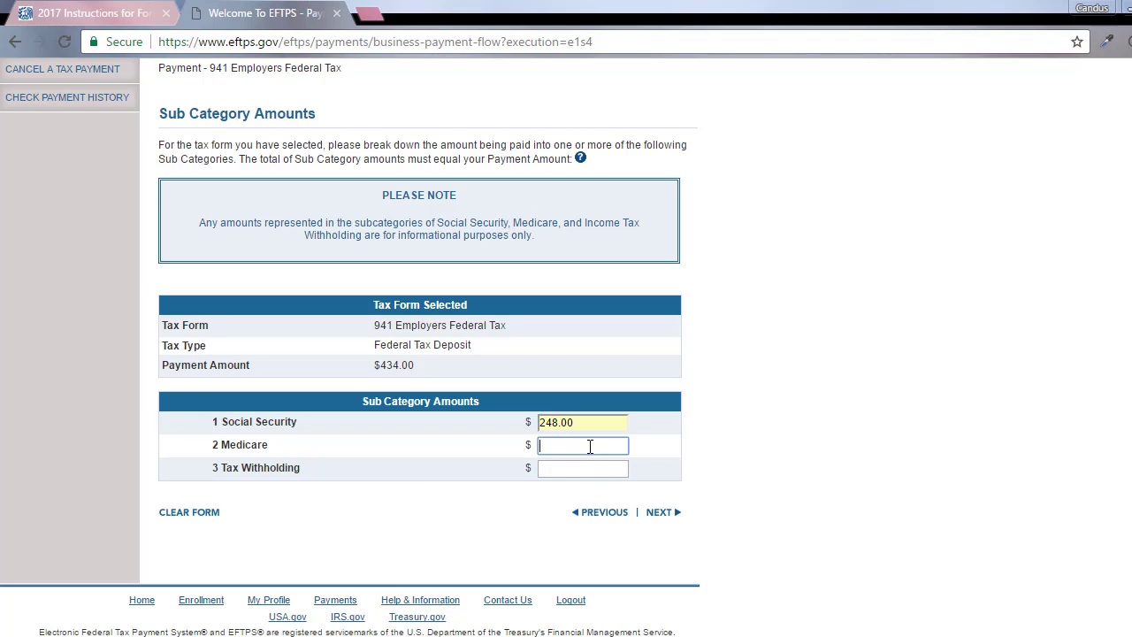
{"action": "type", "text": "58.00"}
{"action": "left_click", "coordinate": [581, 469]}
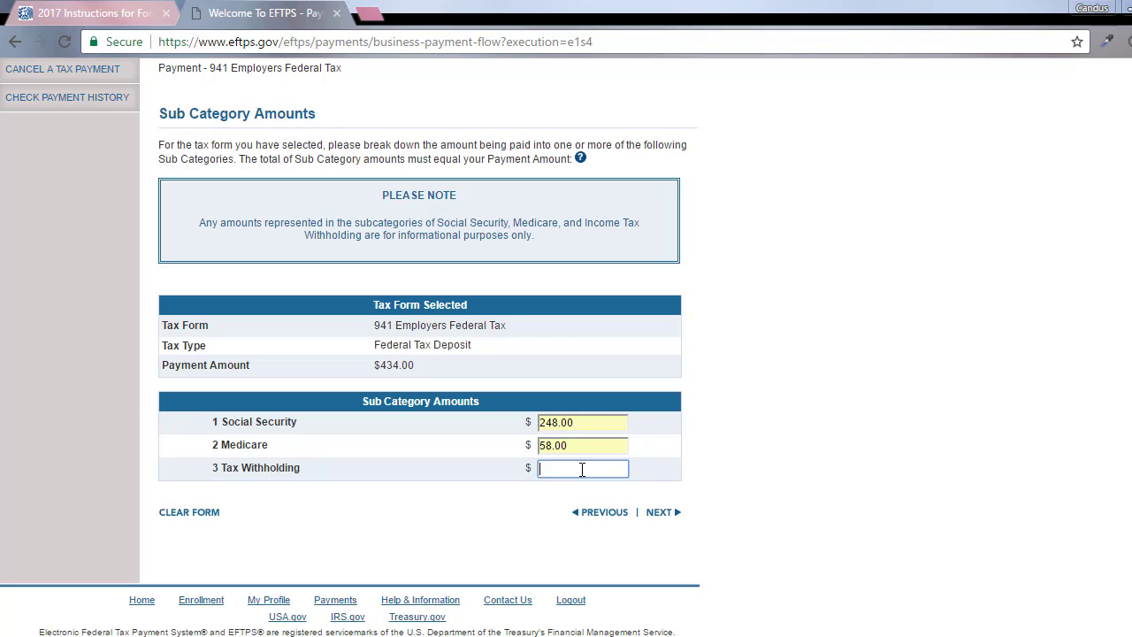
{"action": "type", "text": "128.00"}
{"action": "scroll", "coordinate": [766, 495], "scroll_direction": "up", "scroll_amount": 1}
{"action": "scroll", "coordinate": [770, 531], "scroll_direction": "down", "scroll_amount": 1}
{"action": "mouse_move", "coordinate": [590, 636]}
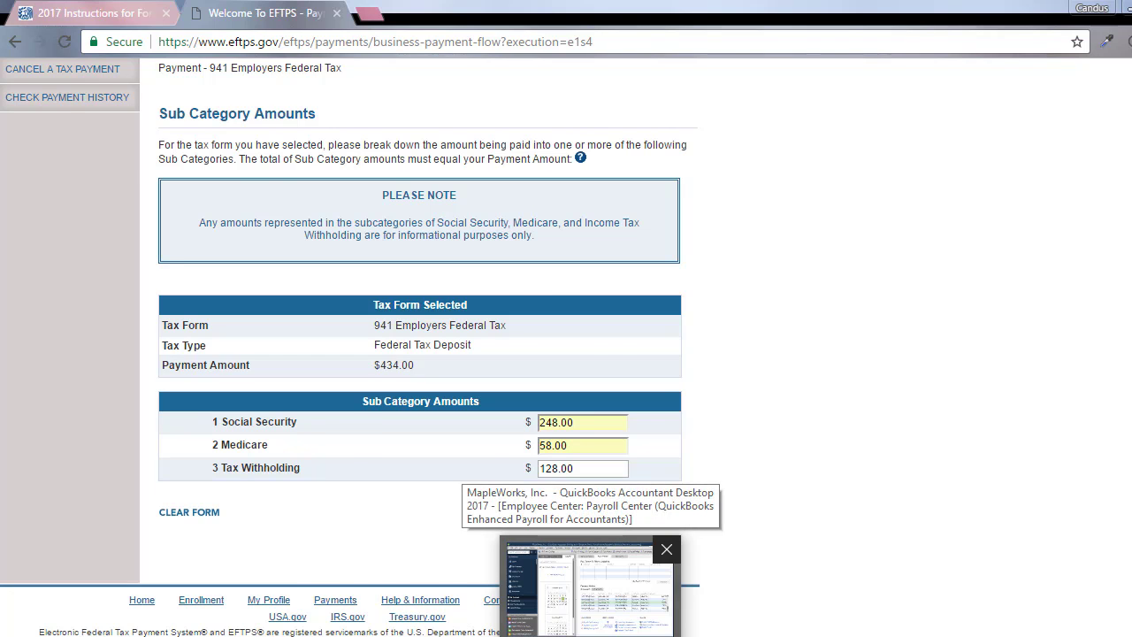
{"action": "left_click", "coordinate": [589, 589]}
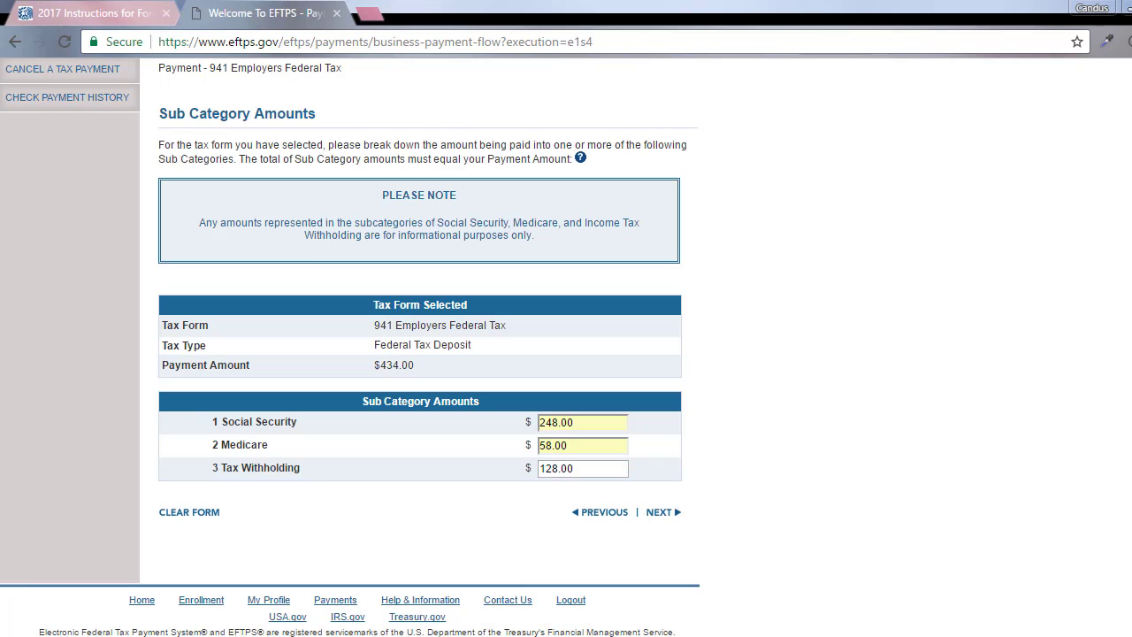
Continue to the Verify Payment Information page and review the $434.00 deposit summary
{"action": "left_click", "coordinate": [664, 513]}
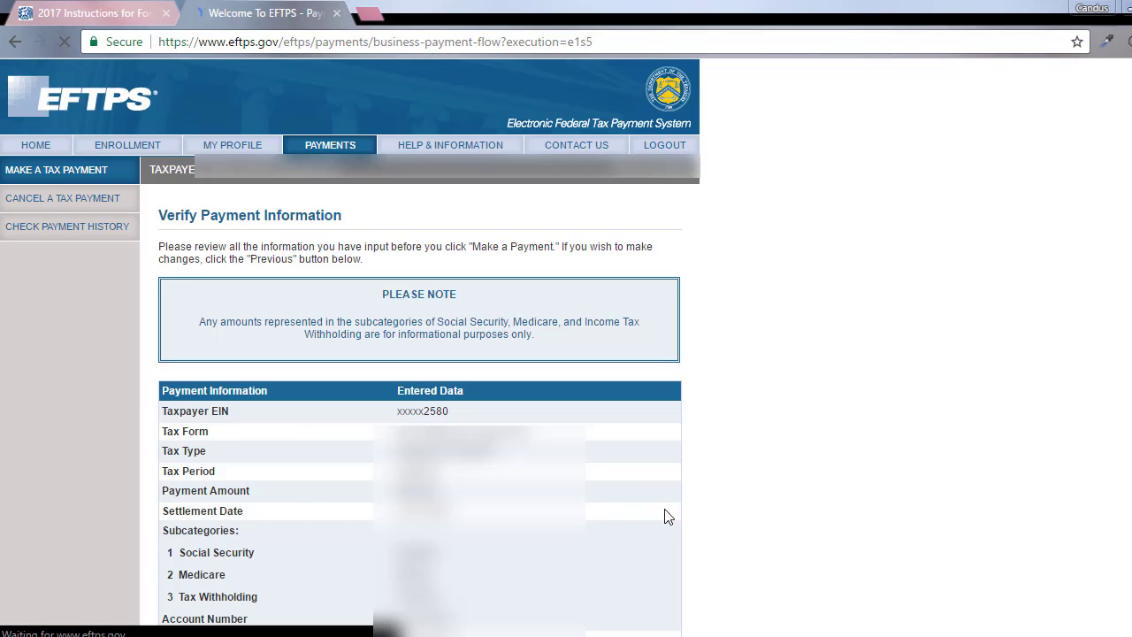
{"action": "scroll", "coordinate": [625, 483], "scroll_direction": "down", "scroll_amount": 1}
{"action": "scroll", "coordinate": [625, 483], "scroll_direction": "down", "scroll_amount": 3}
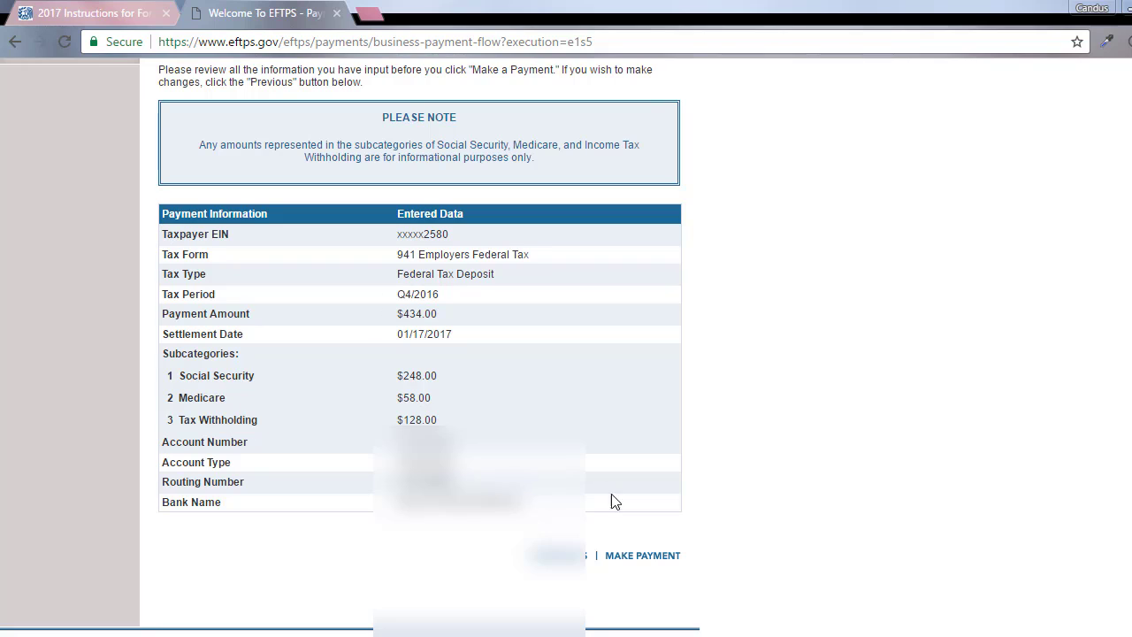
Submit the $434.00 deposit, print its printer-friendly confirmation, and log out of EFTPS
{"action": "left_click", "coordinate": [638, 558]}
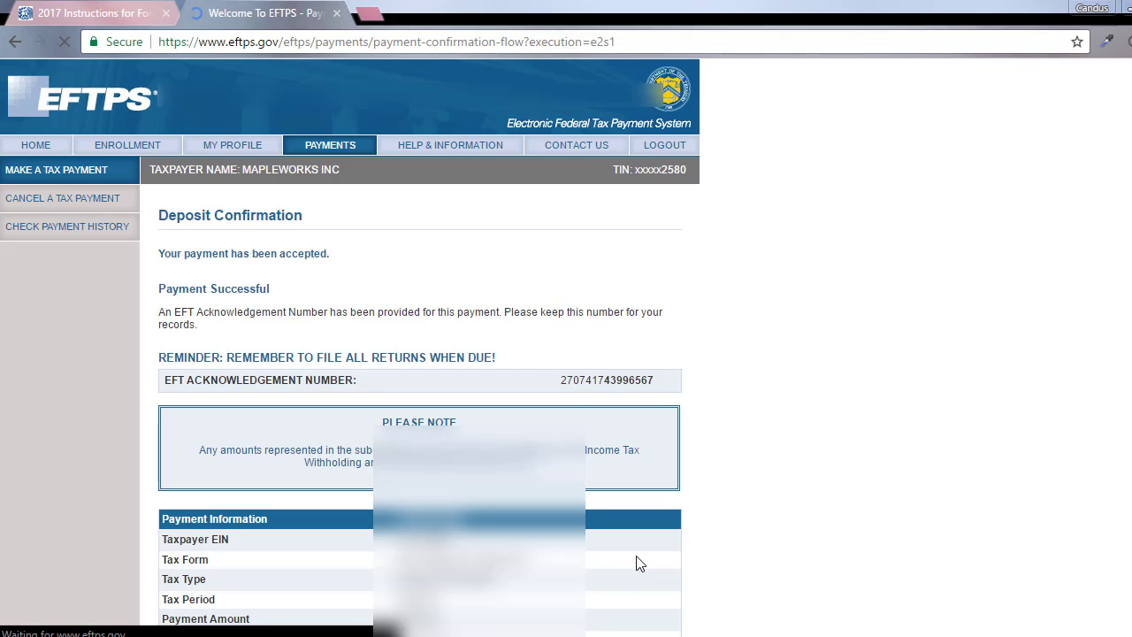
{"action": "scroll", "coordinate": [638, 565], "scroll_direction": "down", "scroll_amount": 3}
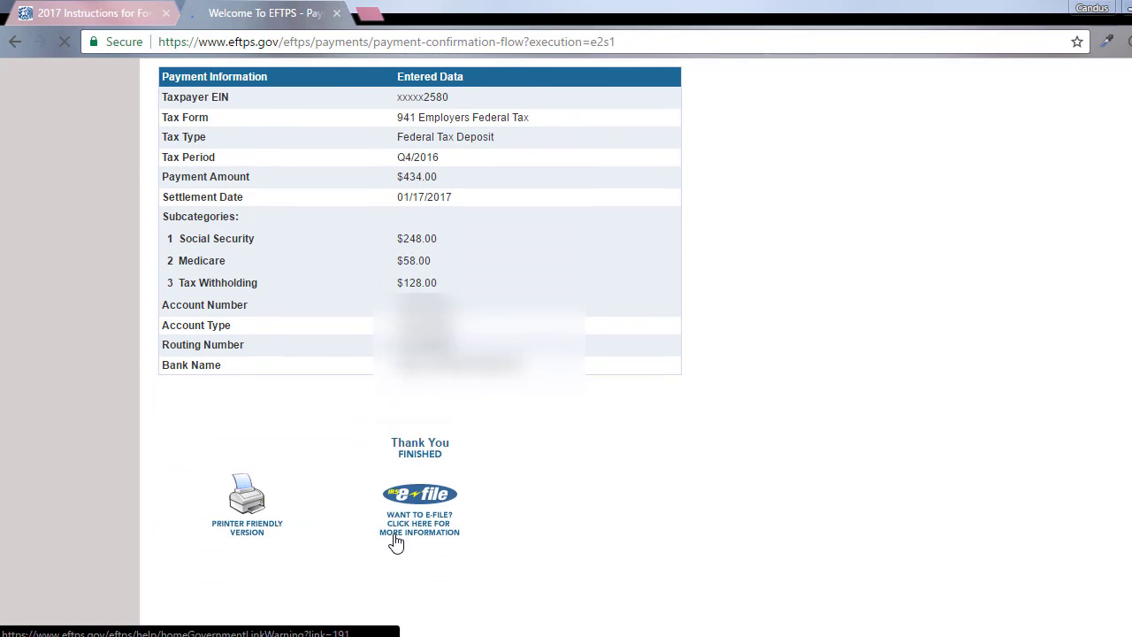
{"action": "left_click", "coordinate": [257, 534]}
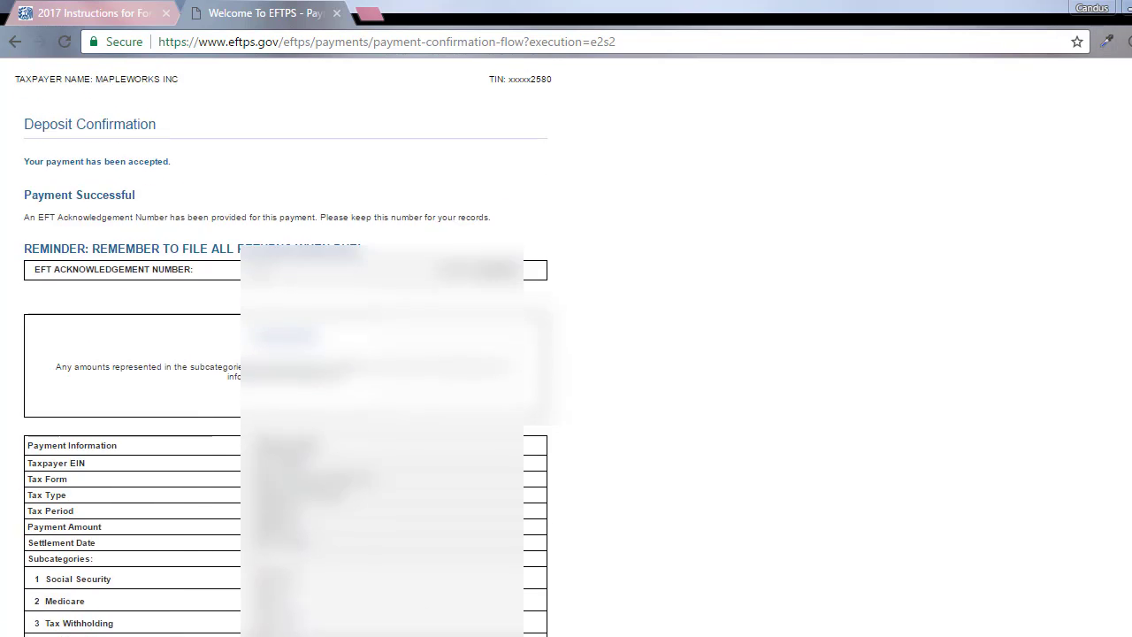
{"action": "right_click", "coordinate": [533, 207]}
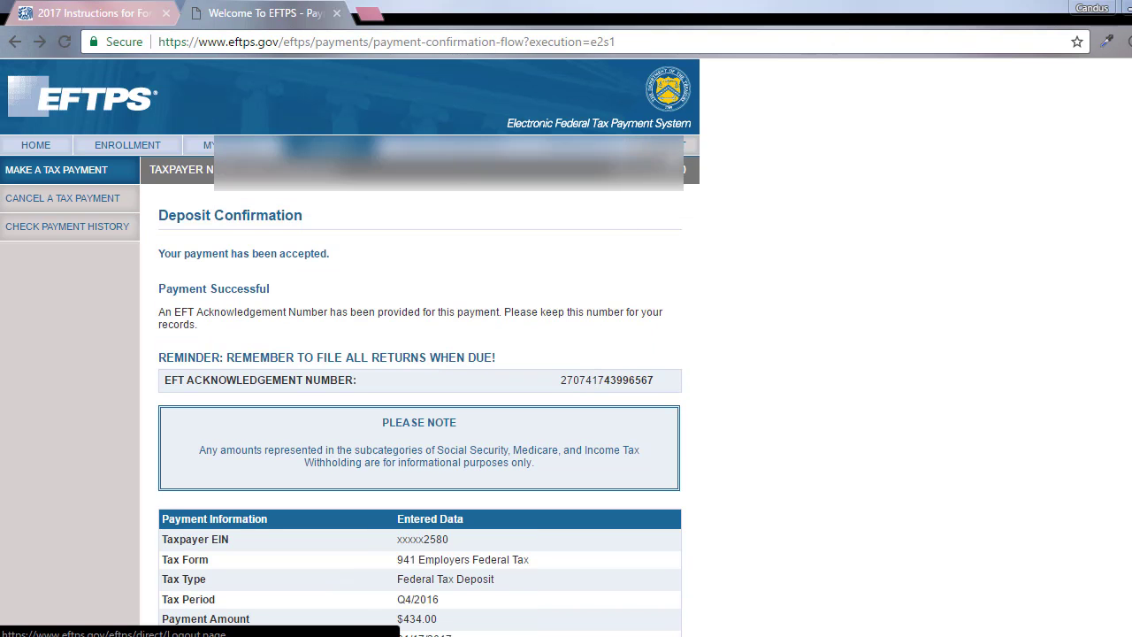
{"action": "left_click", "coordinate": [672, 149]}
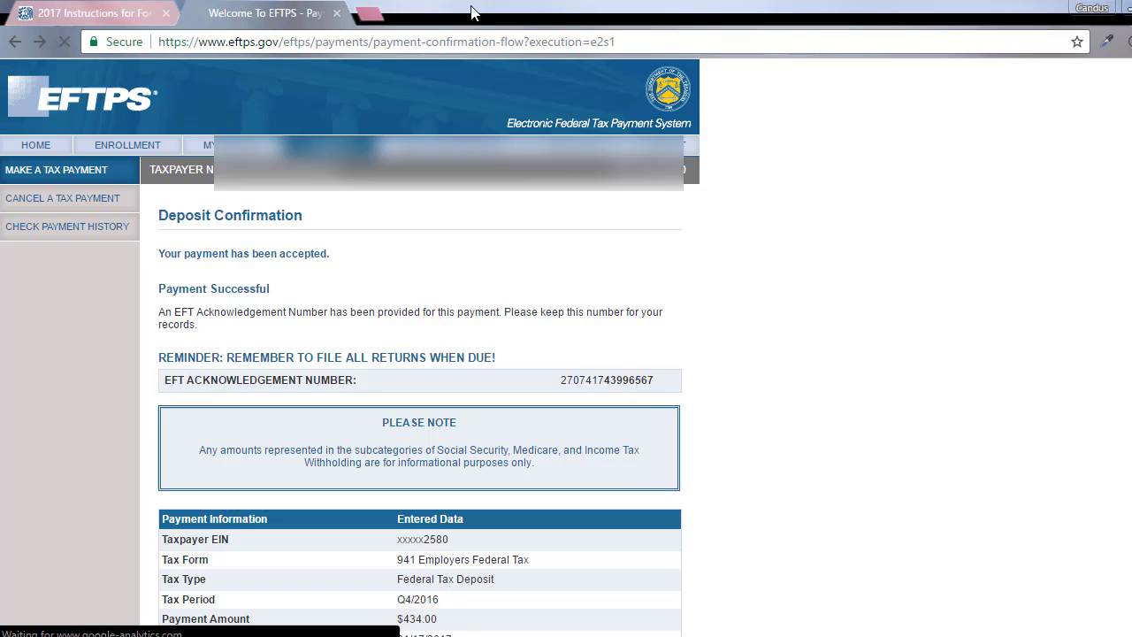
{"action": "left_click", "coordinate": [334, 41]}
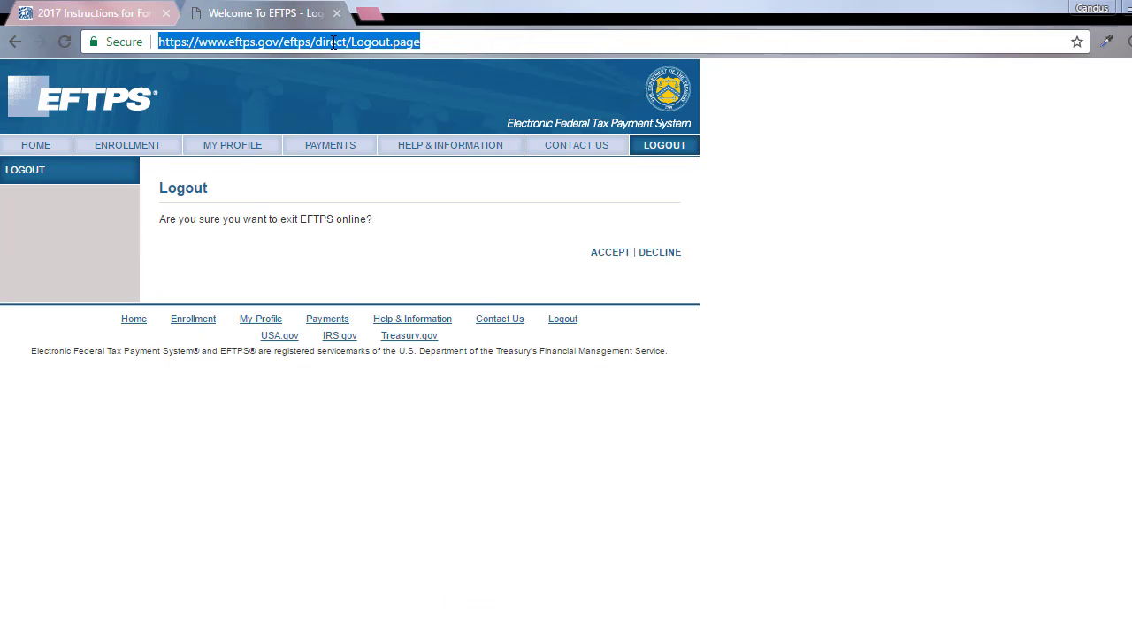
Go to the EDD e-Services for Business site at eddservices.edd.ca.gov in Chrome
{"action": "type", "text": "efdd"}
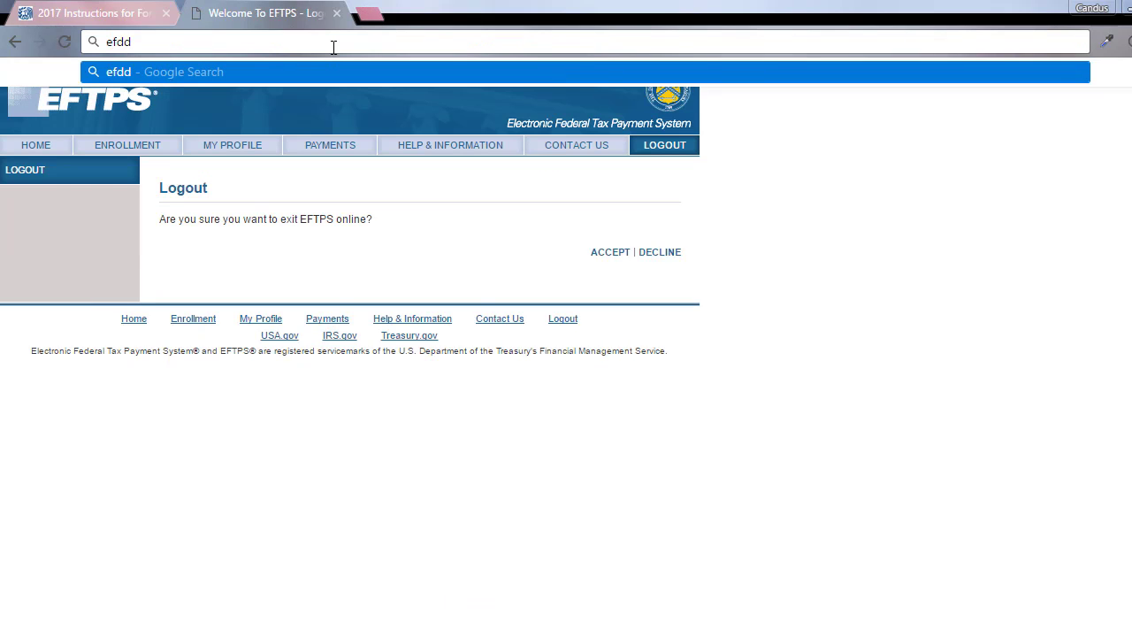
{"action": "key", "text": "BackSpace"}
{"action": "key", "text": "BackSpace"}
{"action": "key", "text": "BackSpace"}
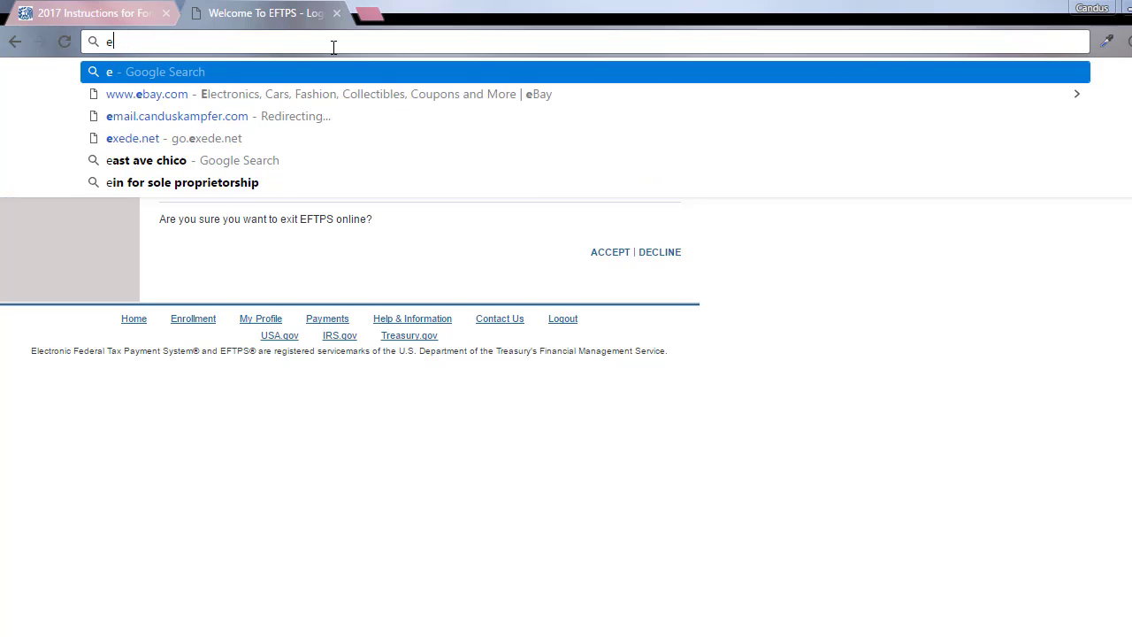
{"action": "type", "text": "dd"}
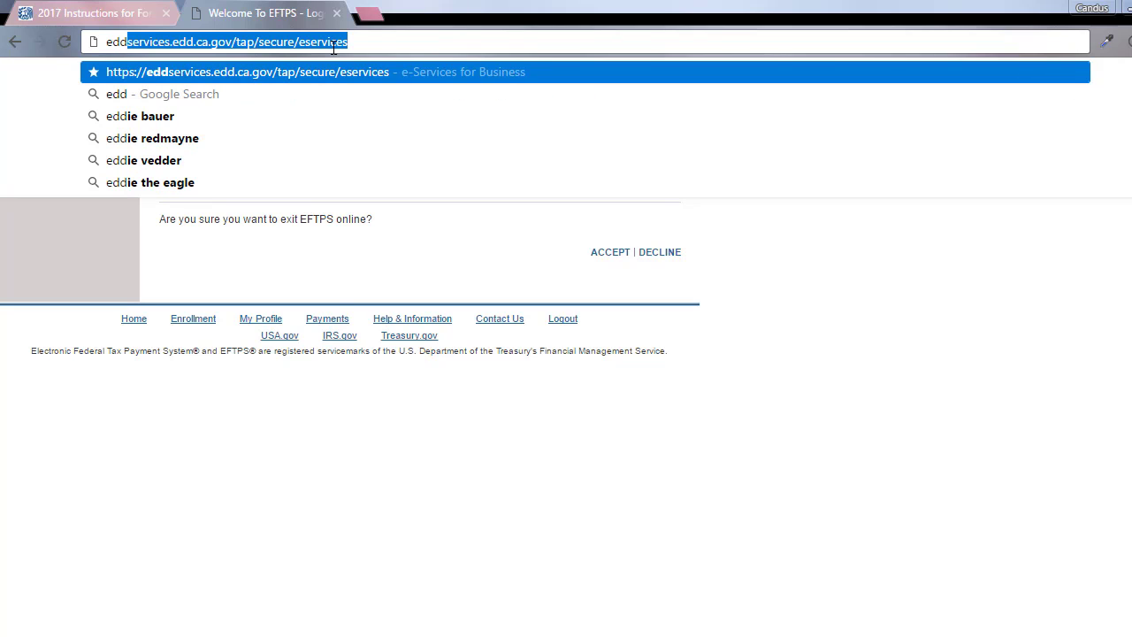
{"action": "key", "text": "Return"}
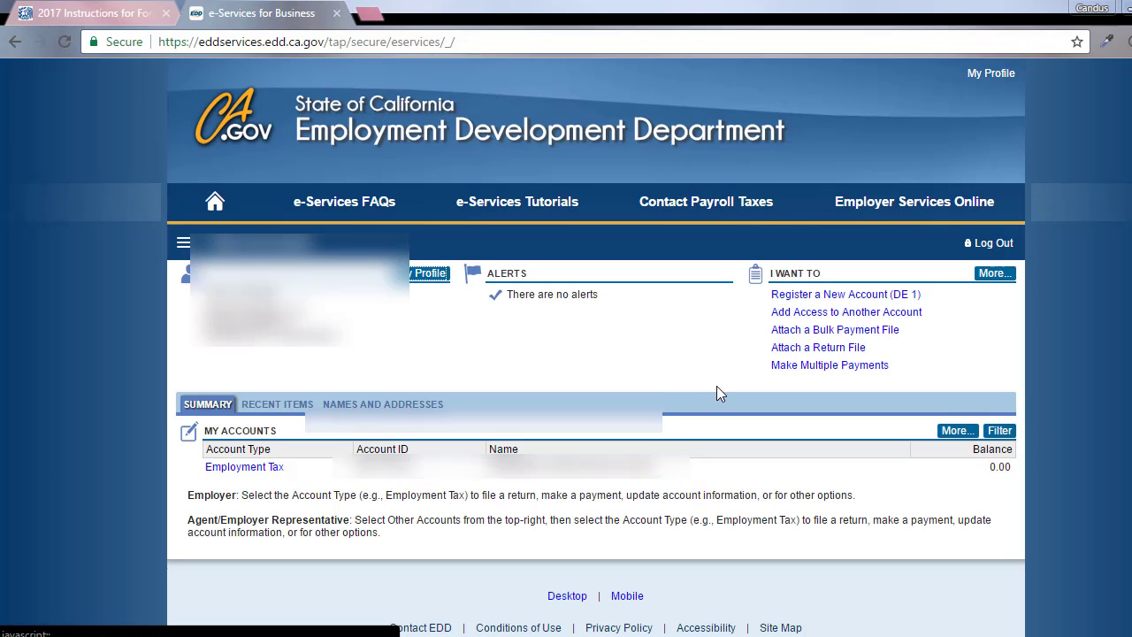
Open the Employment Tax account and select its 31-Dec-2016 tax period
{"action": "scroll", "coordinate": [717, 395], "scroll_direction": "down", "scroll_amount": 1}
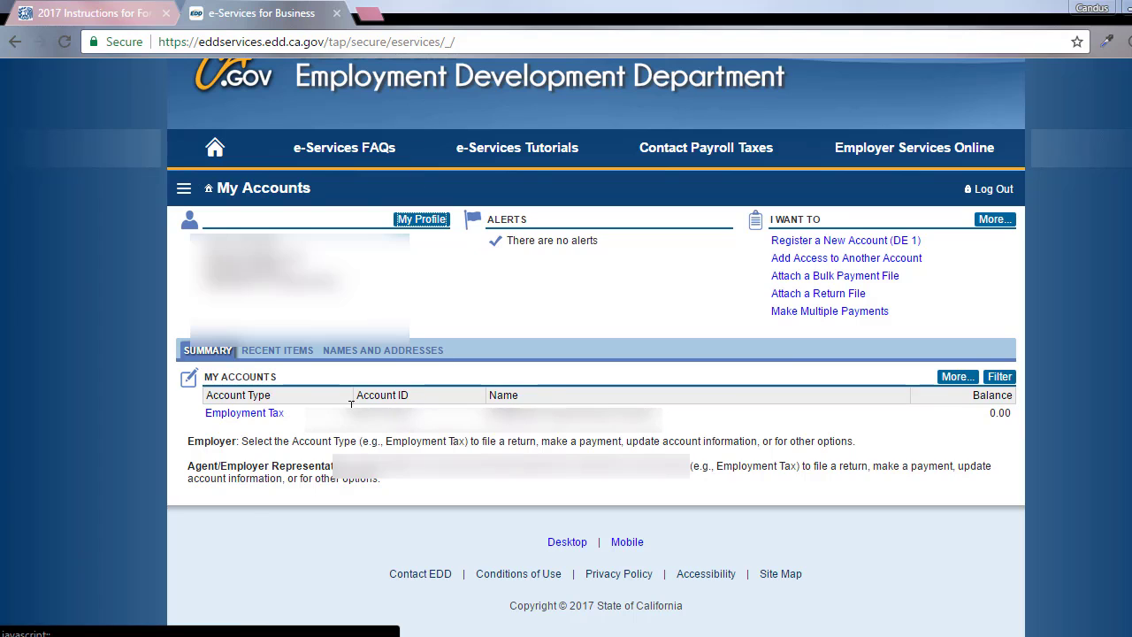
{"action": "left_click", "coordinate": [271, 419]}
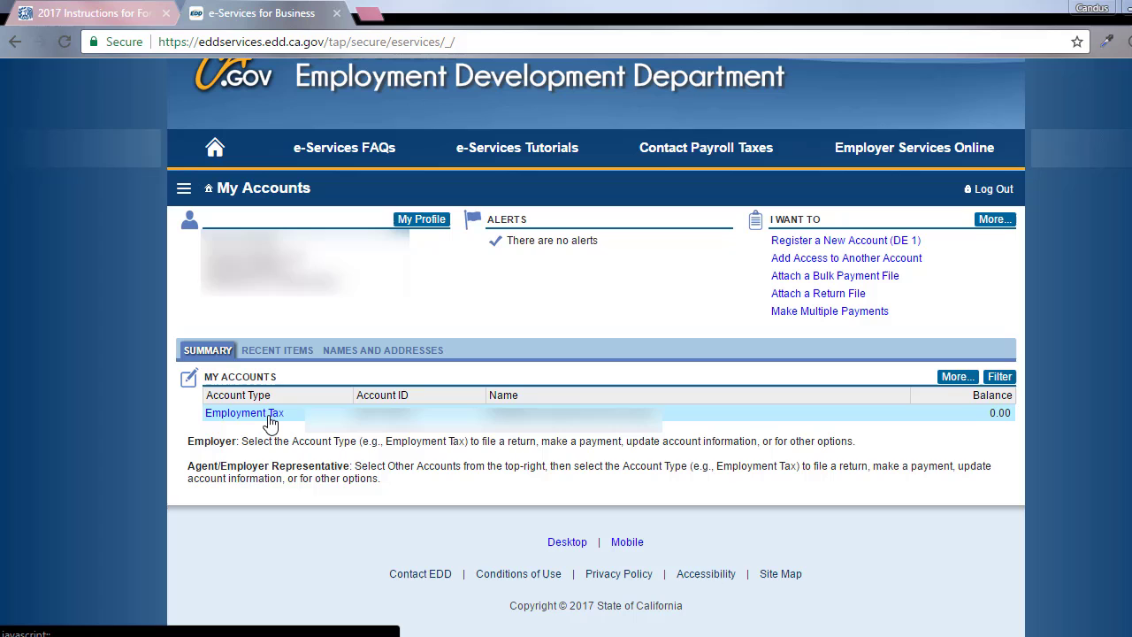
{"action": "left_click", "coordinate": [274, 421]}
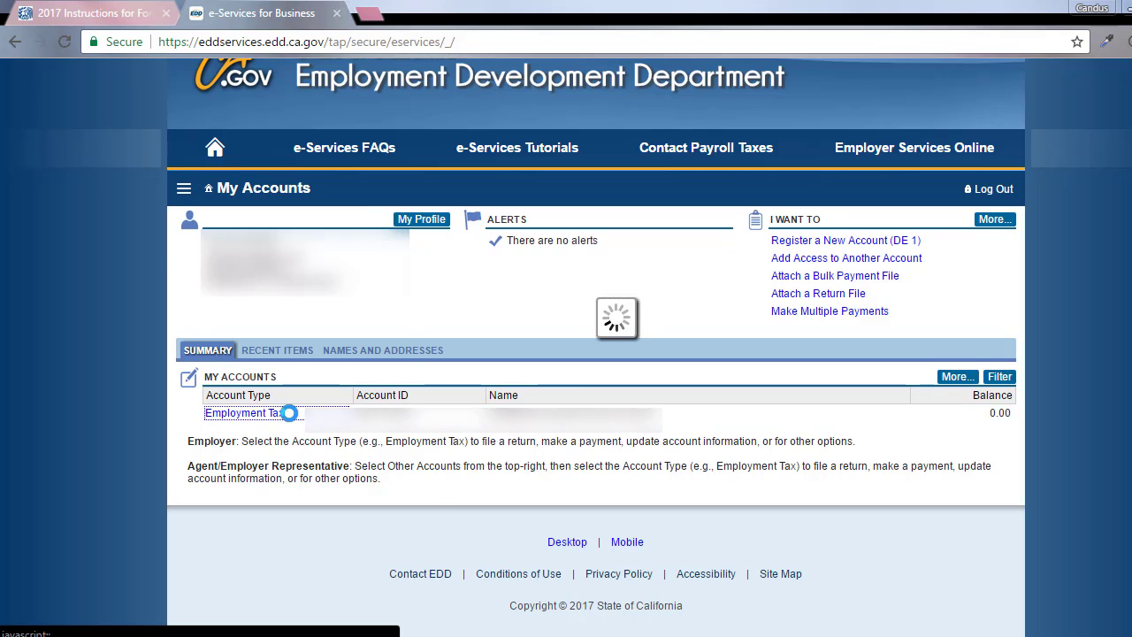
{"action": "scroll", "coordinate": [572, 421], "scroll_direction": "down", "scroll_amount": 3}
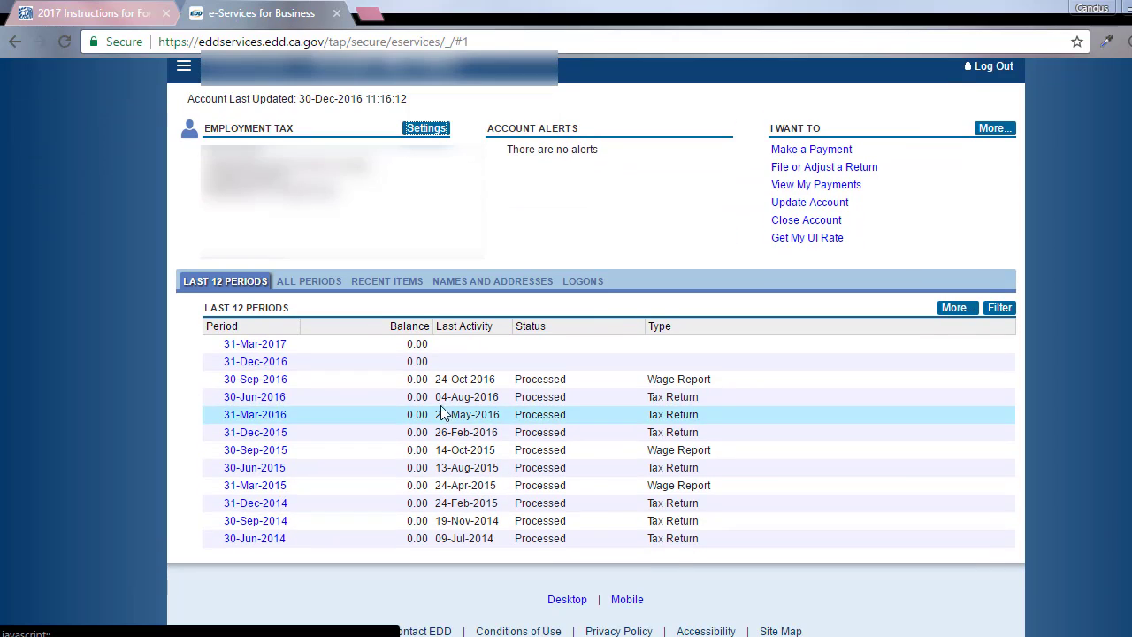
{"action": "left_click", "coordinate": [280, 364]}
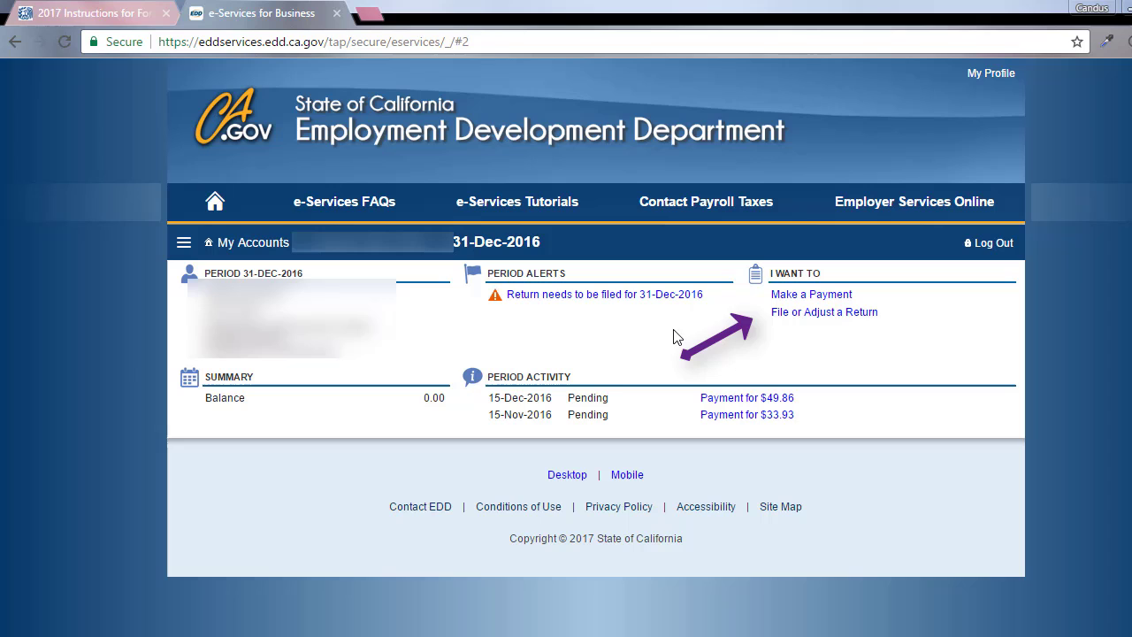
Start an ACH Debit payment for the period and enter and confirm the 49.86 amount
{"action": "left_click", "coordinate": [845, 299]}
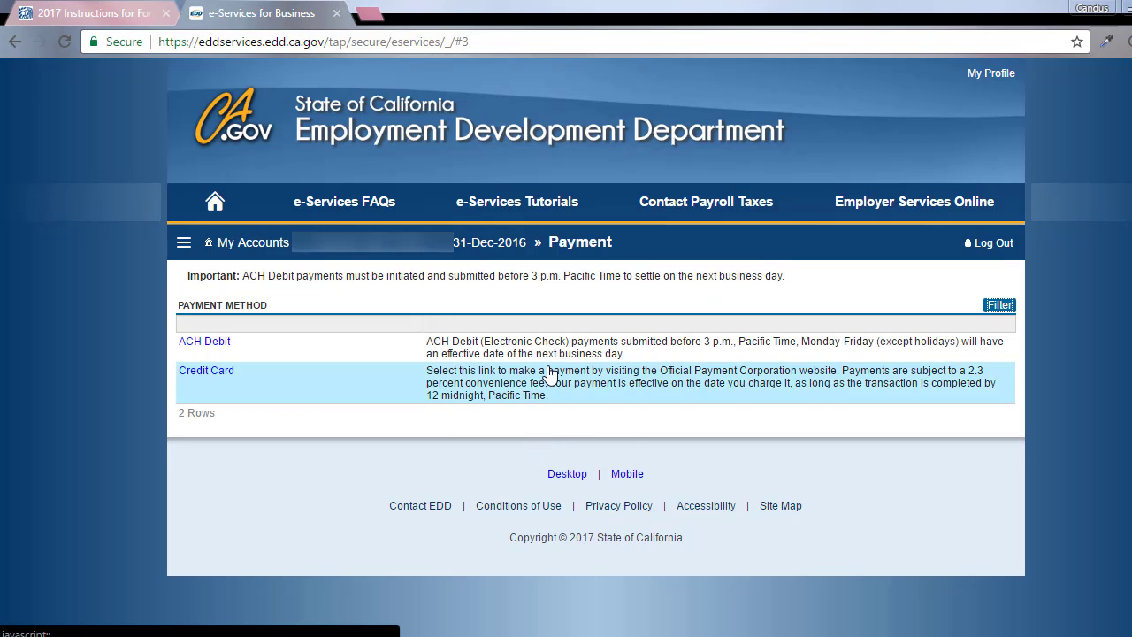
{"action": "left_click", "coordinate": [205, 345]}
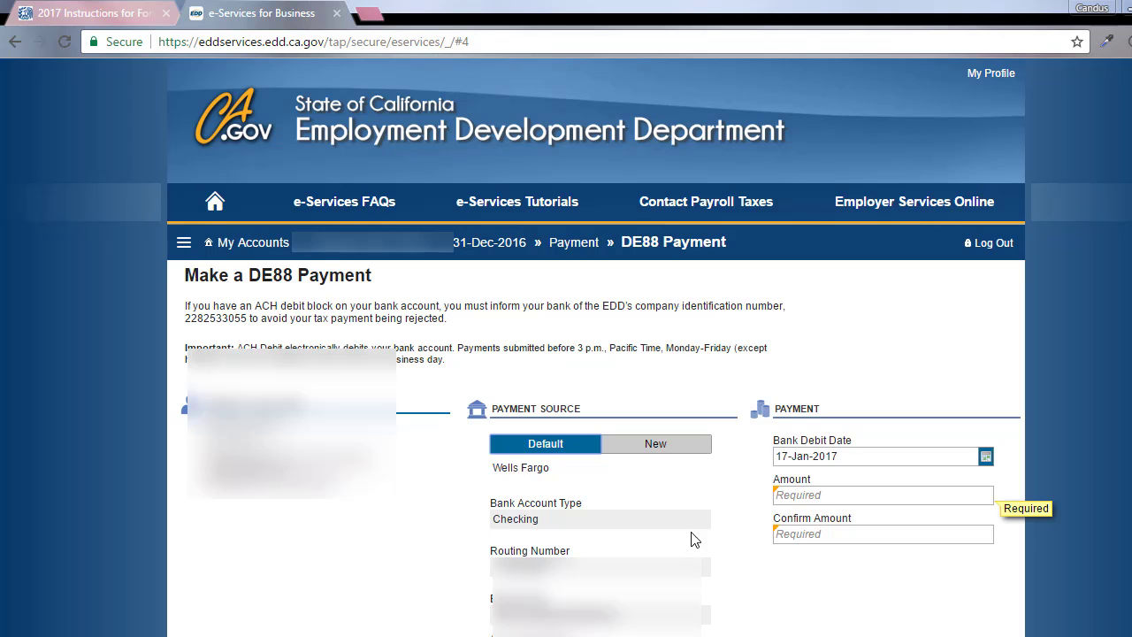
{"action": "scroll", "coordinate": [763, 527], "scroll_direction": "down", "scroll_amount": 1}
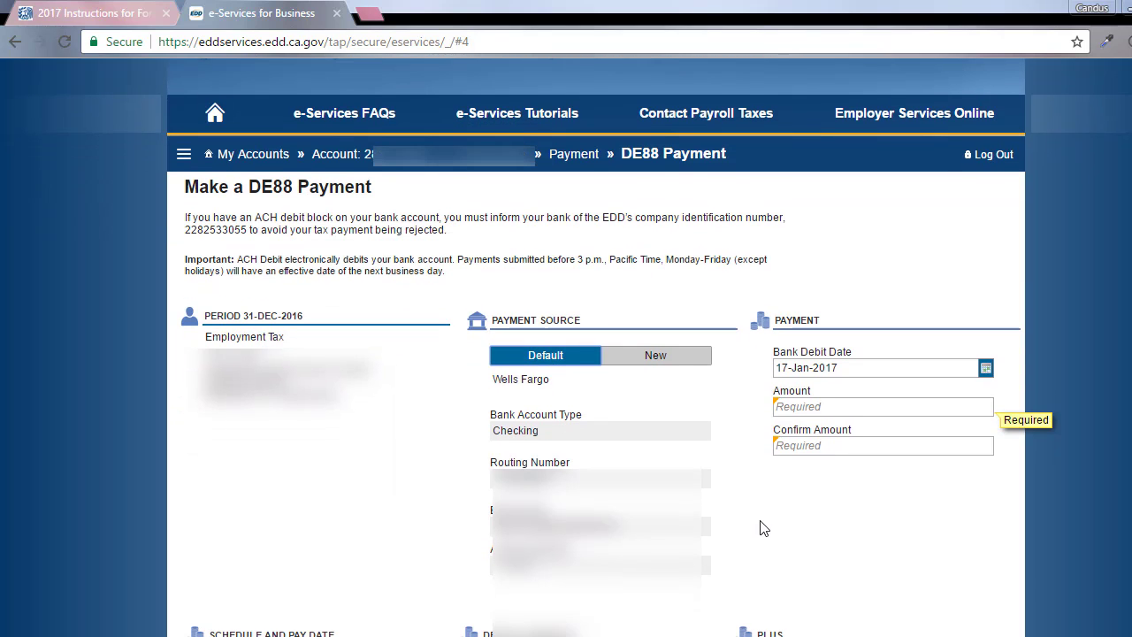
{"action": "left_click", "coordinate": [942, 409]}
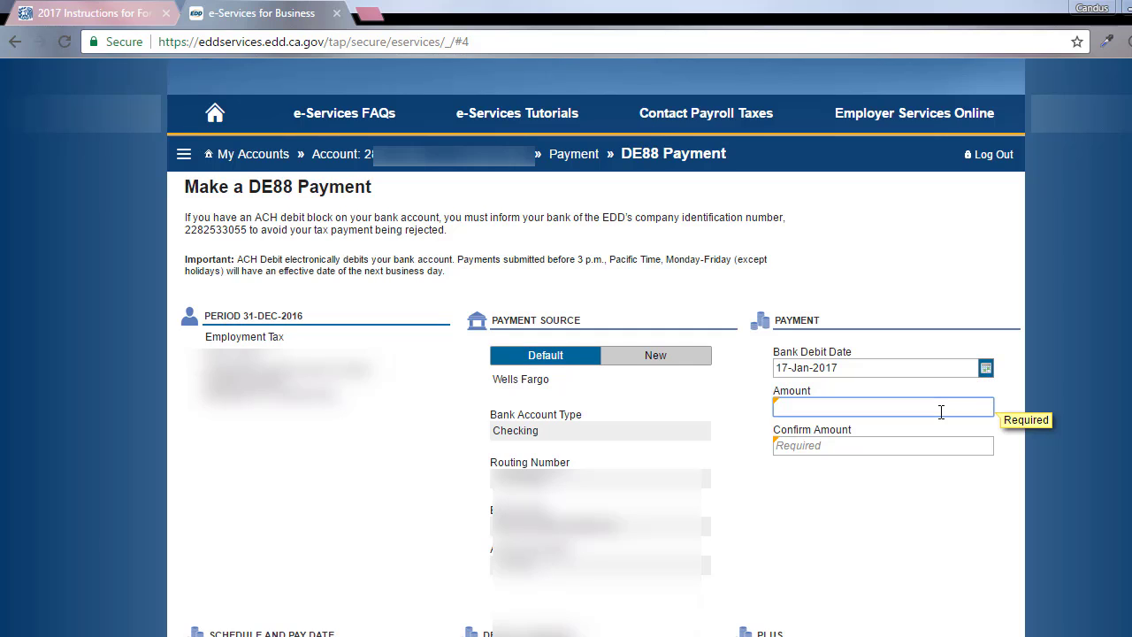
{"action": "type", "text": "49.86"}
{"action": "left_click", "coordinate": [926, 446]}
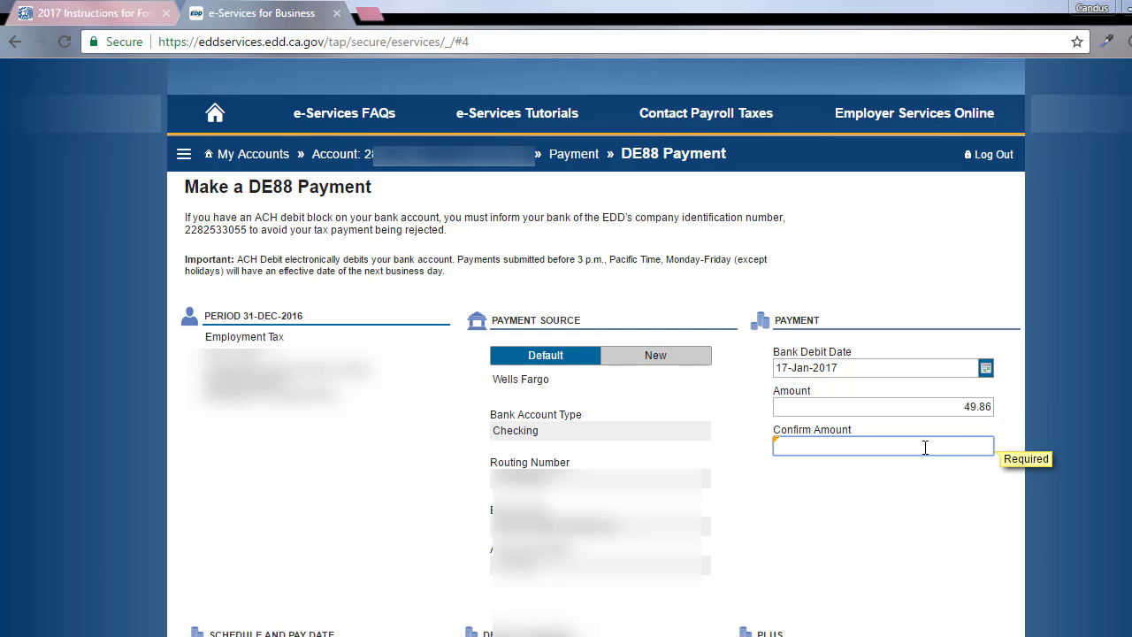
{"action": "type", "text": "49.86"}
Set the deposit schedule to Monthly and the pay date to 31 December 2016
{"action": "scroll", "coordinate": [943, 375], "scroll_direction": "down", "scroll_amount": 1}
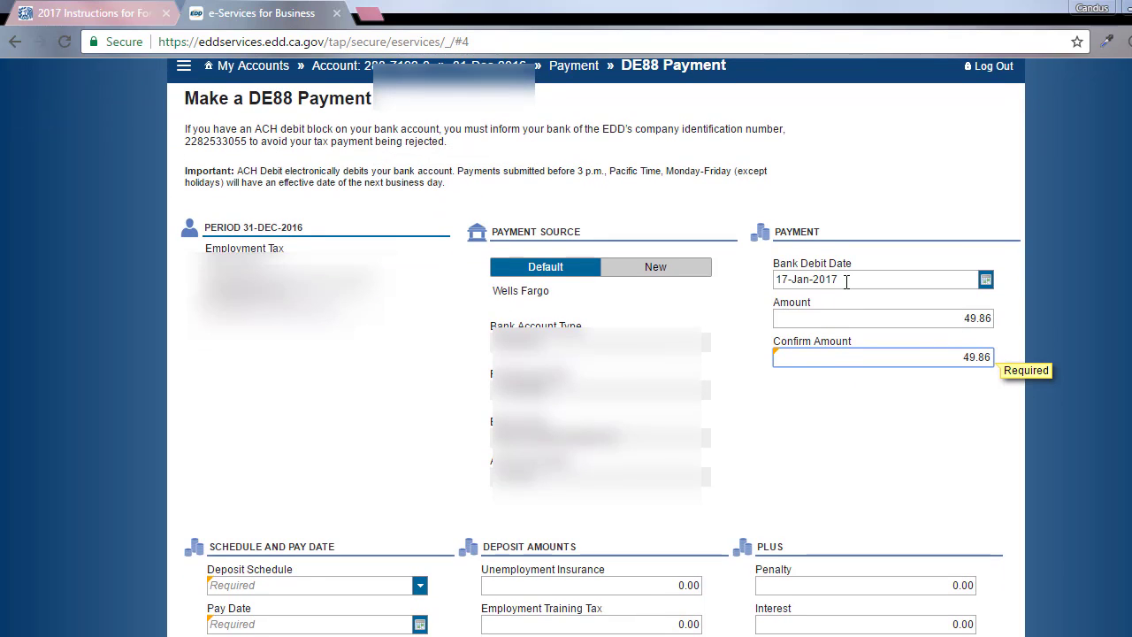
{"action": "scroll", "coordinate": [605, 397], "scroll_direction": "down", "scroll_amount": 4}
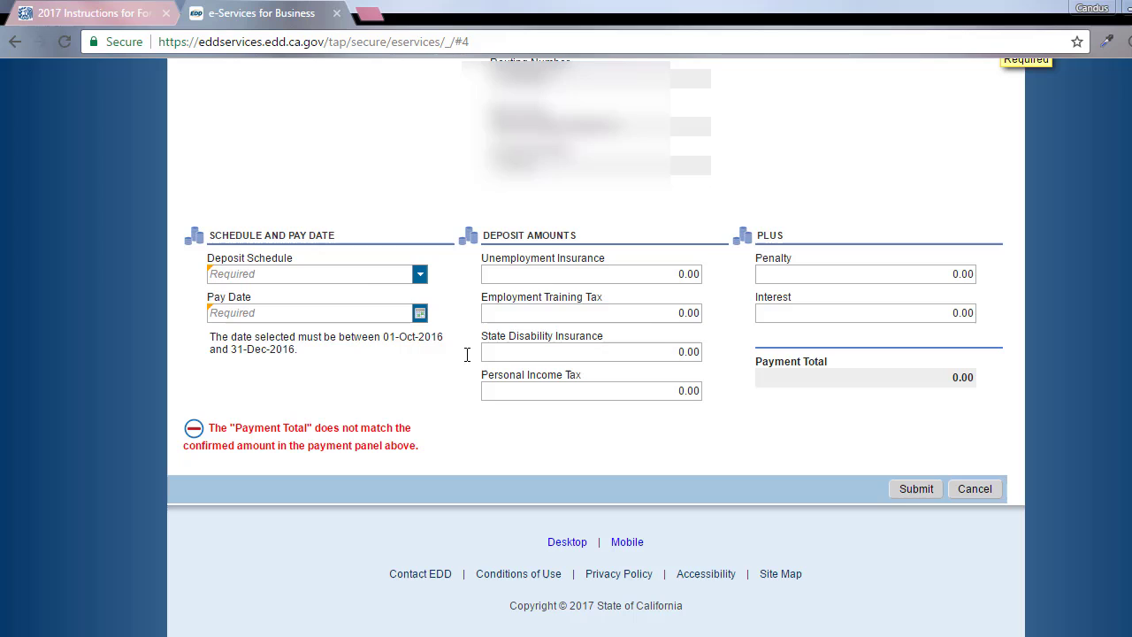
{"action": "left_click", "coordinate": [421, 276]}
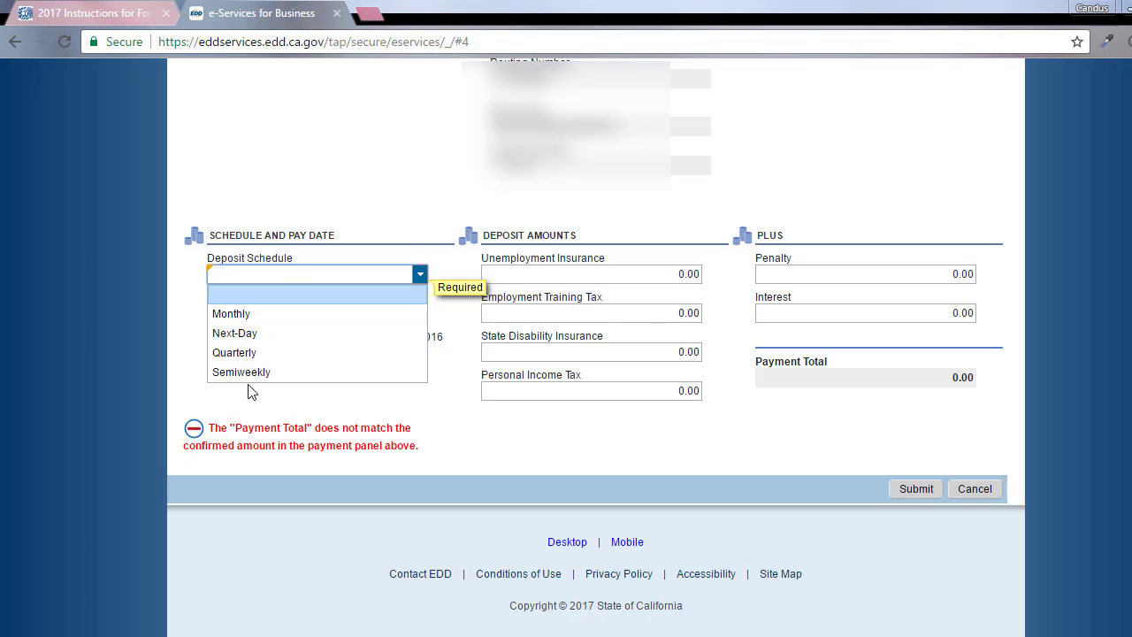
{"action": "left_click", "coordinate": [233, 315]}
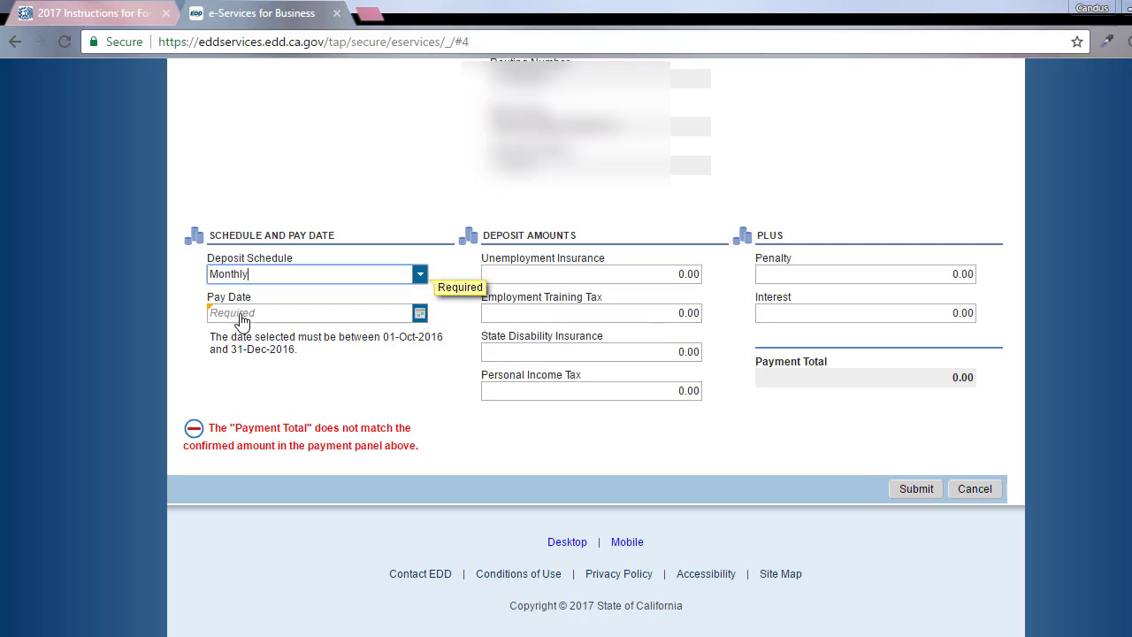
{"action": "left_click", "coordinate": [252, 313]}
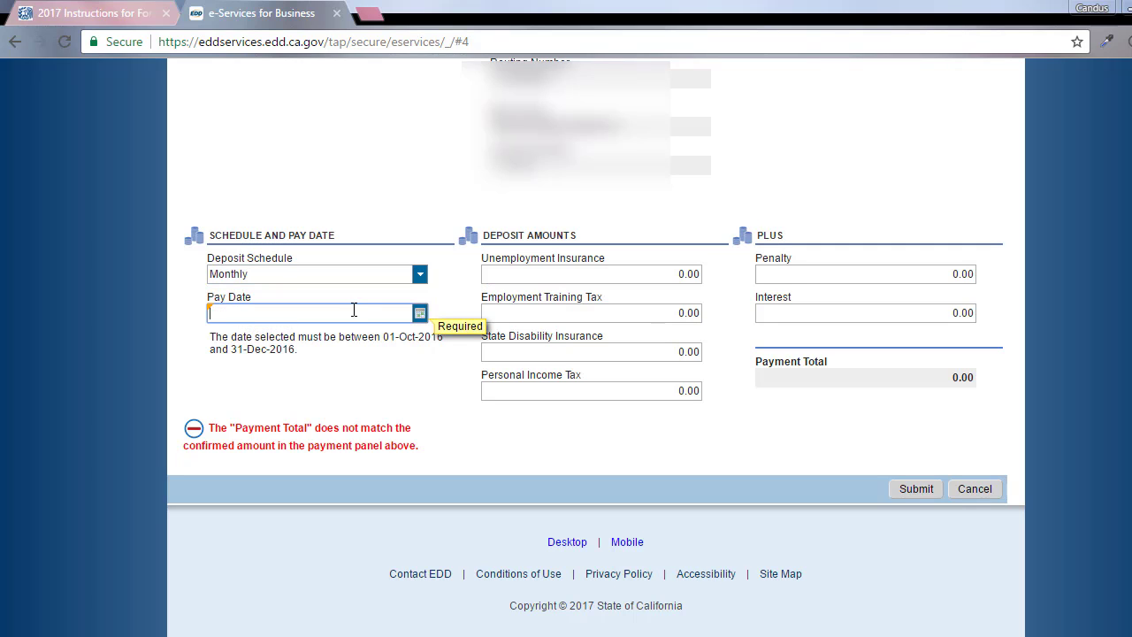
{"action": "left_click", "coordinate": [421, 315]}
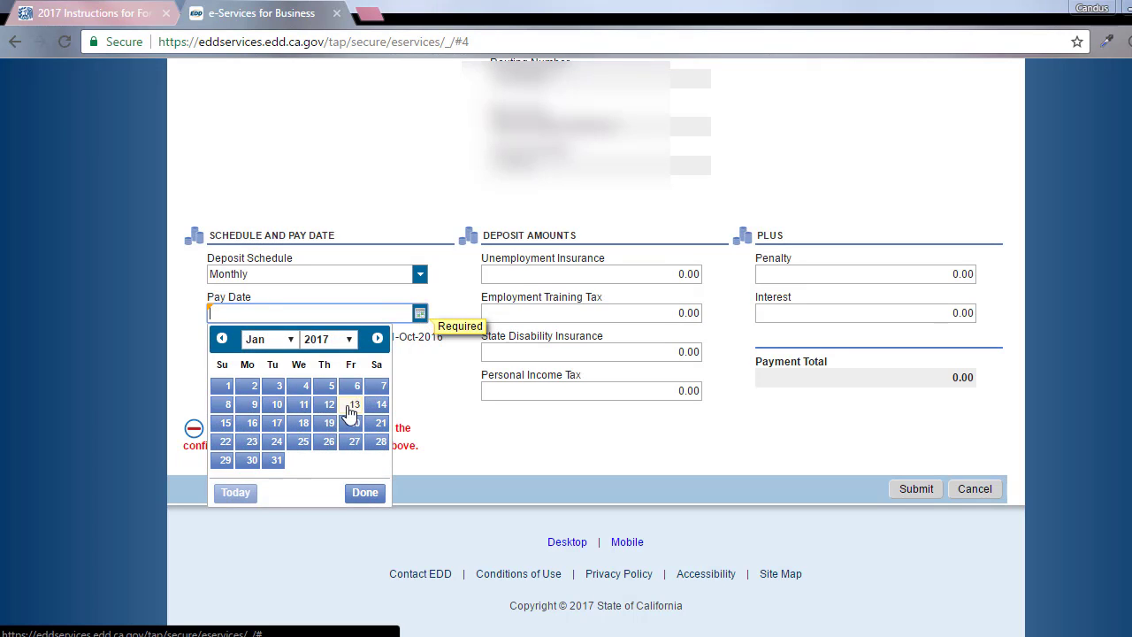
{"action": "left_click", "coordinate": [222, 338]}
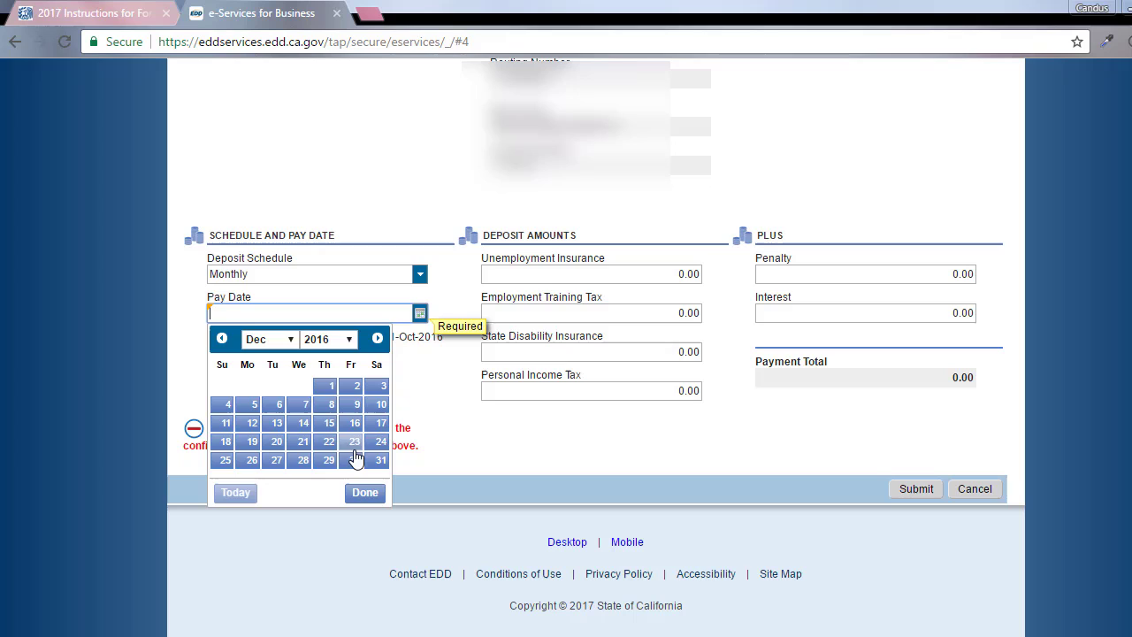
{"action": "left_click", "coordinate": [379, 462]}
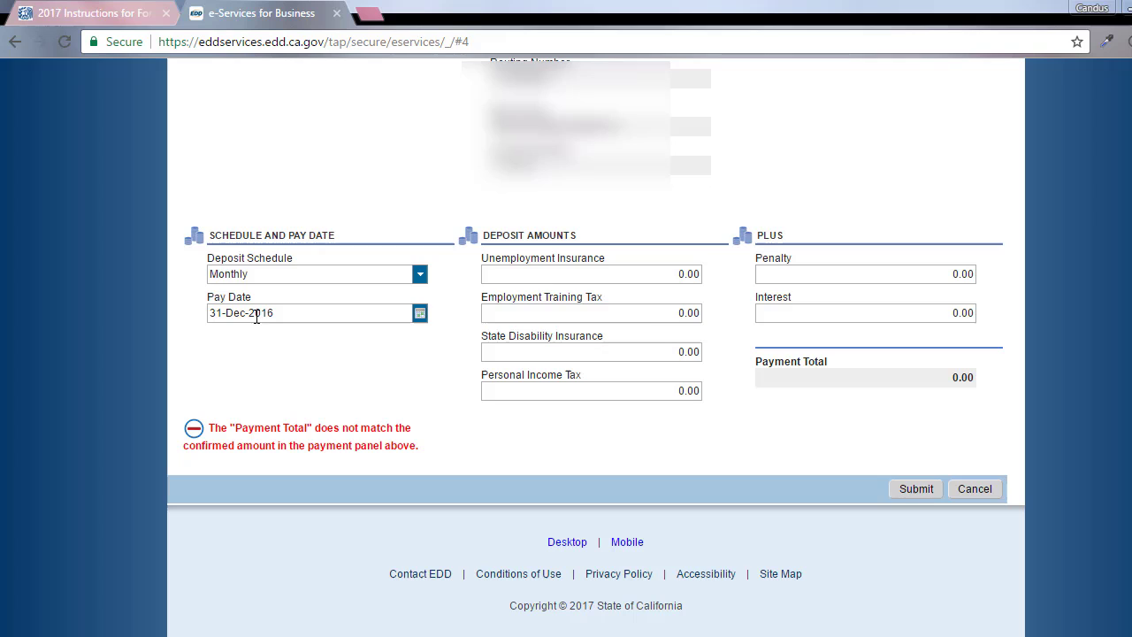
Fill in State Disability Insurance 18.00 and Personal Income Tax 31.86, then submit the payment
{"action": "left_click", "coordinate": [679, 276]}
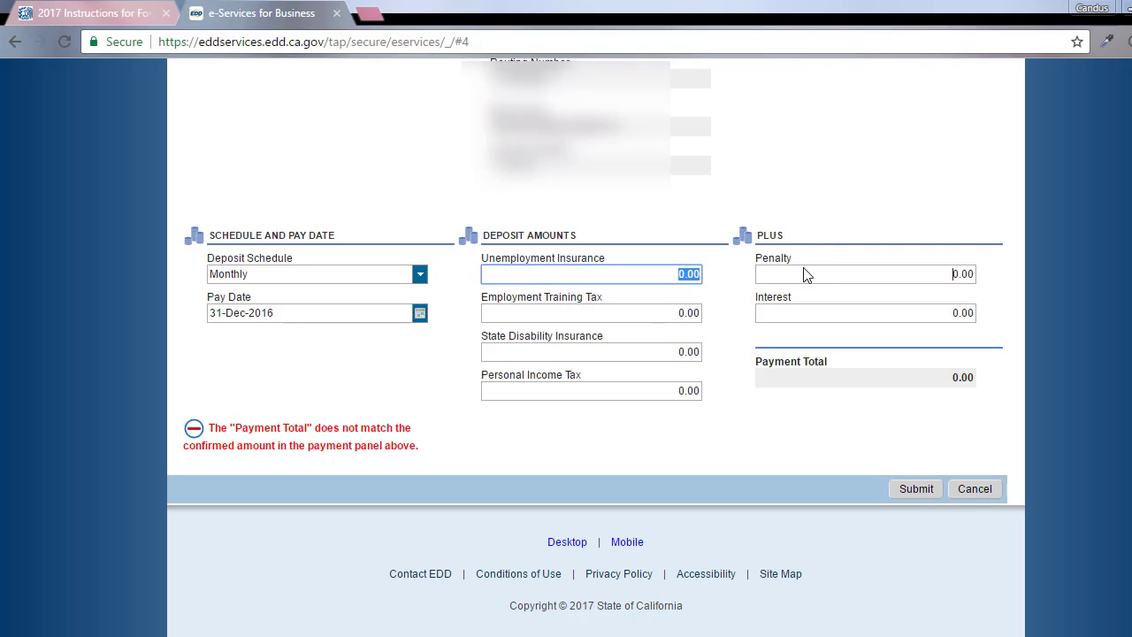
{"action": "key", "text": "Tab"}
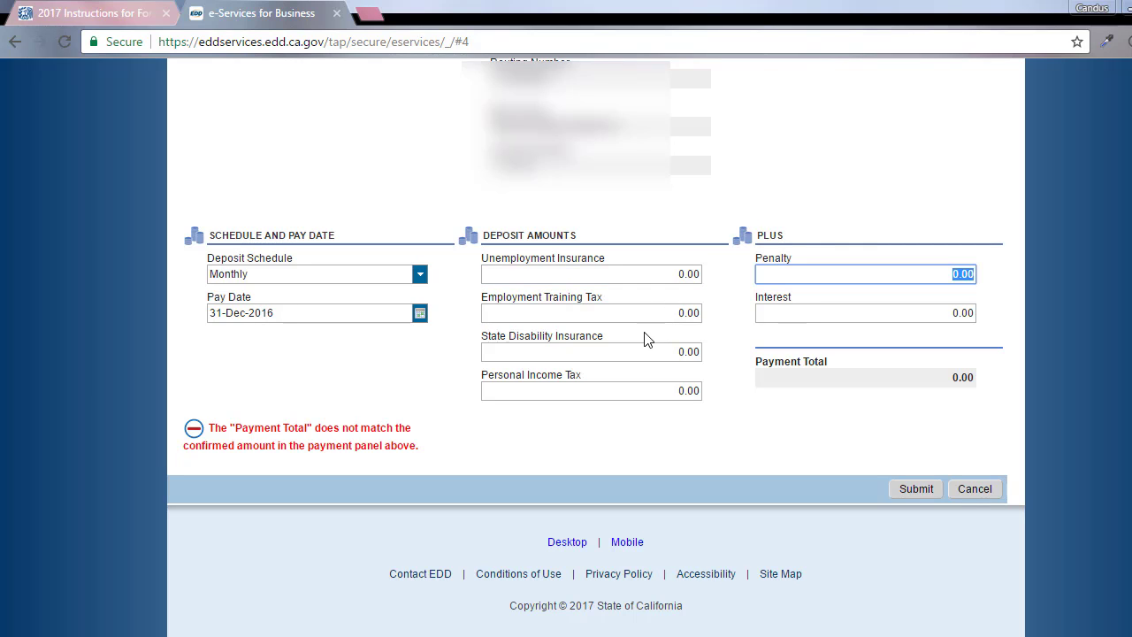
{"action": "left_click", "coordinate": [646, 352]}
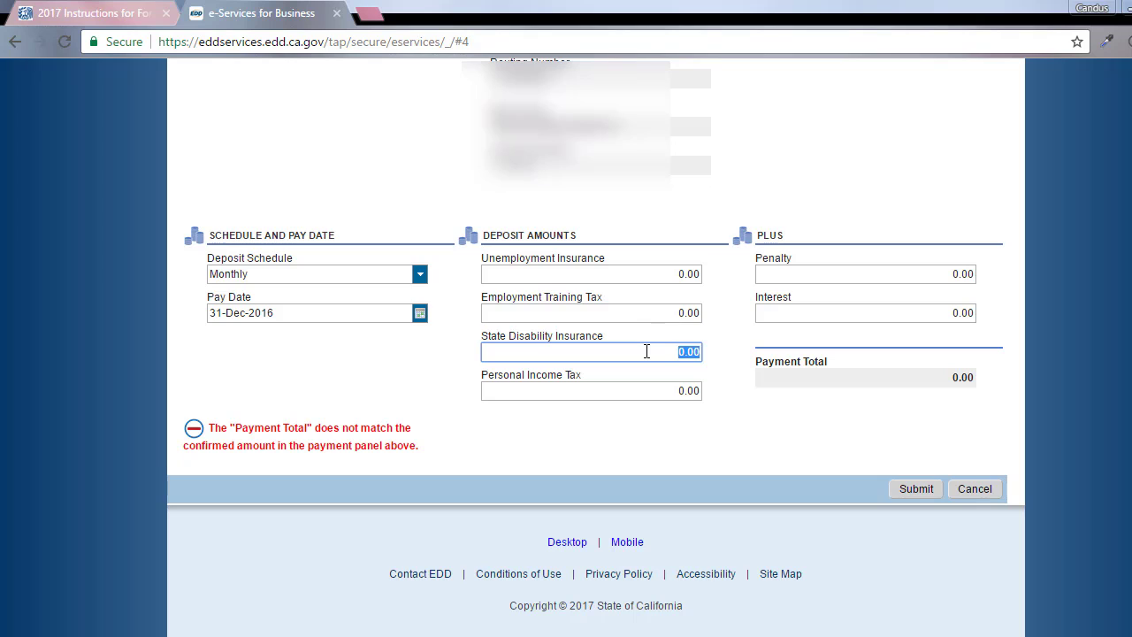
{"action": "type", "text": "18.00"}
{"action": "left_click", "coordinate": [661, 391]}
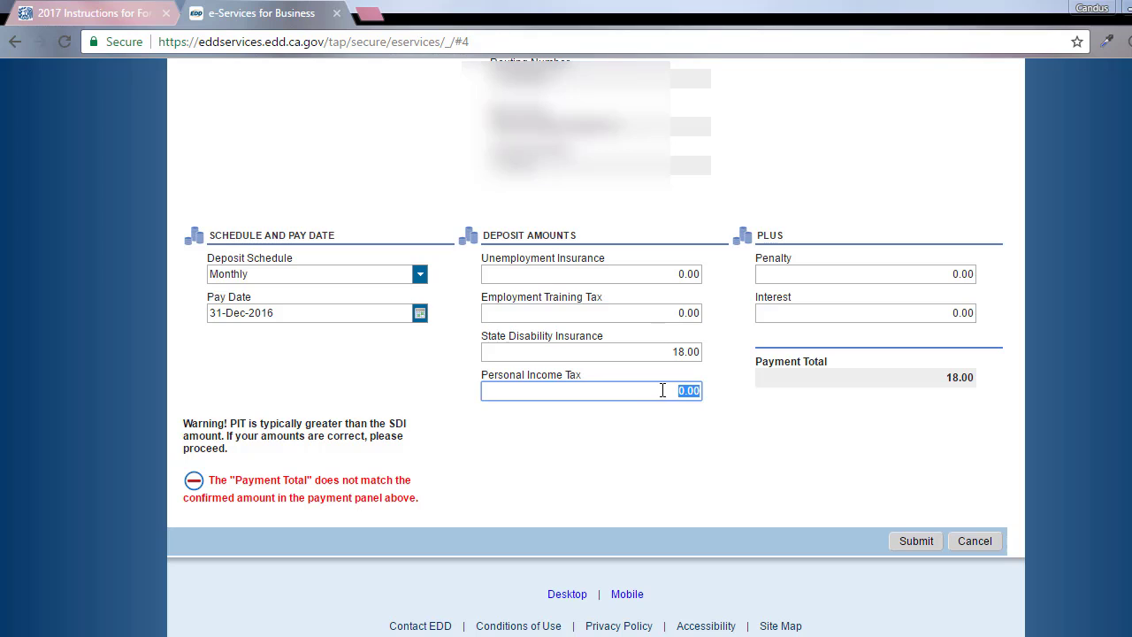
{"action": "type", "text": "31.86"}
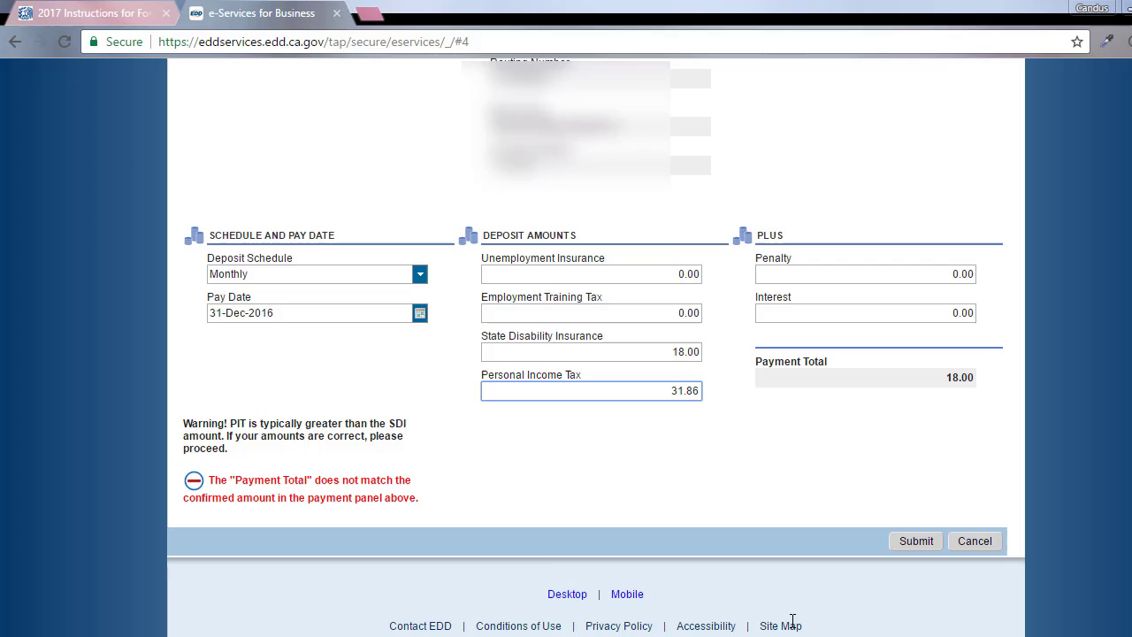
{"action": "key", "text": "Tab"}
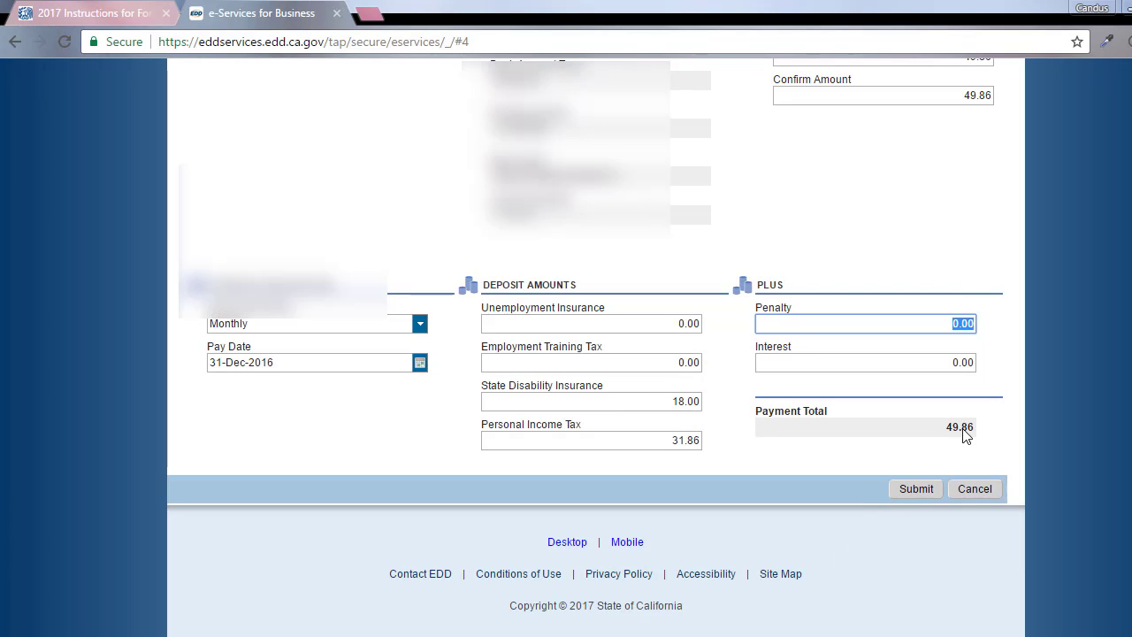
{"action": "scroll", "coordinate": [989, 259], "scroll_direction": "up", "scroll_amount": 2}
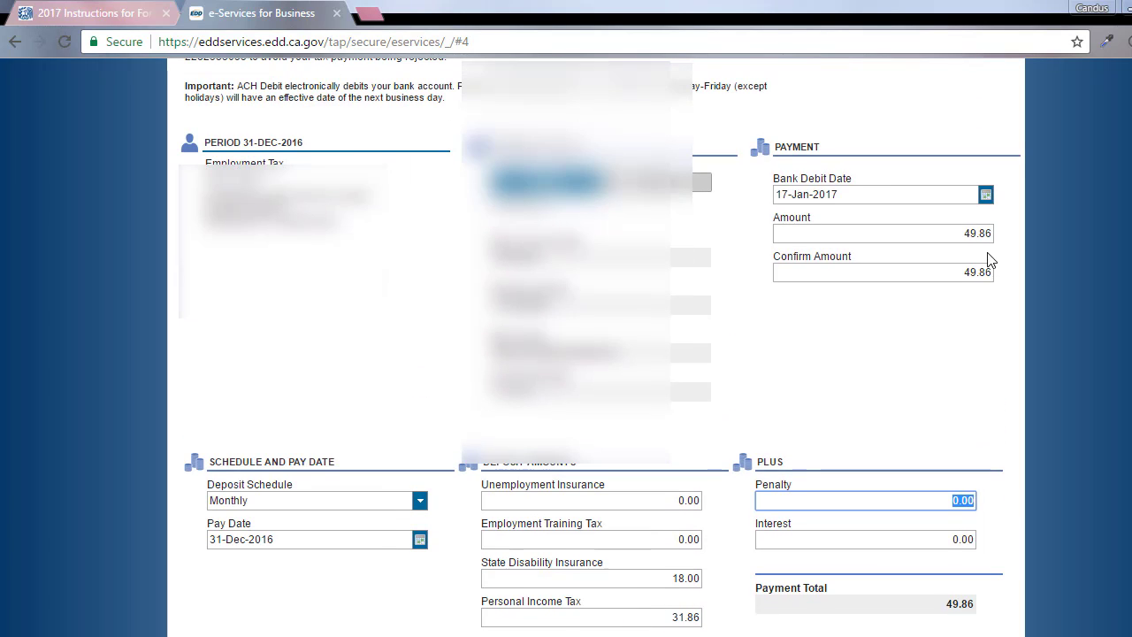
{"action": "scroll", "coordinate": [979, 380], "scroll_direction": "down", "scroll_amount": 2}
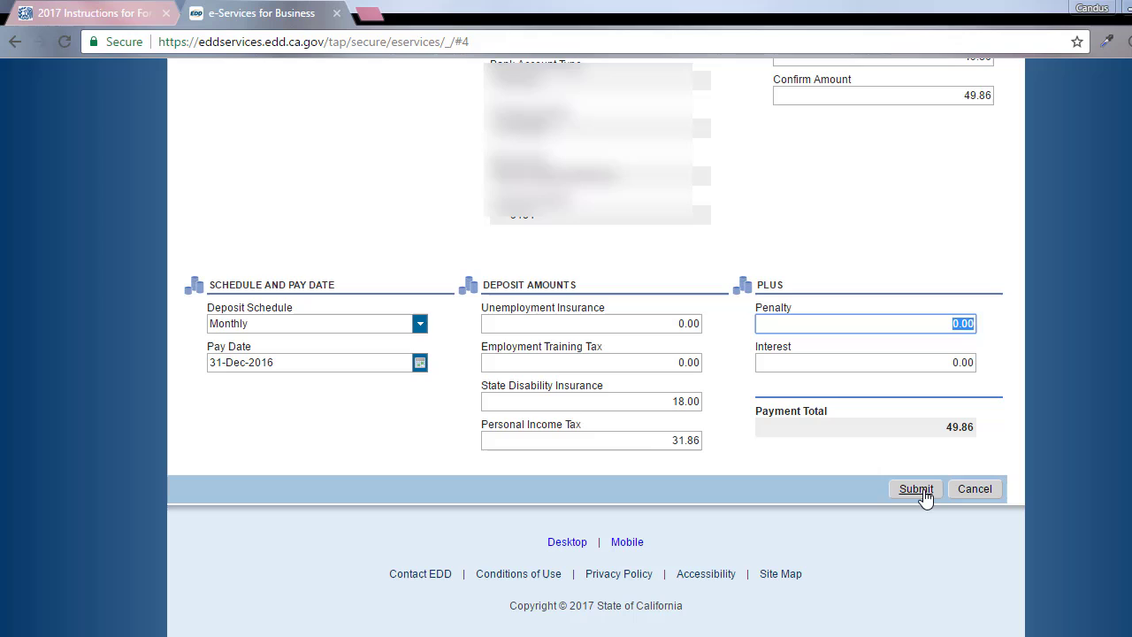
{"action": "left_click", "coordinate": [926, 499]}
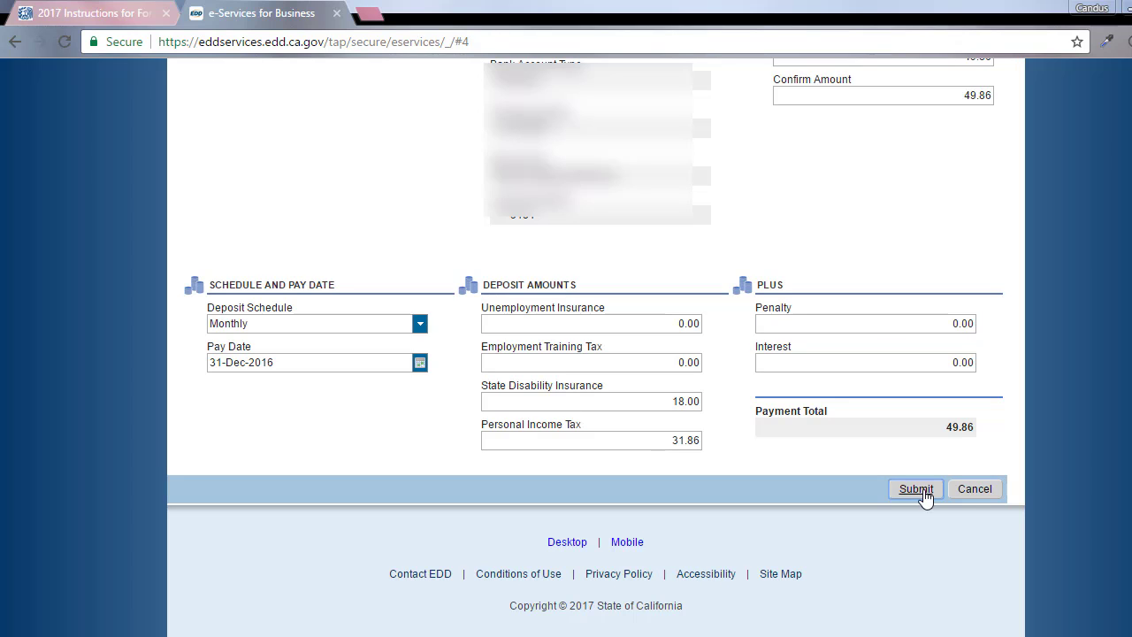
Submit the DE88 payment and authorize the $49.86 bank debit
{"action": "left_click", "coordinate": [916, 489]}
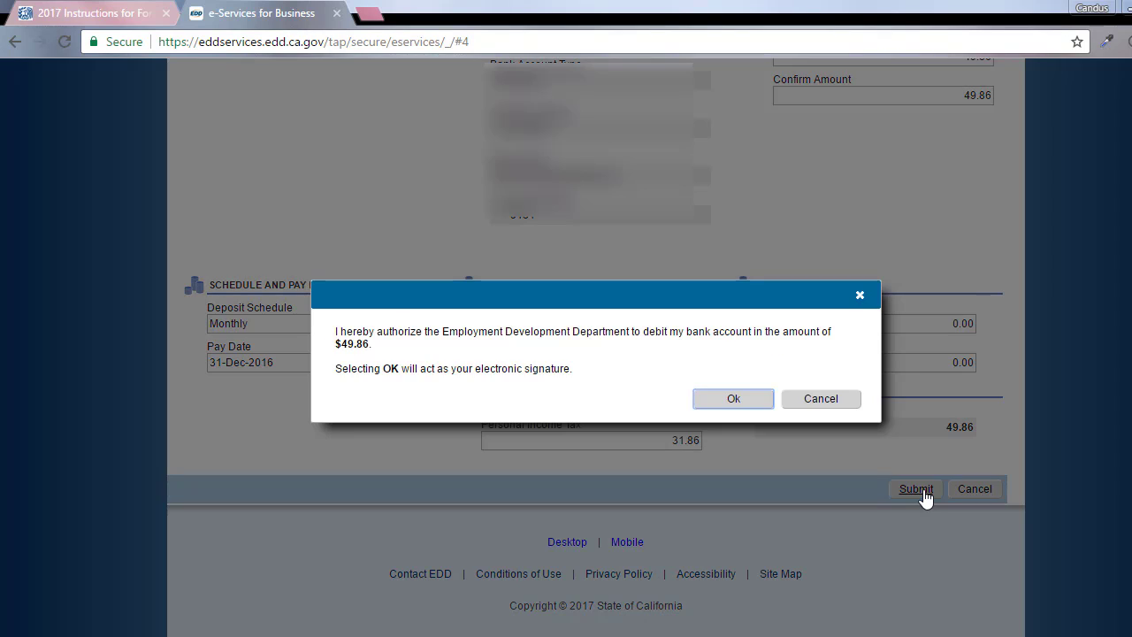
{"action": "left_click", "coordinate": [732, 399]}
{"action": "scroll", "coordinate": [726, 407], "scroll_direction": "down", "scroll_amount": 3}
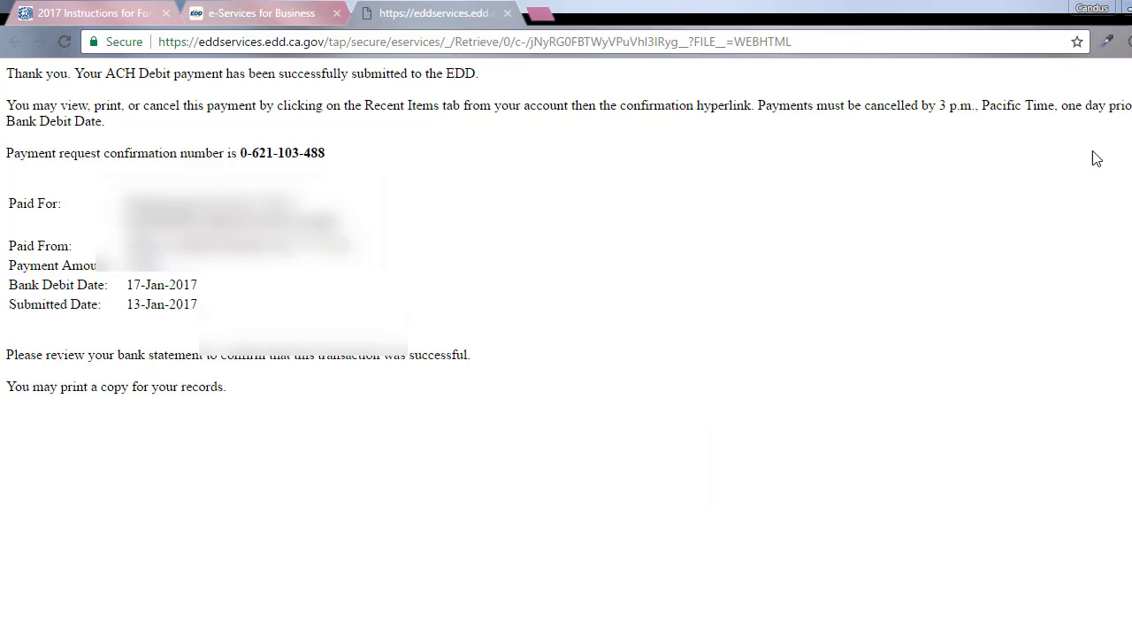
Print the payment confirmation page and close the print copy
{"action": "right_click", "coordinate": [1094, 153]}
{"action": "left_click", "coordinate": [1016, 255]}
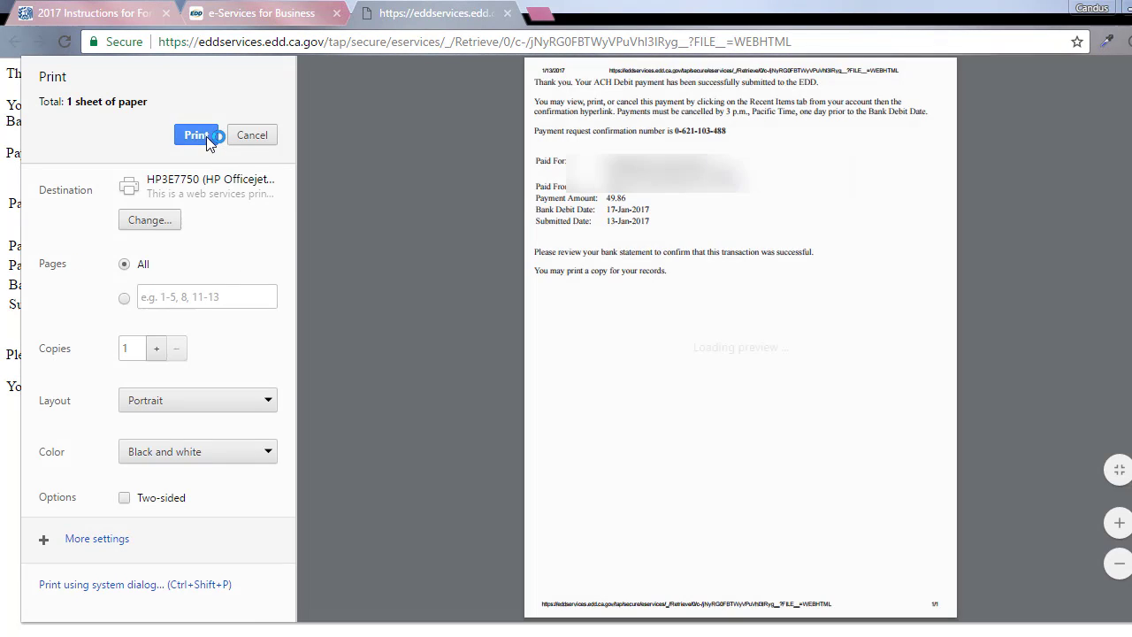
{"action": "left_click", "coordinate": [212, 134]}
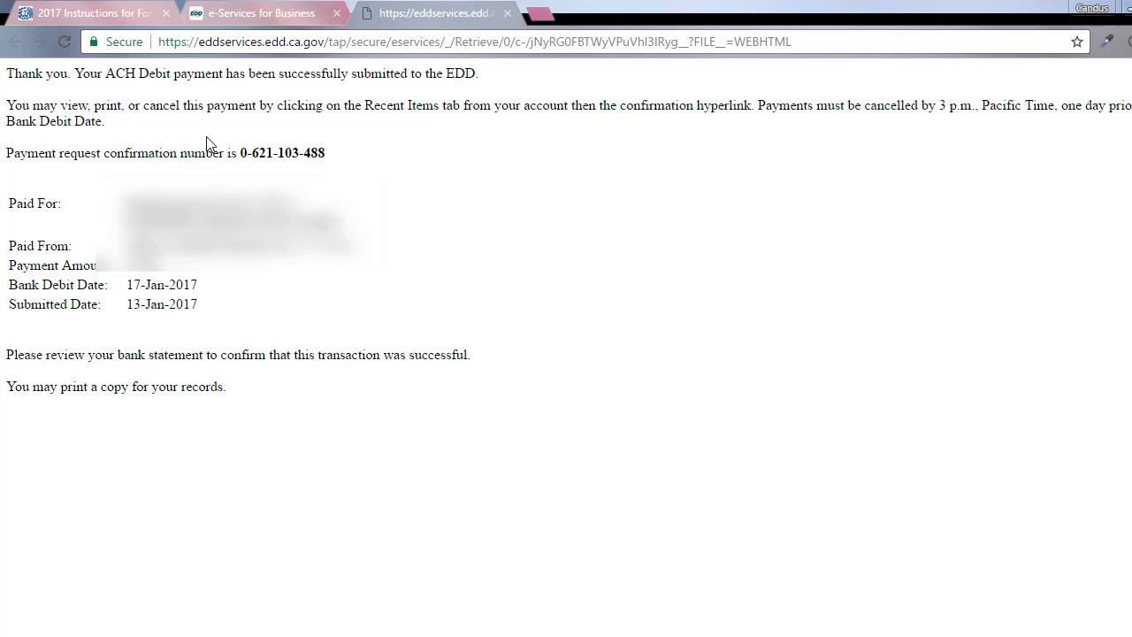
{"action": "left_click", "coordinate": [508, 14]}
Leave the confirmation for the account summary, then log out and confirm with Yes
{"action": "scroll", "coordinate": [998, 515], "scroll_direction": "up", "scroll_amount": 1}
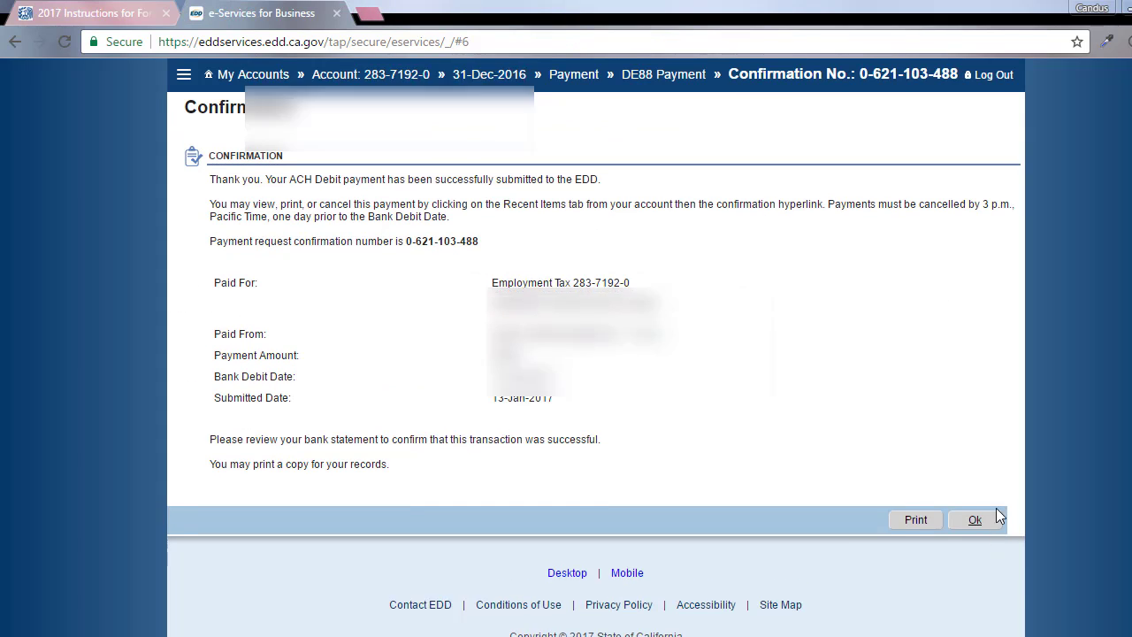
{"action": "left_click", "coordinate": [980, 580]}
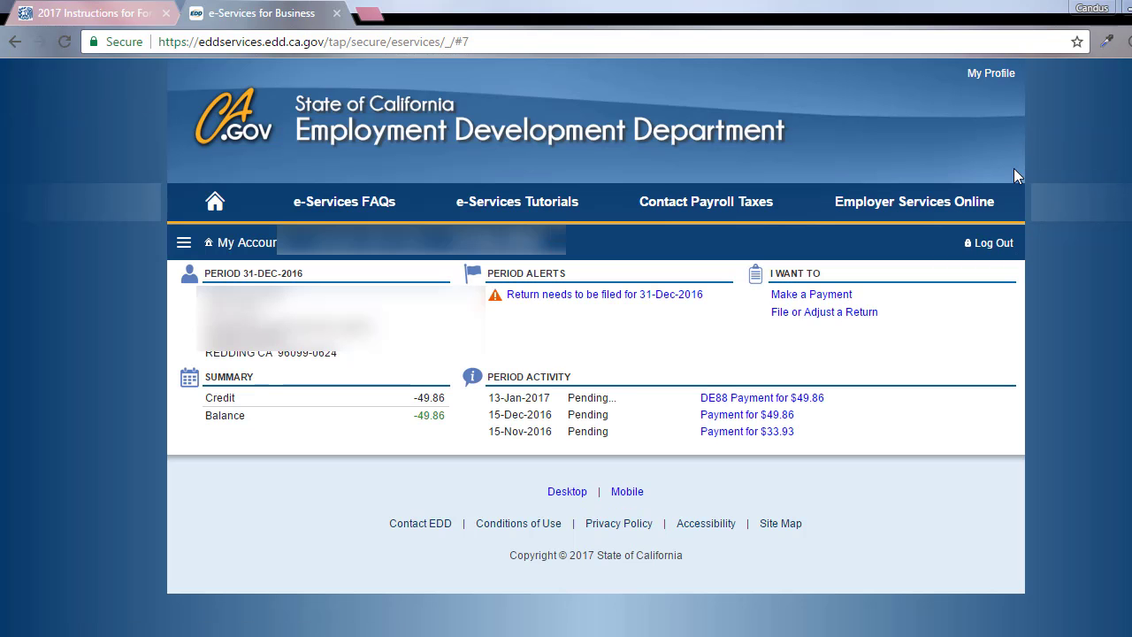
{"action": "left_click", "coordinate": [993, 244]}
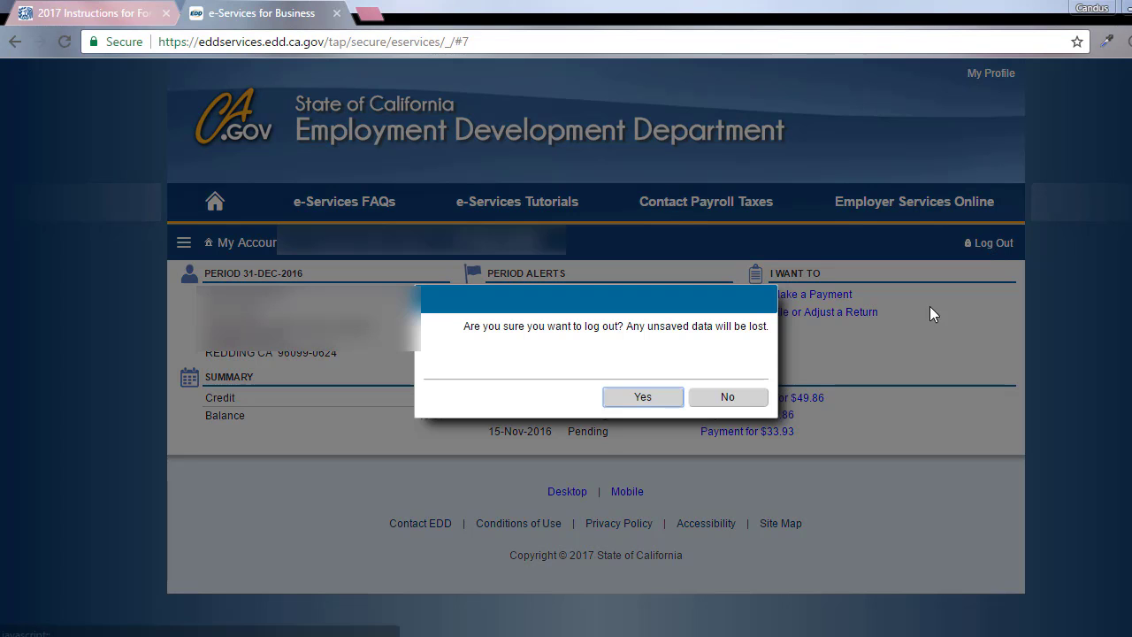
{"action": "left_click", "coordinate": [643, 397]}
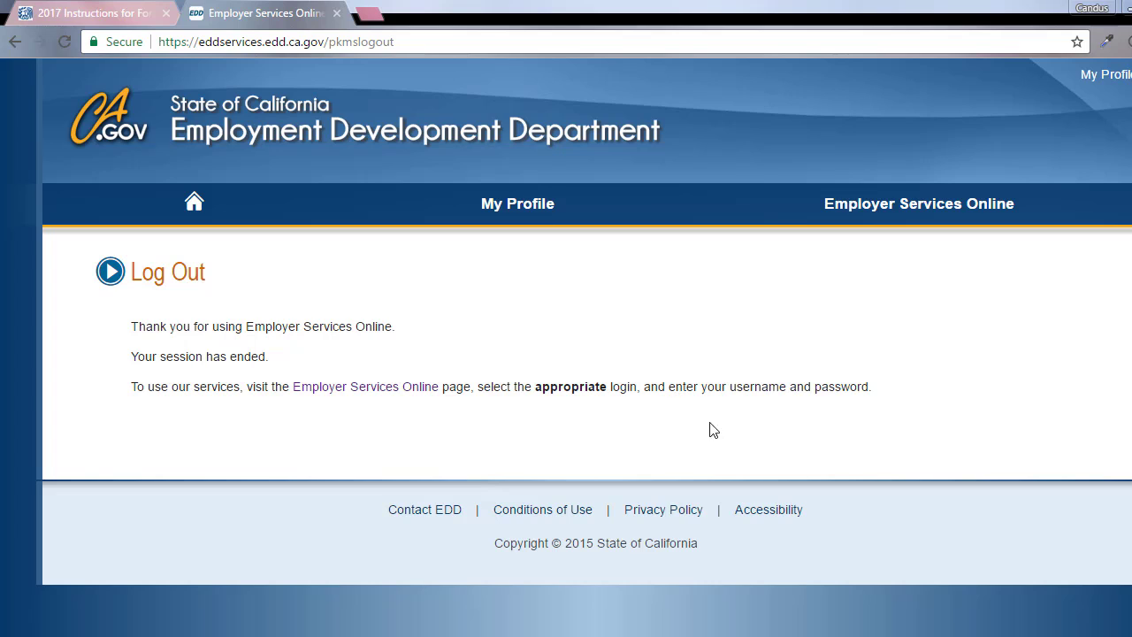
Wait for the Employer Services Online Log Out page to finish loading
{"action": "mouse_move", "coordinate": [589, 633]}
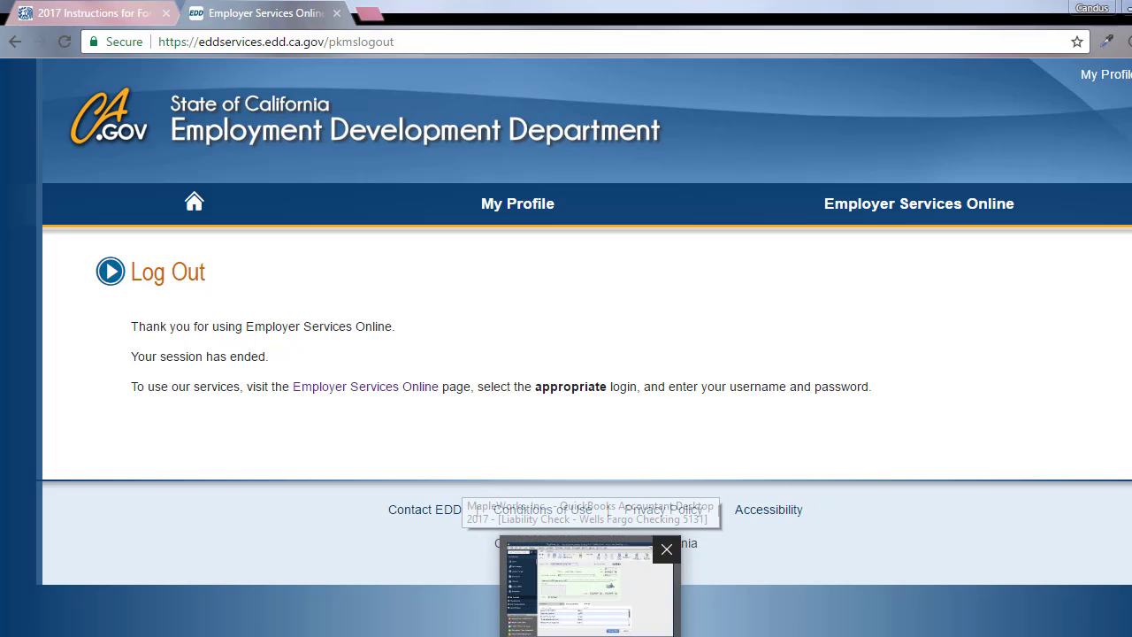